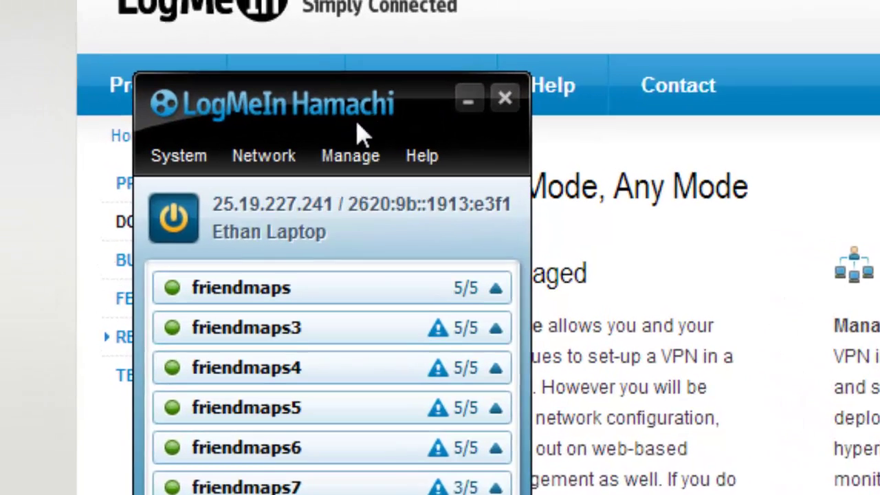
Check the Hamachi options for creating or joining a network, and minimize the Hamachi window.
left_click(192, 112)
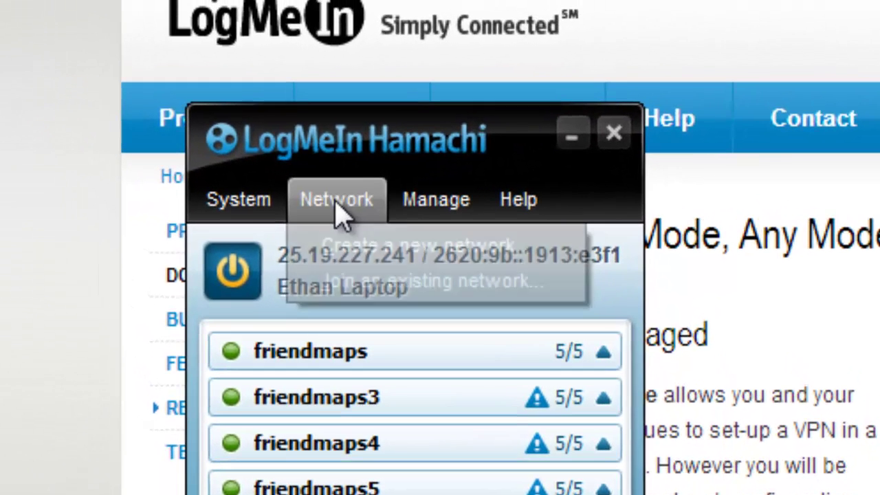
right_click(596, 257)
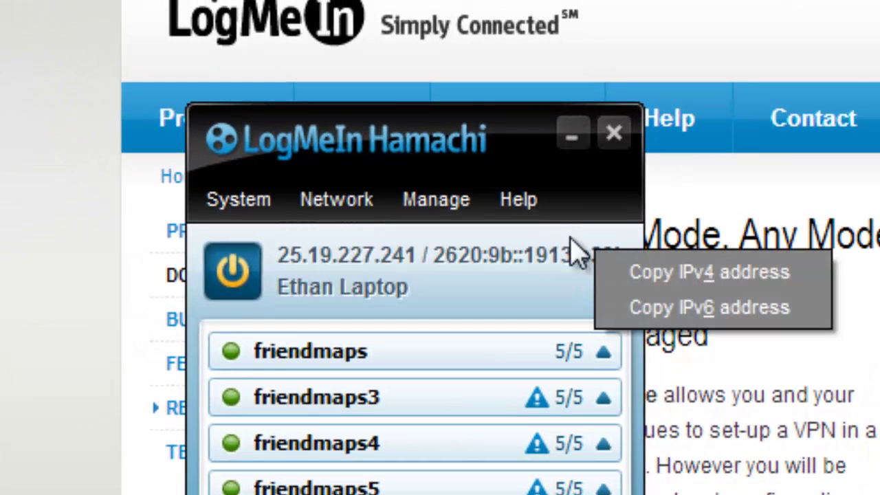
left_click(626, 184)
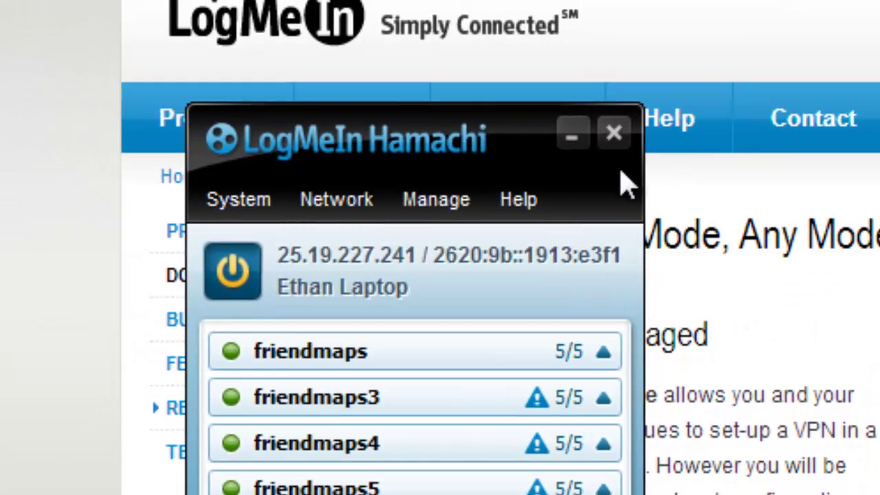
left_click(347, 226)
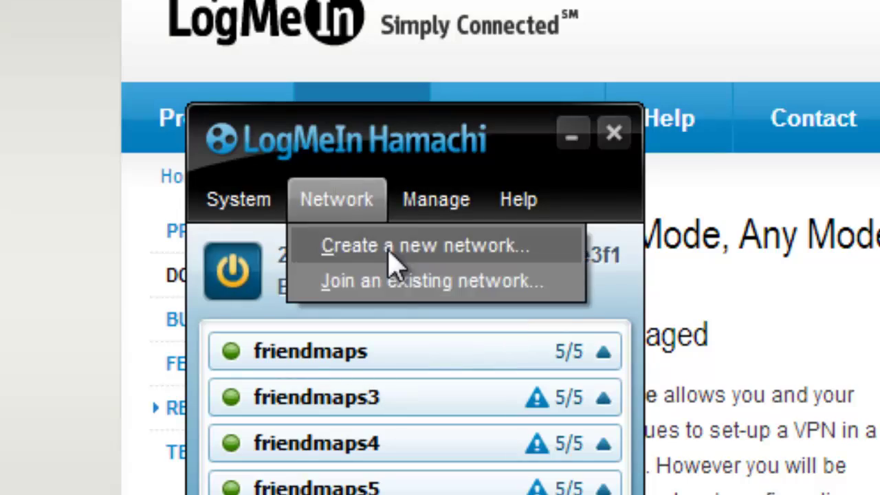
mouse_move(523, 199)
left_click(571, 136)
left_click(571, 136)
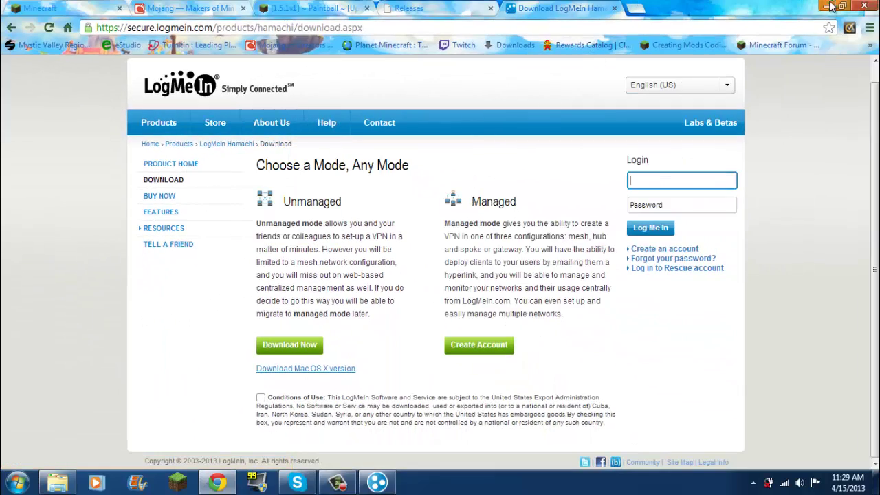
Compare the Minecraft download page with Mojang's Minecraft 1.5.1 Pre-release post as sources for the server file.
left_click(824, 5)
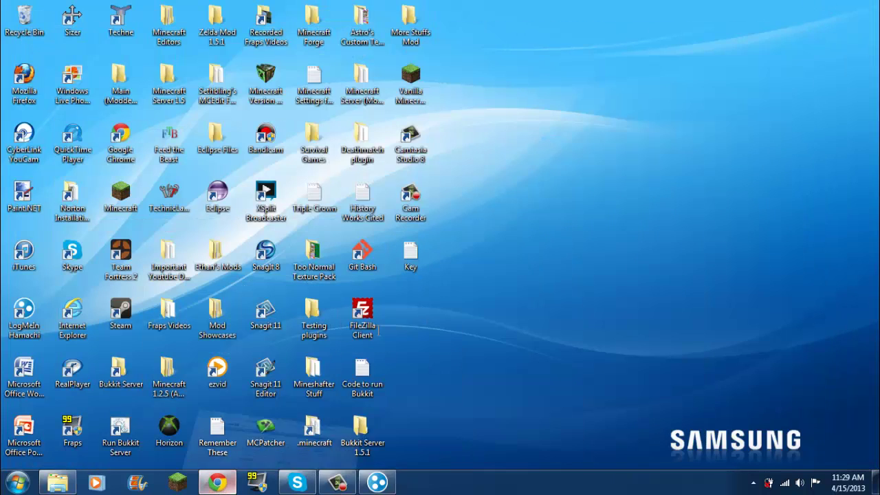
left_click(216, 483)
left_click(165, 7)
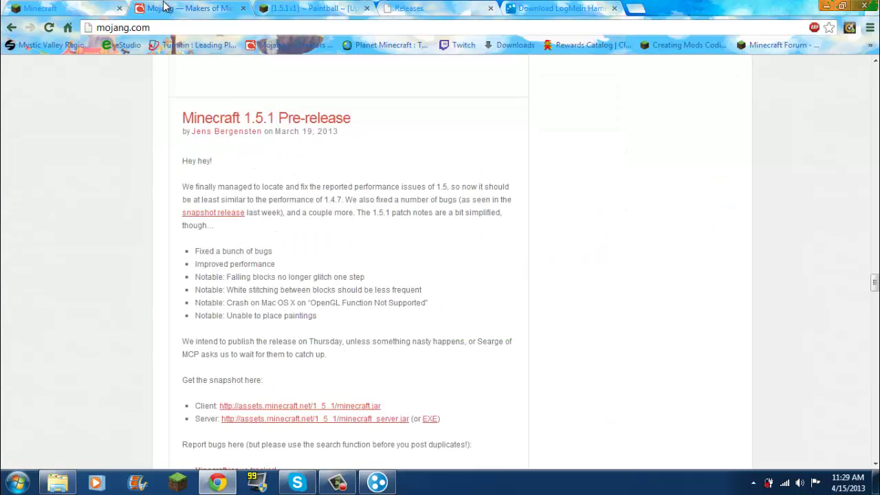
left_click(82, 8)
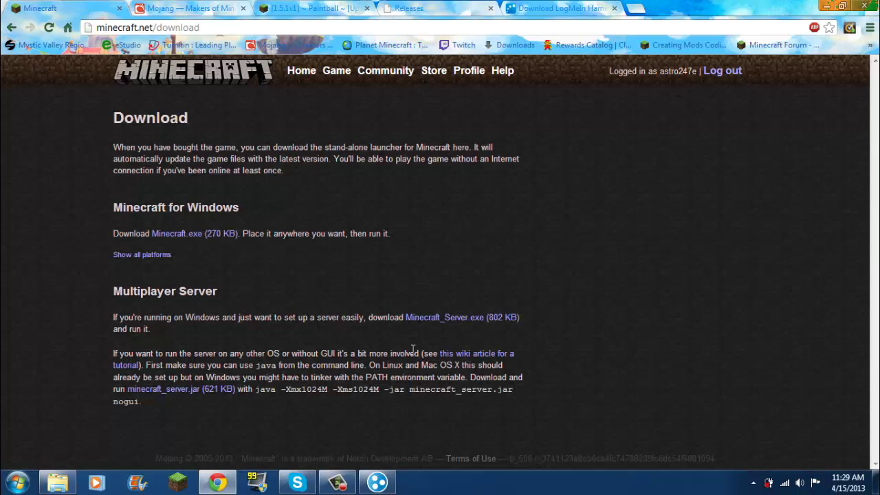
left_click(206, 8)
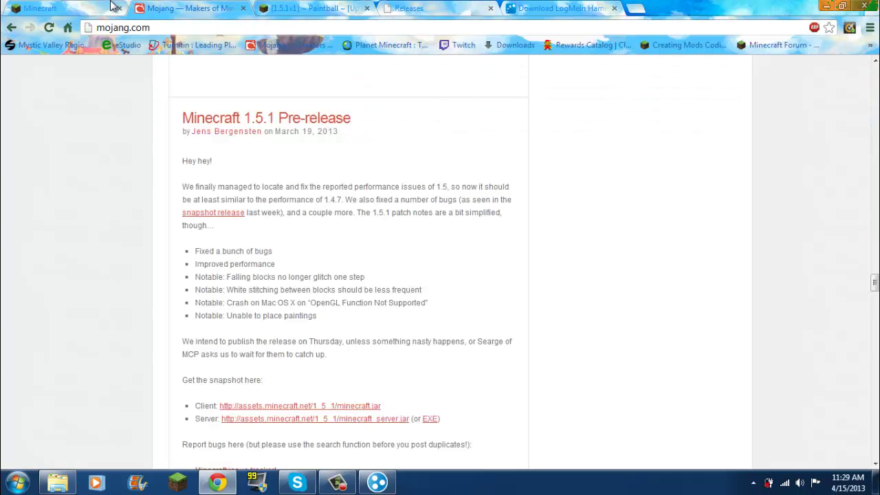
left_click(96, 8)
left_click(144, 8)
scroll(297, 259, "down", 2)
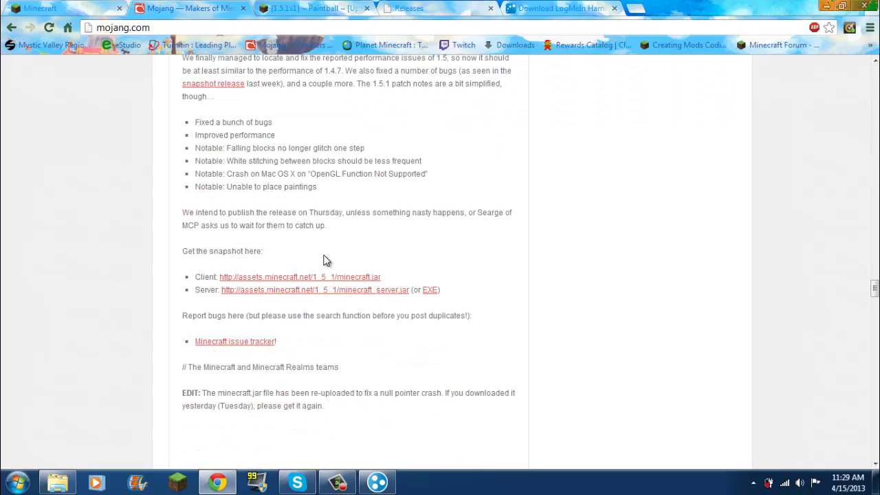
scroll(326, 259, "up", 2)
left_click(97, 8)
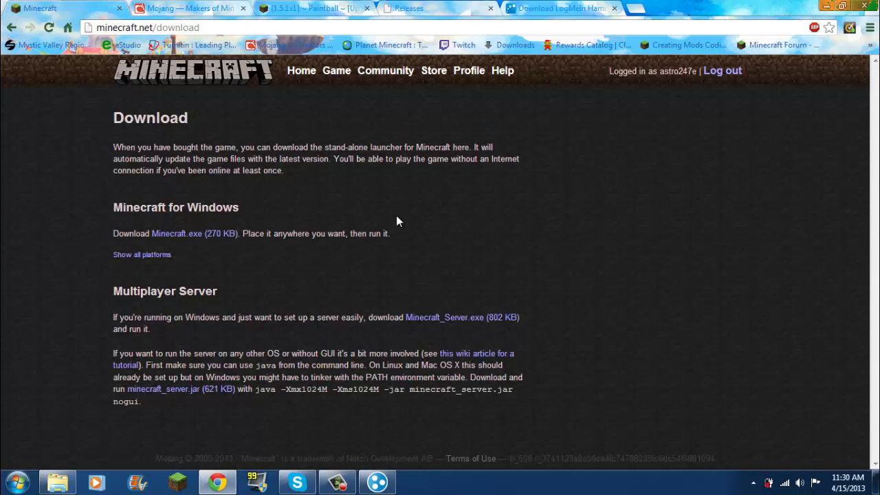
left_click(197, 15)
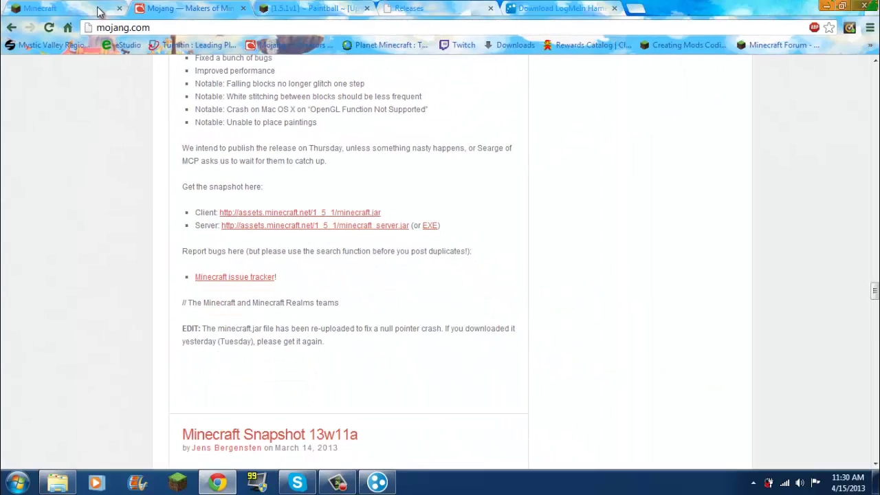
Download minecraft_server.jar from the Minecraft download page, keeping the flagged file, and open the full downloads list.
key("ctrl+shift+Tab")
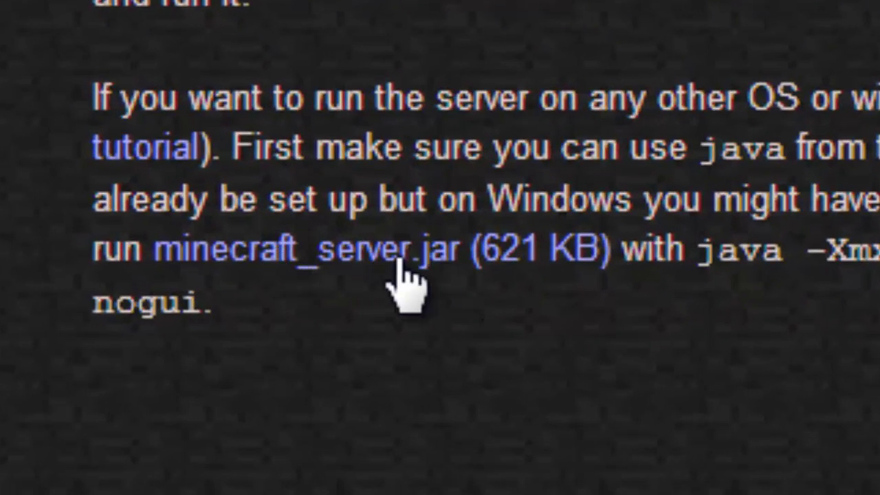
left_click(432, 259)
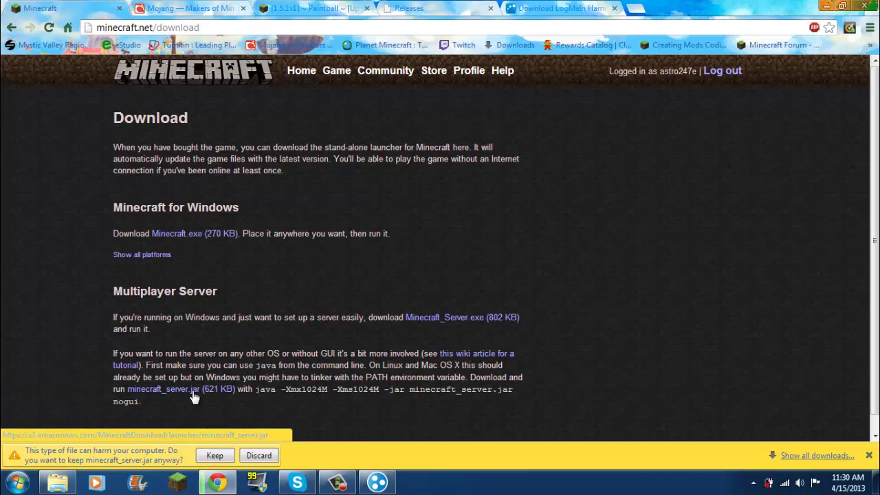
left_click(215, 455)
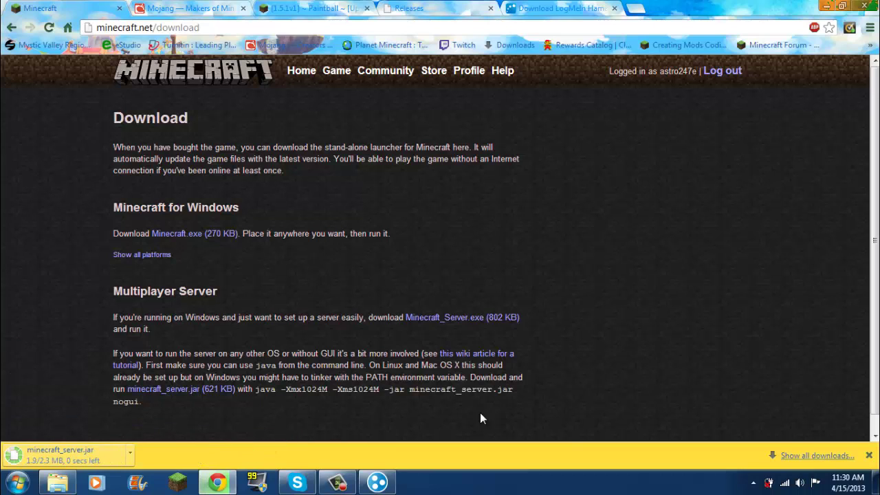
left_click(819, 456)
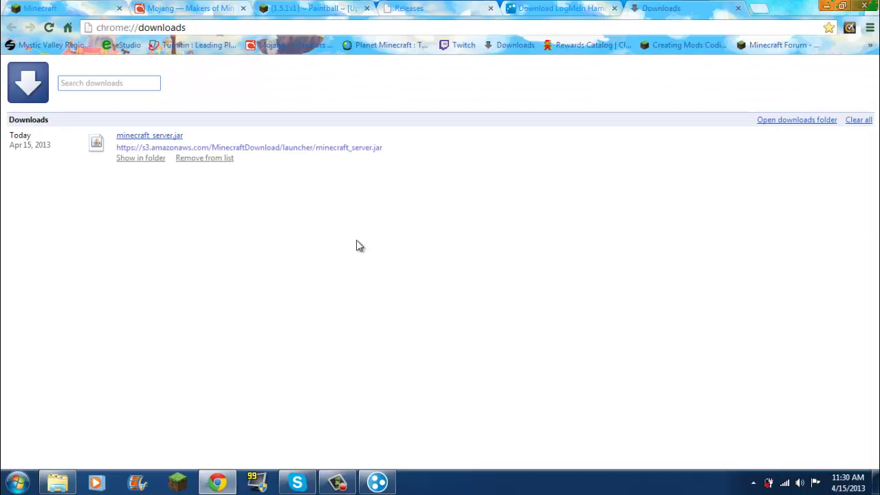
Shift the restored browser window aside to uncover the desktop, and create a desktop folder named Modded Server.
left_click(845, 6)
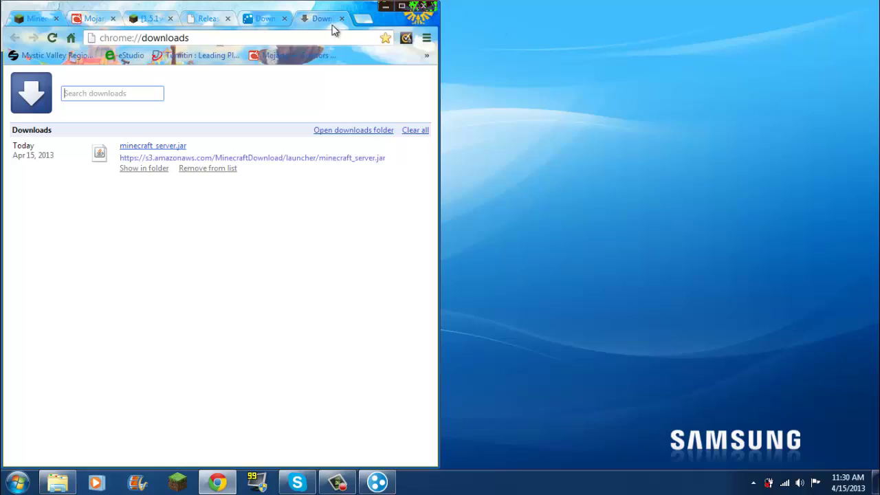
left_click_drag(368, 14, 811, 13)
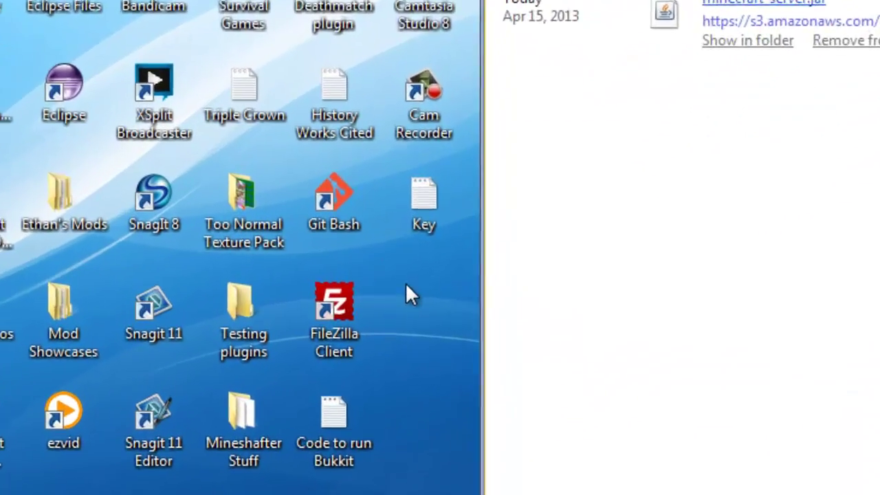
right_click(404, 302)
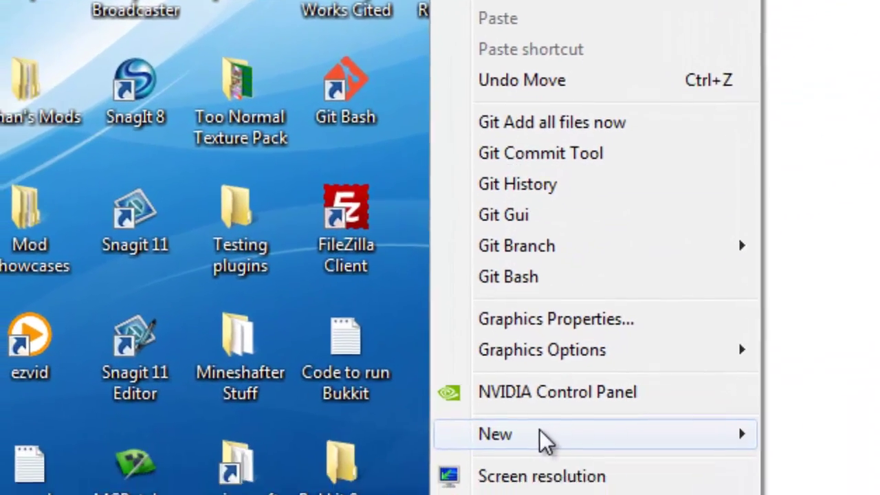
mouse_move(481, 494)
left_click(805, 68)
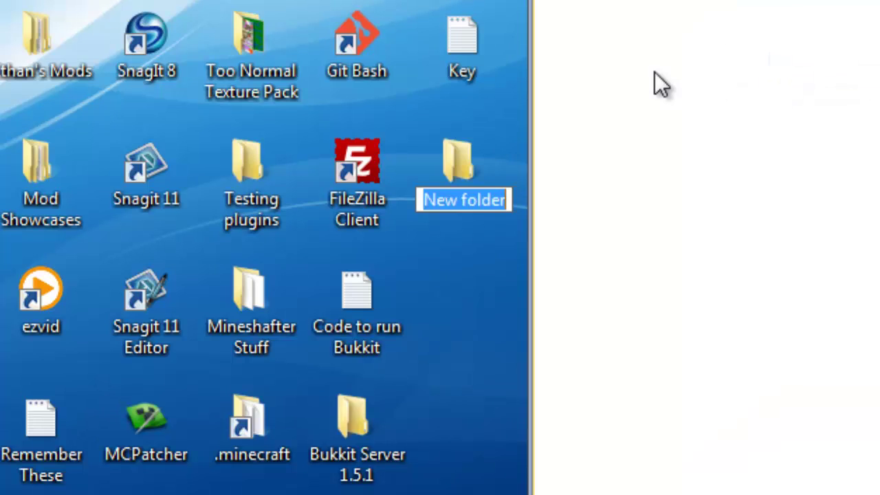
type("Modd")
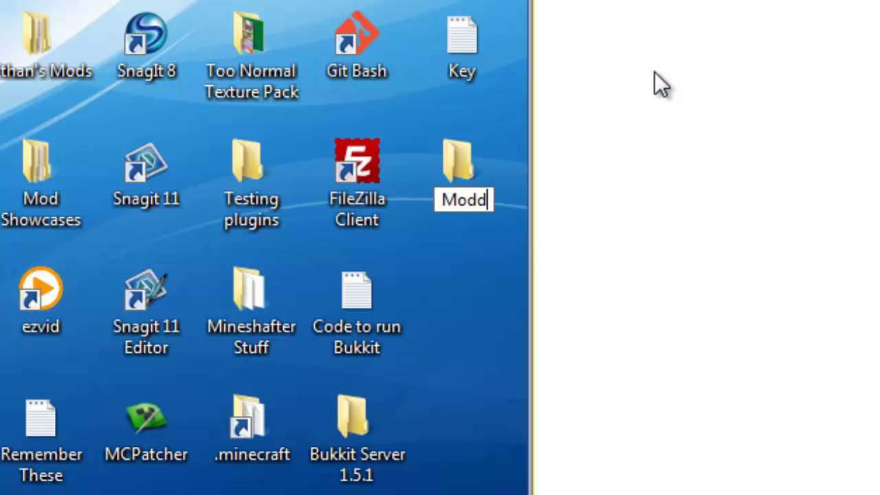
type("ed Server")
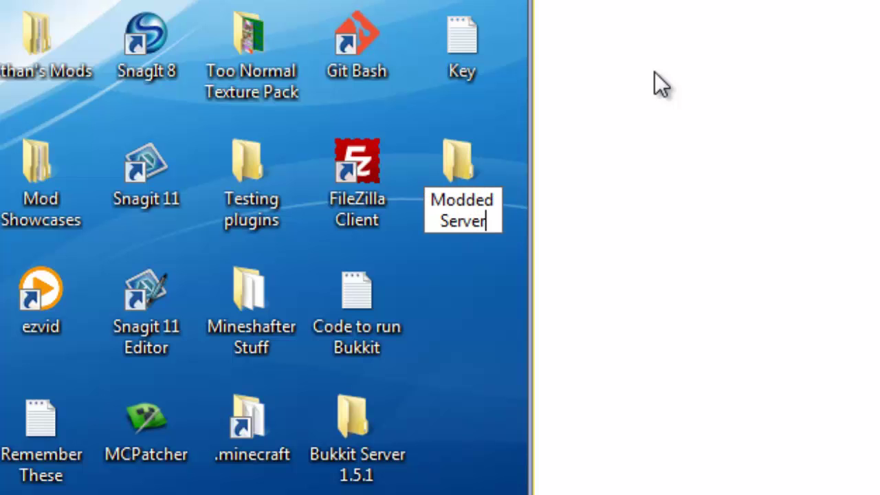
type(" 1")
key("BackSpace")
key("BackSpace")
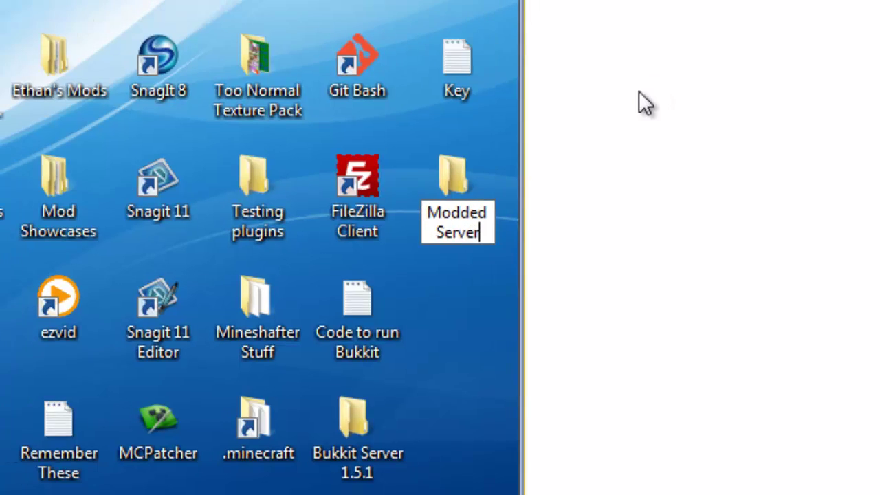
key("Return")
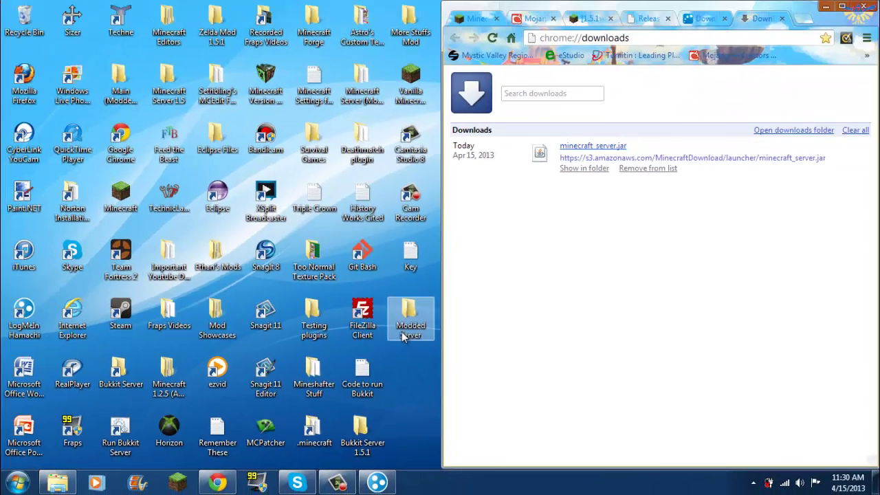
Place the downloaded minecraft_server.jar in the Modded Server folder and remove its entry from the browser's downloads list.
double_click(403, 334)
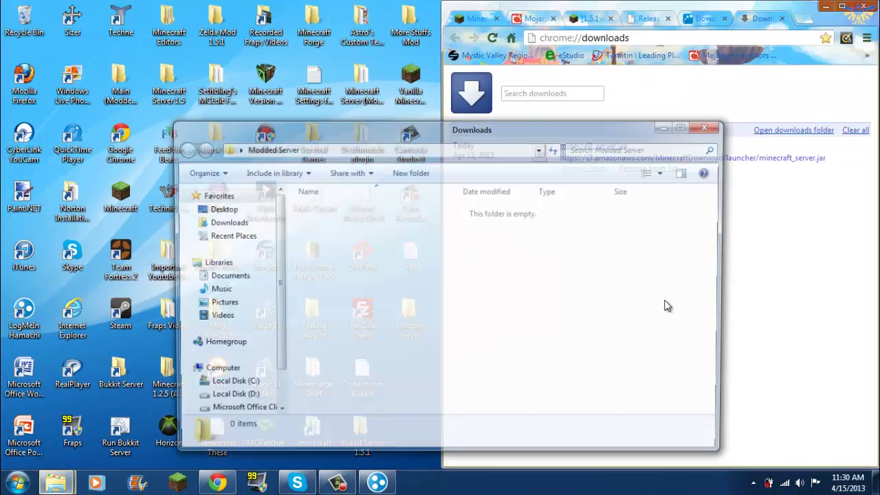
left_click_drag(542, 134, 419, 105)
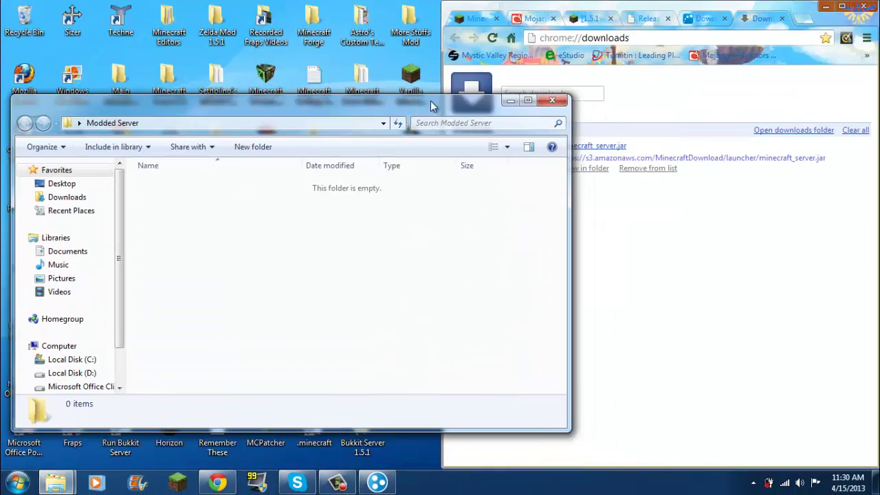
left_click_drag(597, 146, 297, 248)
left_click(715, 310)
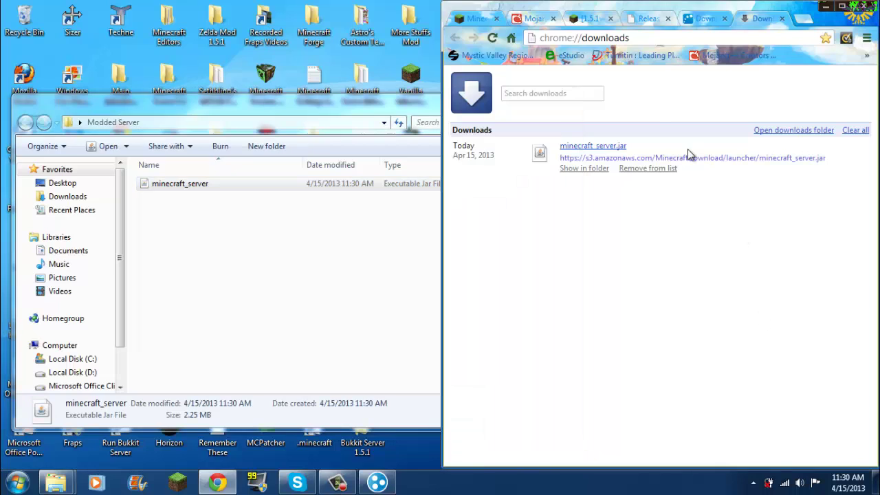
left_click(648, 169)
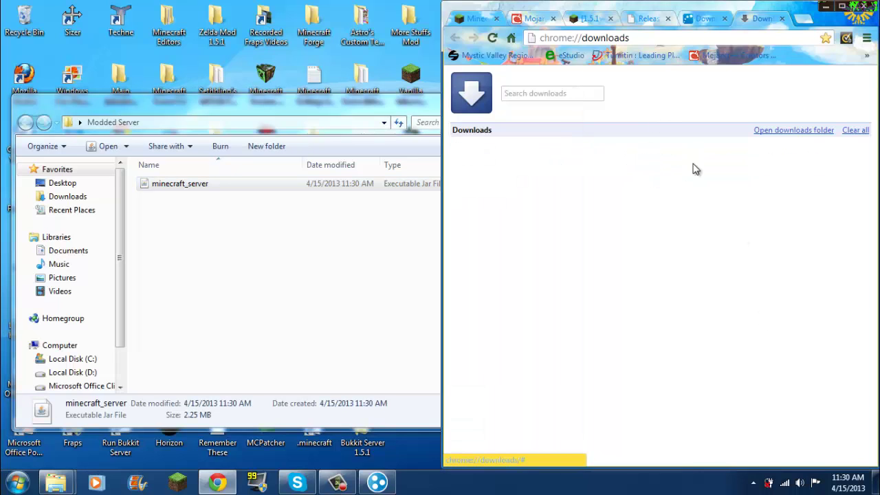
Maximize the browser and close the Downloads, LogMeIn Hamachi, Mojang and Minecraft tabs.
left_click(842, 6)
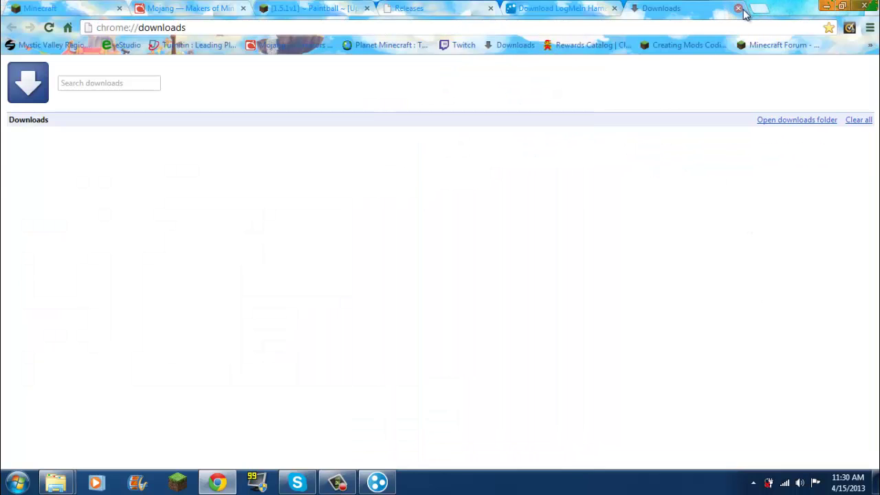
left_click(613, 9)
left_click(613, 9)
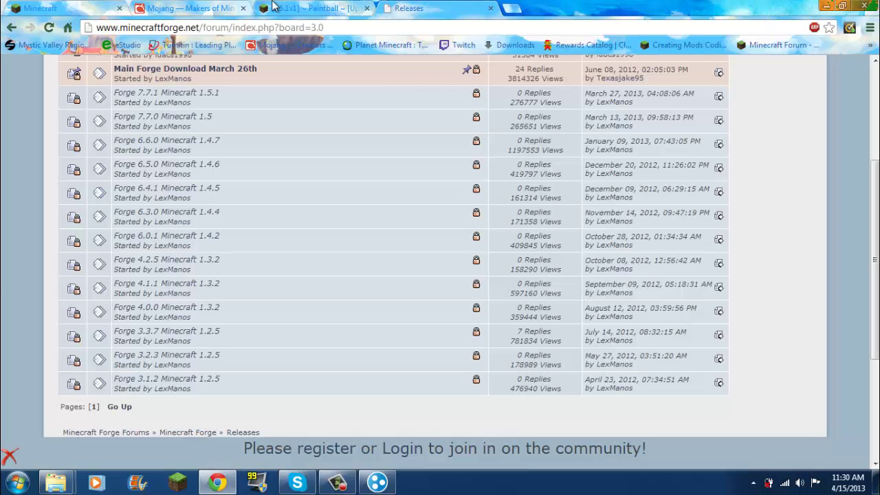
left_click(243, 8)
left_click(120, 8)
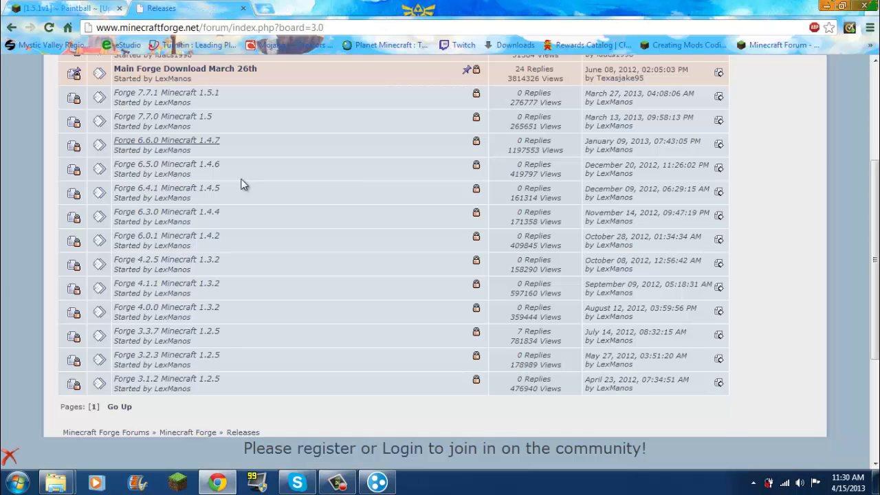
Look over the Minecraft Forge Releases board and the Paintball mod page.
scroll(195, 265, "up", 3)
scroll(105, 184, "down", 1)
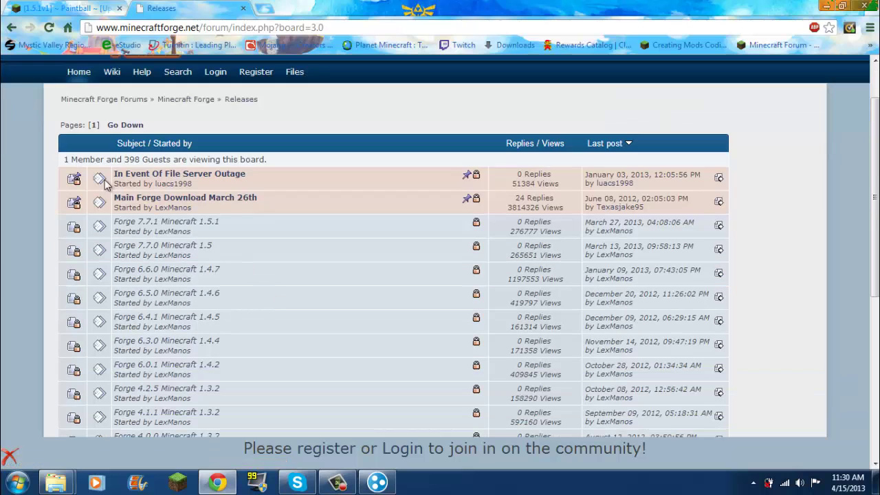
left_click(93, 9)
left_click(178, 8)
Minimize the browser and the Modded Server folder window to show the desktop.
left_click(826, 7)
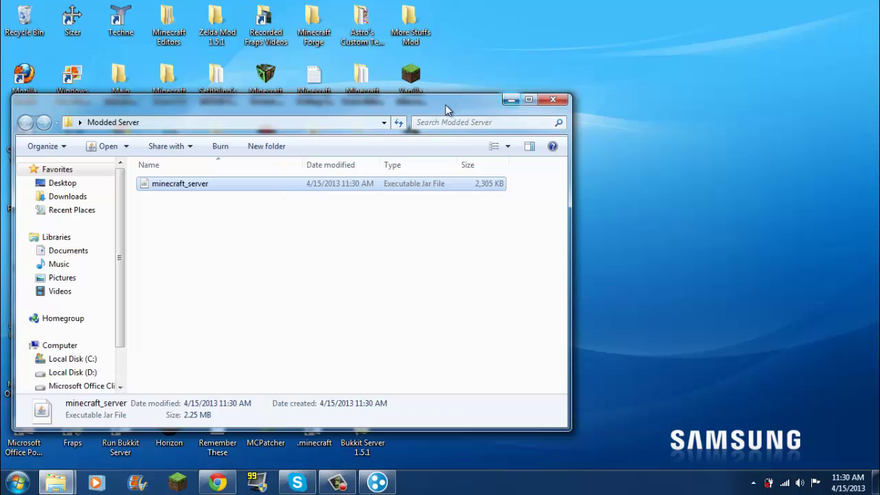
left_click(246, 230)
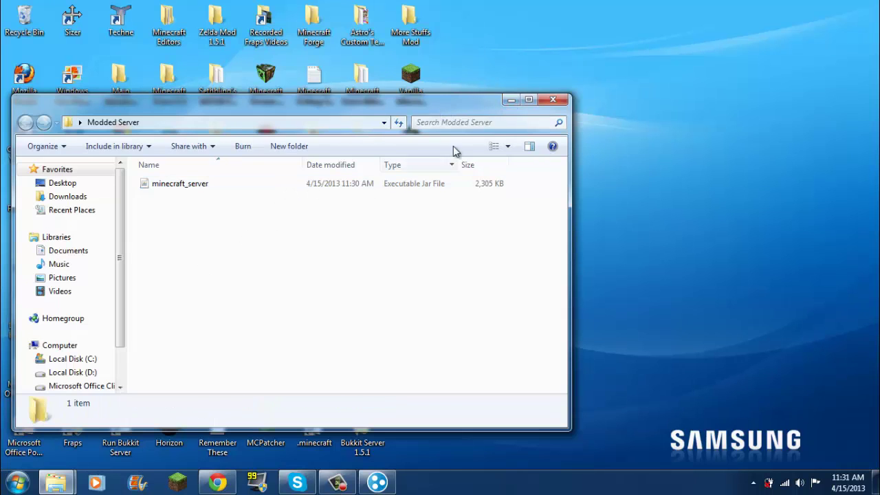
left_click(510, 102)
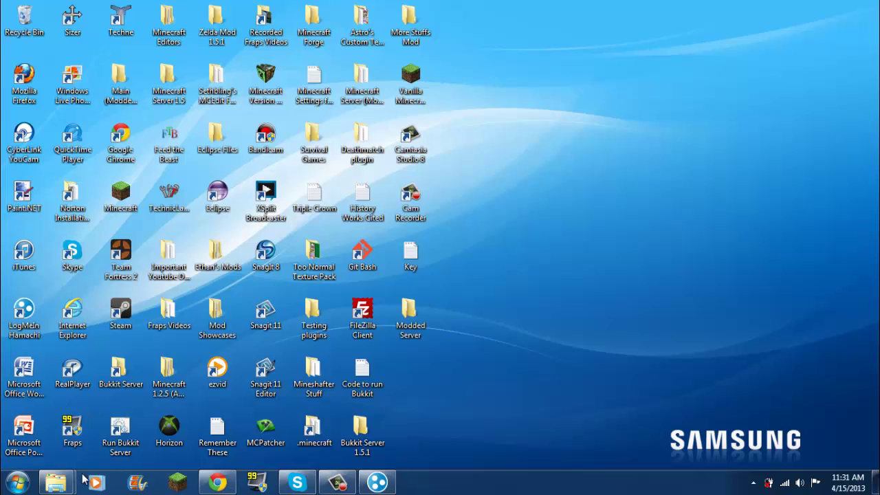
Close the Documents library window.
mouse_move(56, 483)
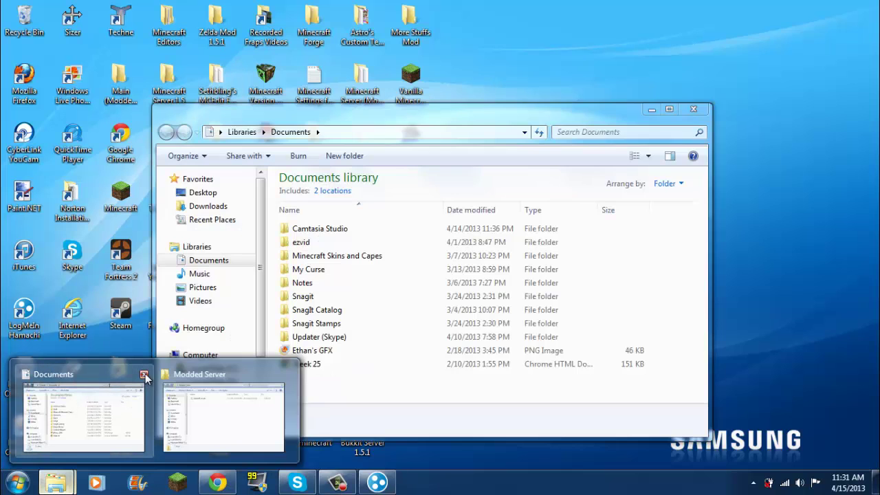
left_click(144, 374)
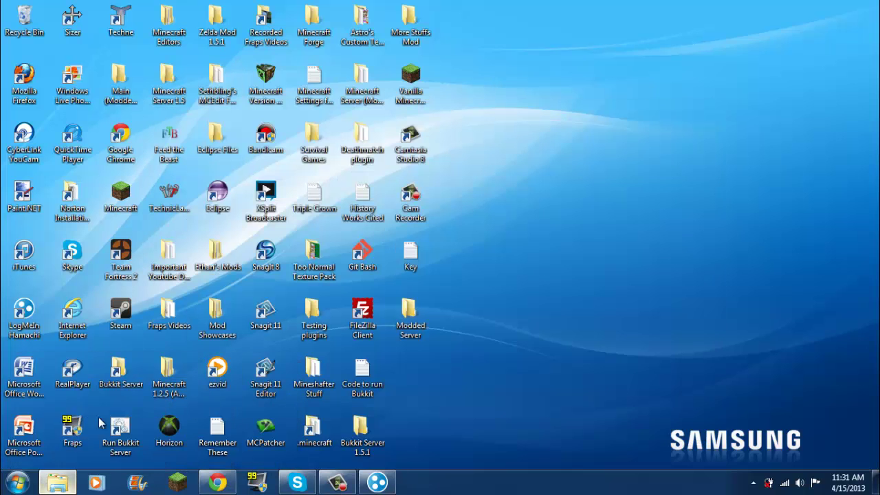
left_click(98, 417)
Download the Universal build of Forge 7.7.1 for Minecraft 1.5.1 through its Adfly link, skipping the ad.
left_click(279, 187)
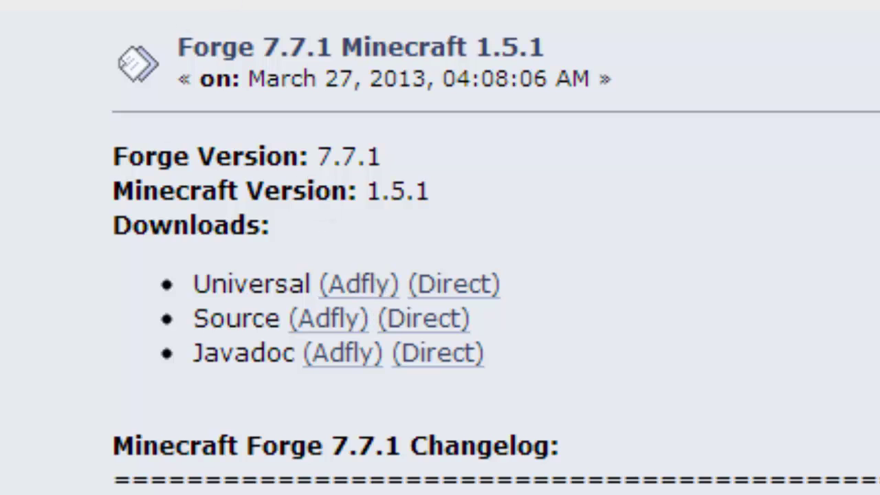
left_click(359, 286)
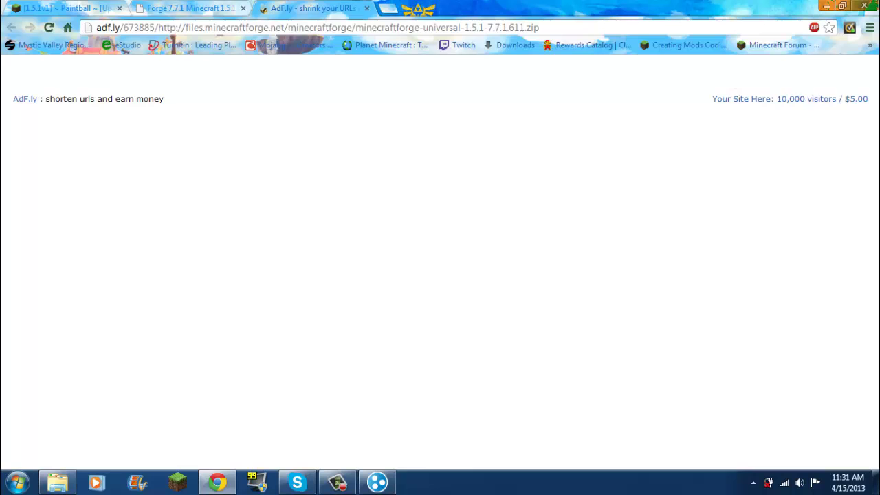
left_click(803, 75)
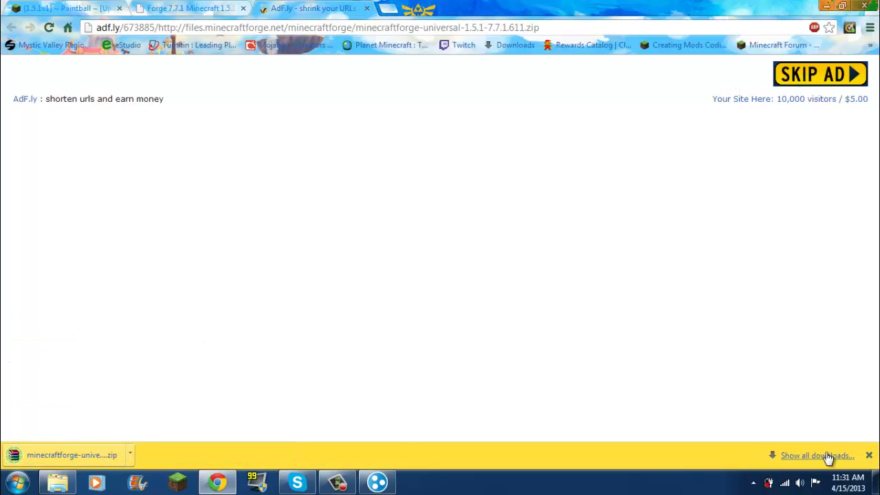
Show the full list of browser downloads and close the AdF.ly and Forge 7.7.1 tabs.
left_click(829, 455)
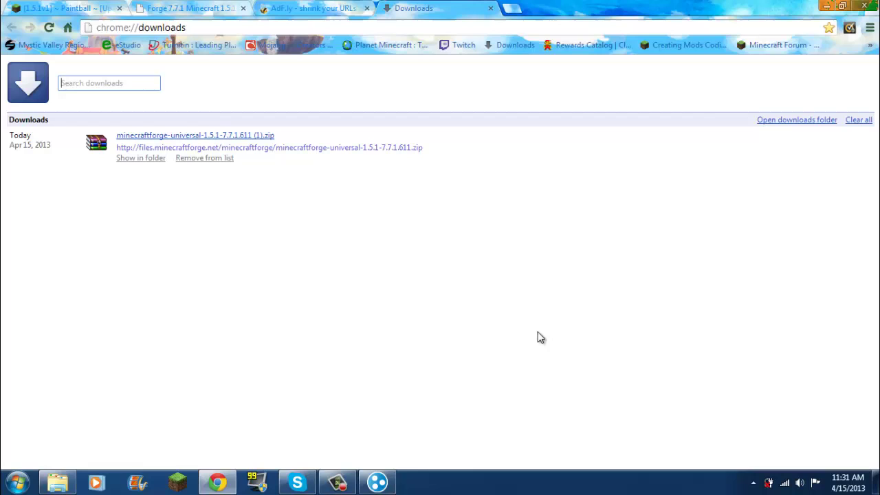
left_click(366, 8)
left_click(244, 8)
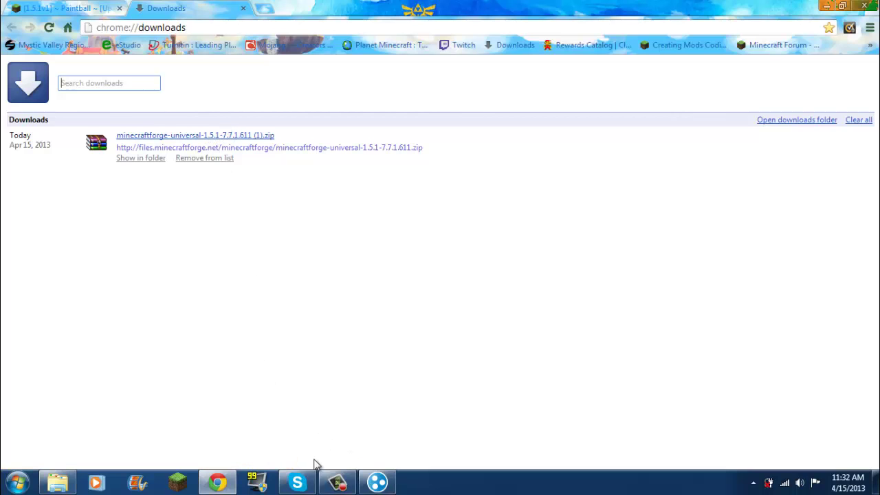
left_click(337, 482)
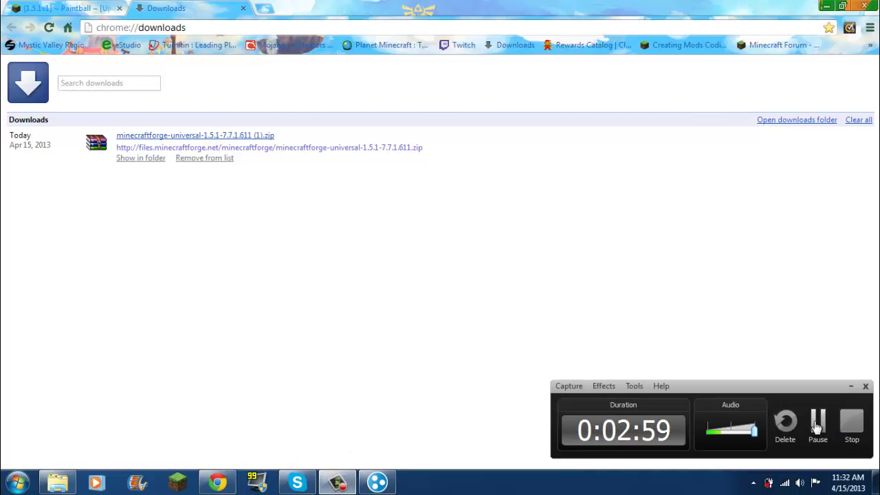
left_click(817, 424)
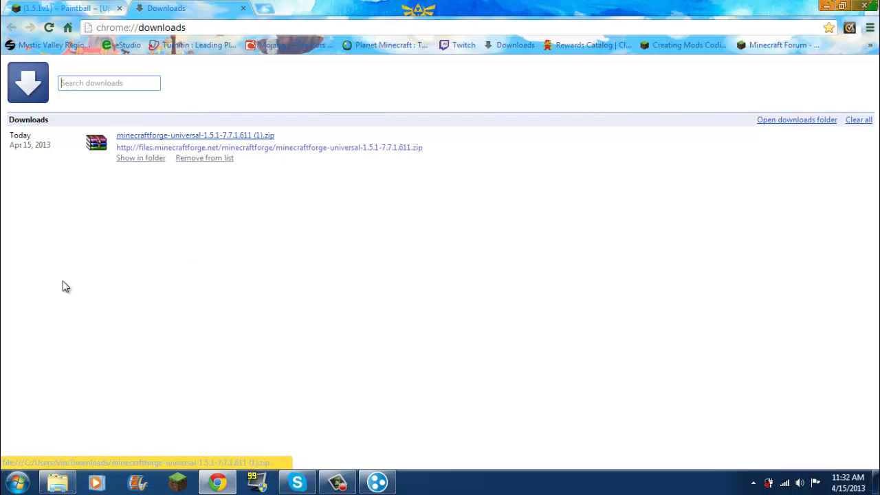
Open minecraft_server from the Modded Server folder with WinRAR archiver and dismiss the licence reminder.
left_click(58, 482)
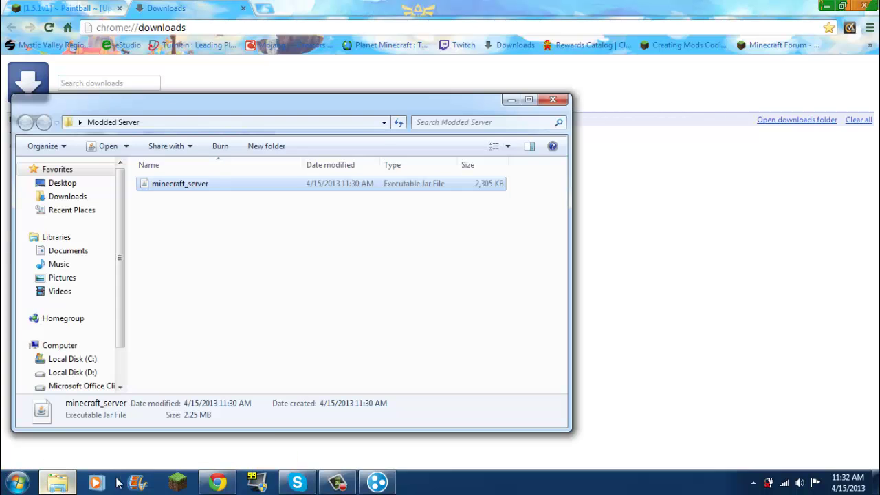
right_click(356, 184)
left_click(250, 208)
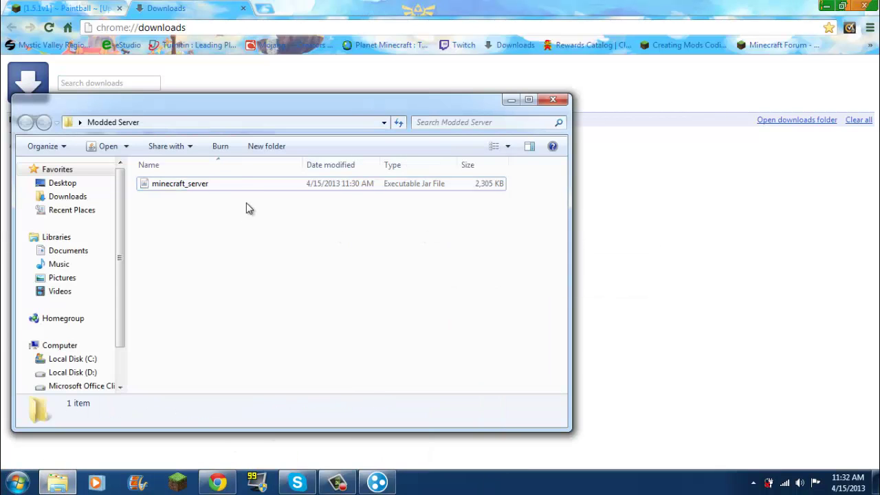
left_click(200, 192)
right_click(176, 188)
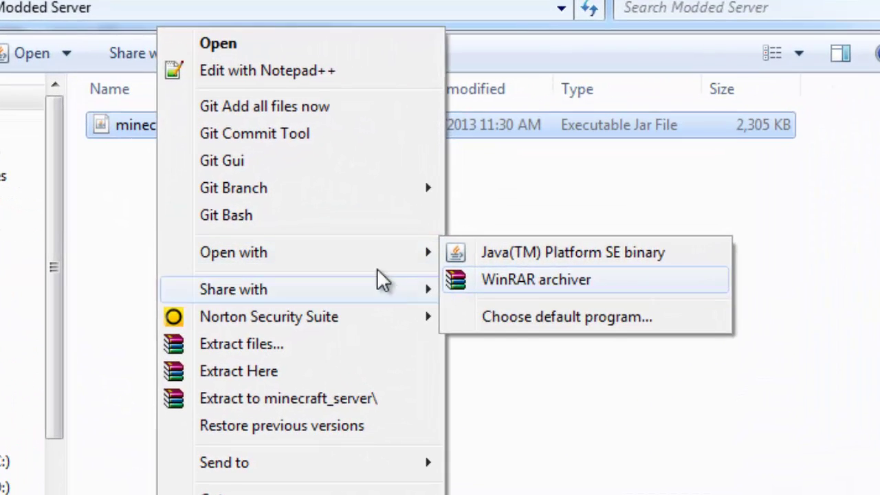
left_click(655, 253)
left_click(309, 127)
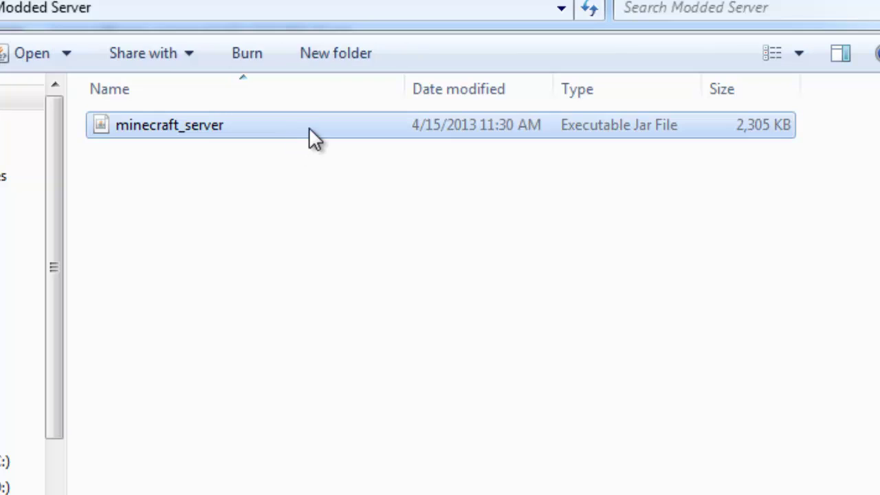
right_click(308, 127)
mouse_move(463, 252)
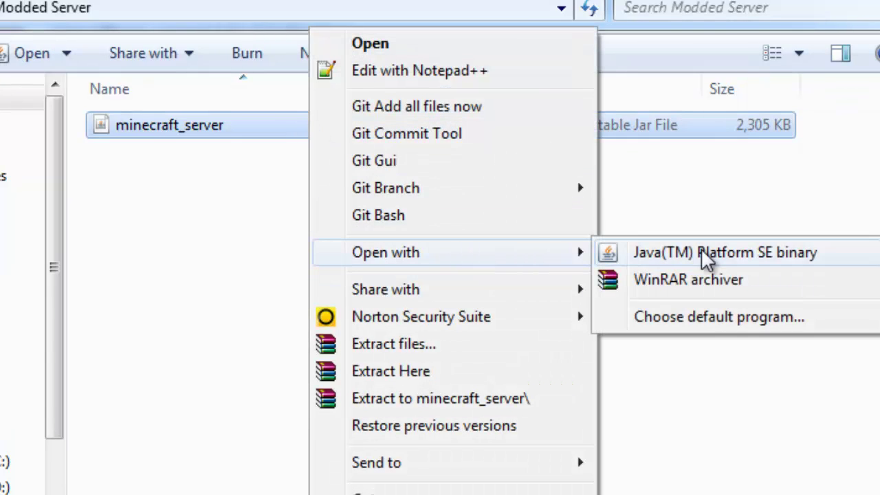
left_click(698, 286)
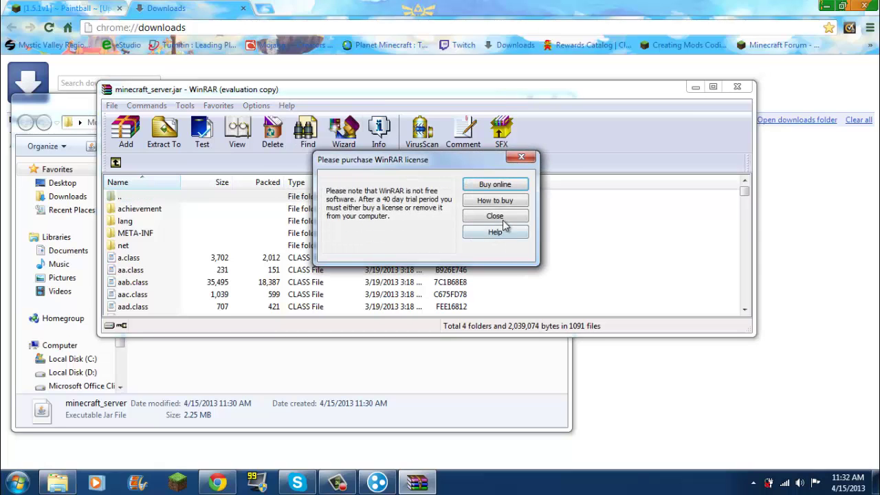
left_click(497, 217)
Snap the minecraft_server.jar archive window to half the screen, minimize the Modded Server folder and select the META-INF folder.
left_click_drag(543, 92, 879, 92)
left_click(486, 92)
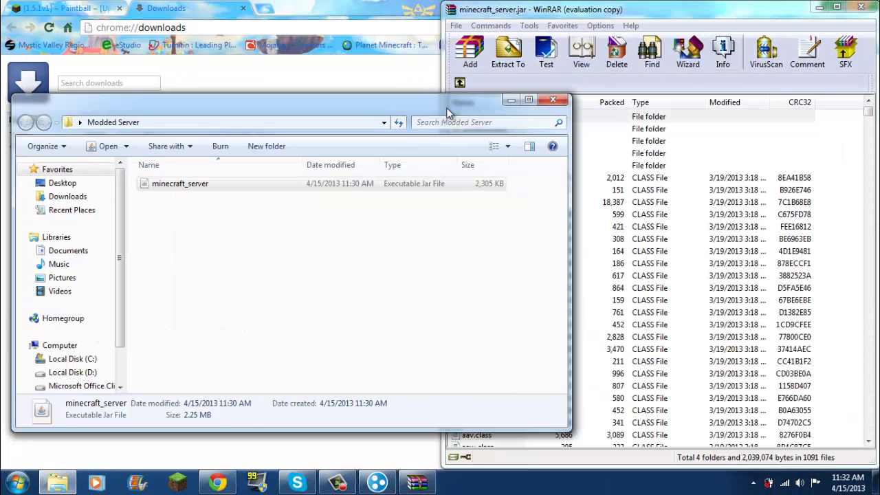
left_click(511, 100)
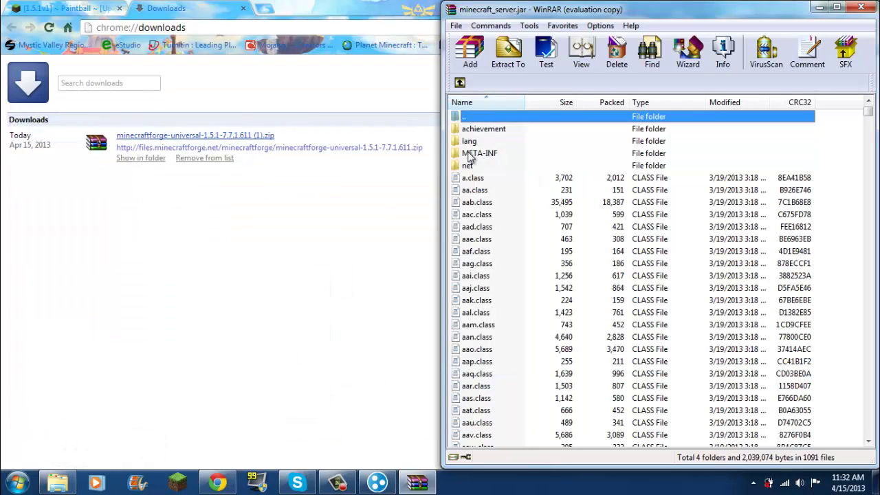
left_click(478, 155)
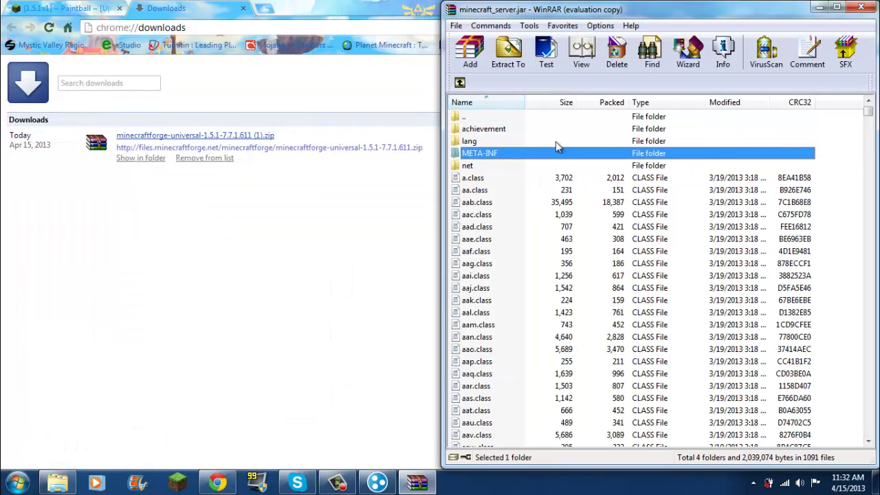
Open the downloaded minecraftforge-universal-1.5.1-7.7.1.611 (1).zip in WinRAR and arrange it side by side with the minecraft_server.jar archive.
left_click(232, 139)
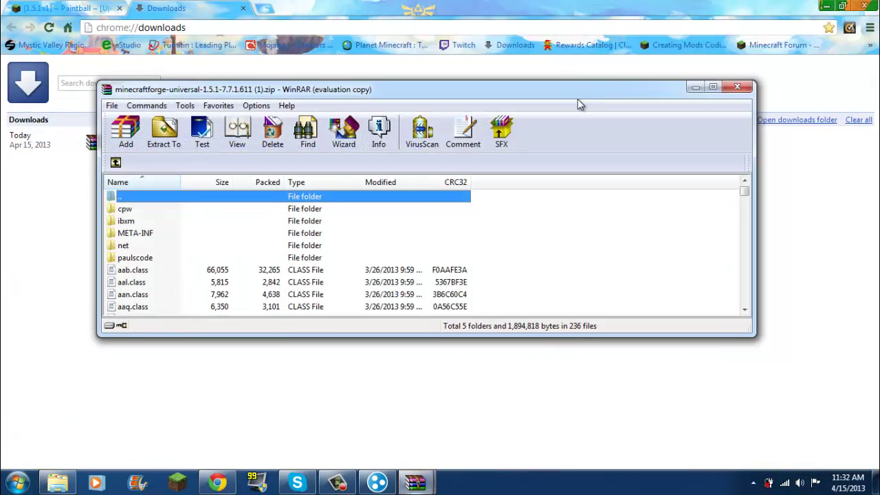
left_click_drag(580, 89, 0, 86)
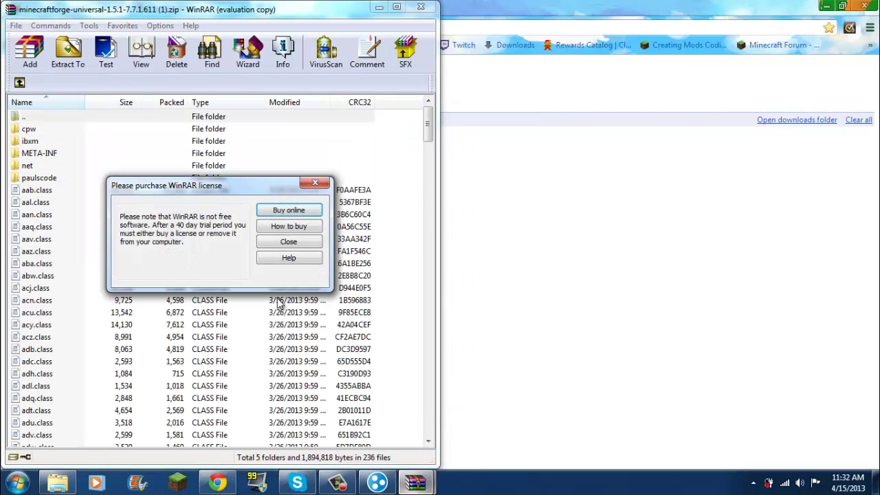
left_click(288, 242)
mouse_move(415, 483)
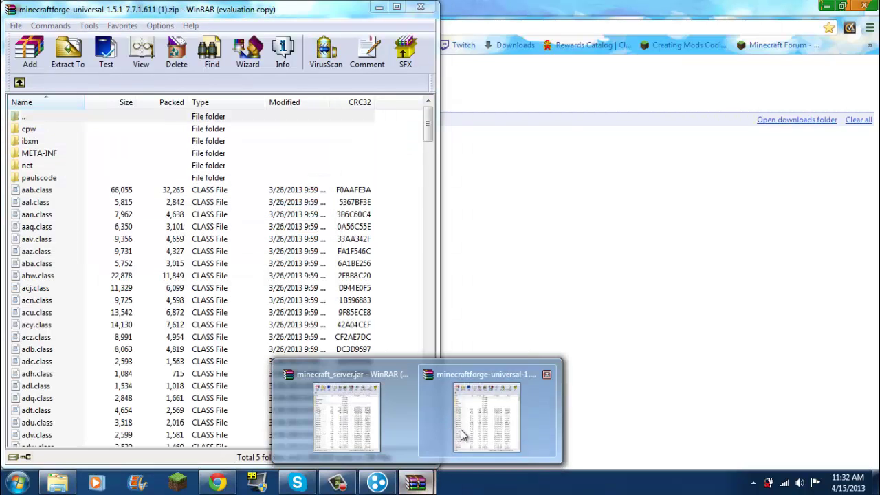
left_click(405, 423)
Copy all files and folders from the Forge zip into minecraft_server.jar using the "Add and replace files" update mode.
left_click_drag(419, 132, 206, 454)
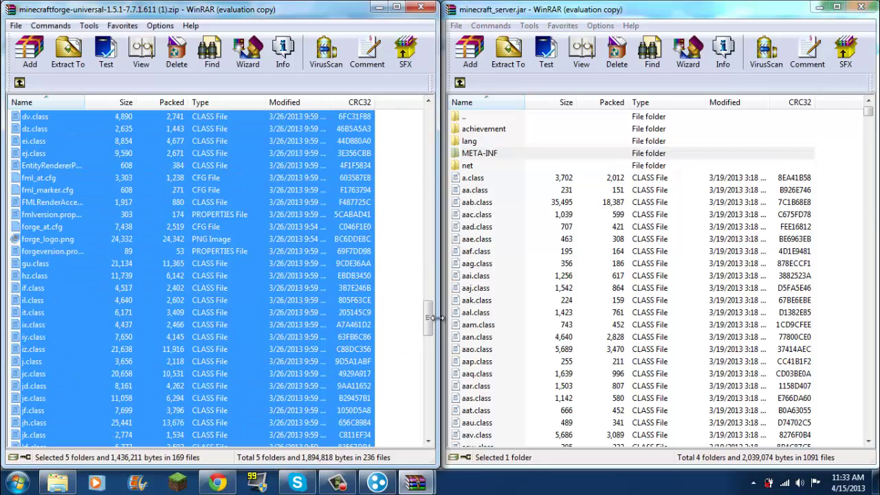
left_click_drag(428, 318, 210, 447)
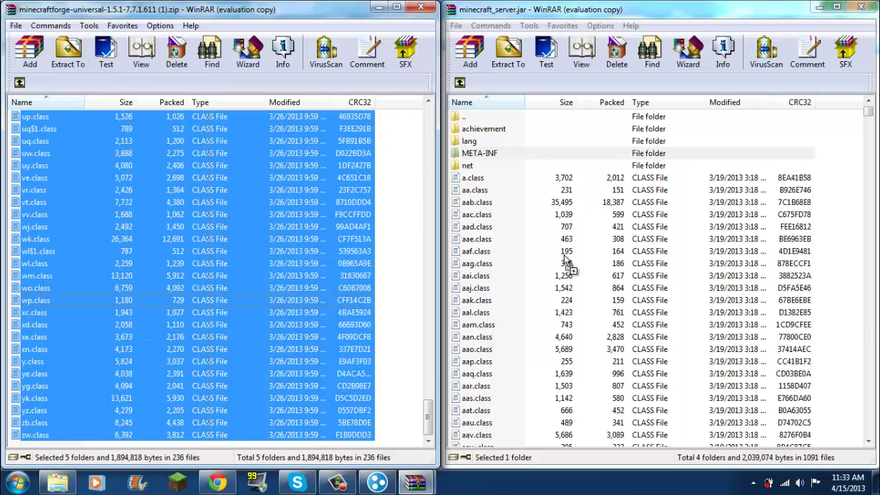
left_click_drag(564, 254, 833, 331)
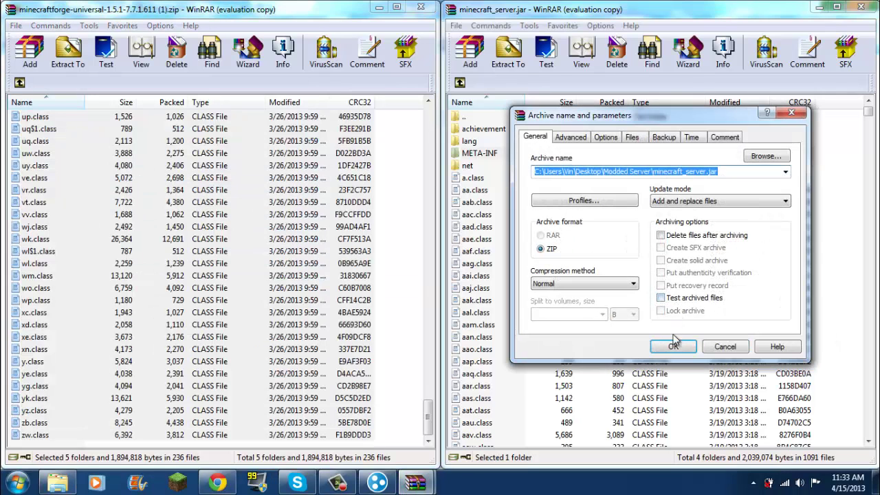
left_click(672, 342)
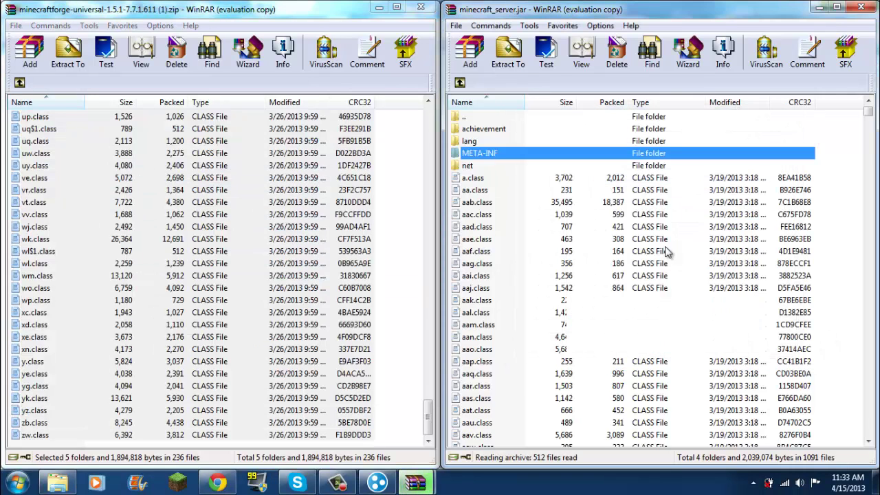
Close both WinRAR archives and remove the Forge zip from the browser's downloads list.
left_click(421, 7)
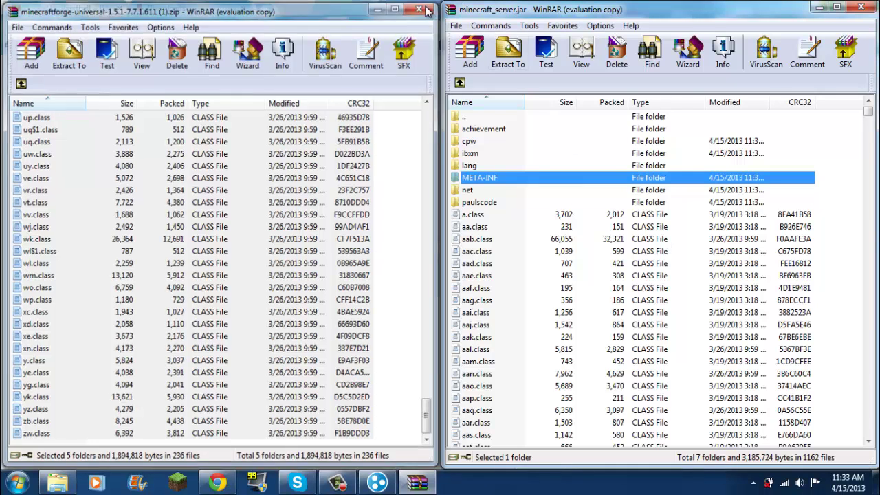
left_click(868, 8)
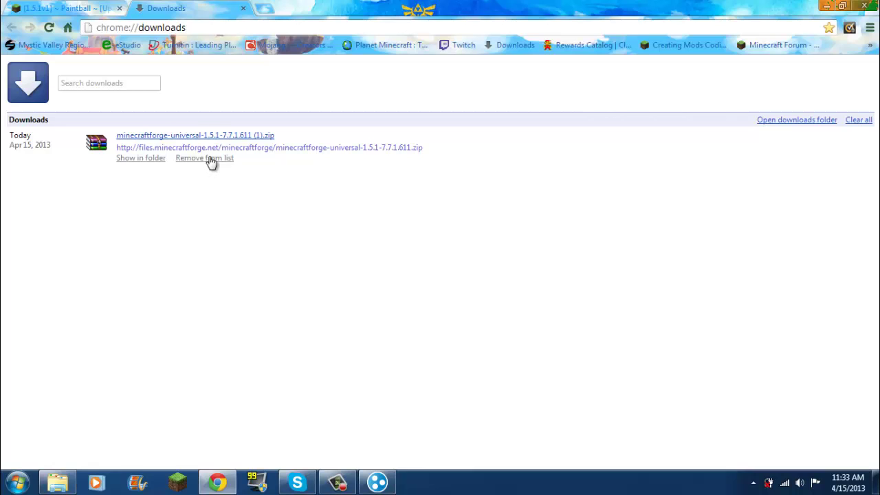
left_click(211, 162)
Bring back the Modded Server folder, move its window aside and run minecraft_server.
left_click(58, 481)
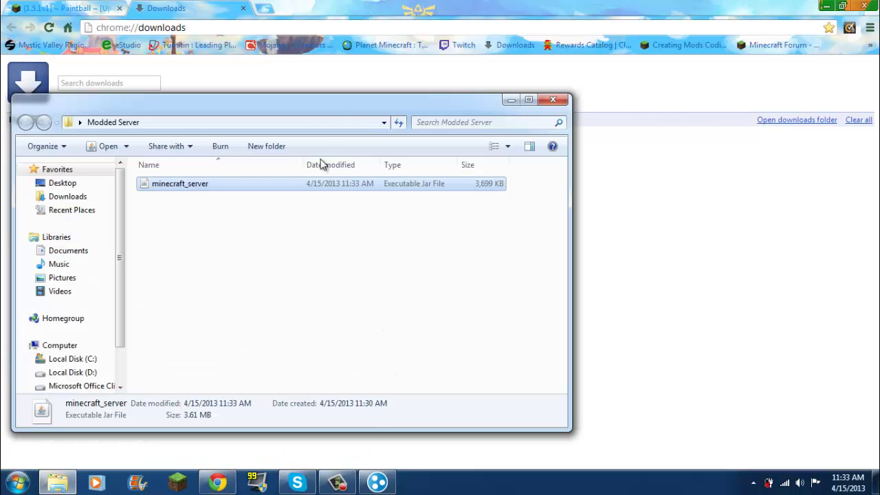
left_click_drag(348, 110, 542, 102)
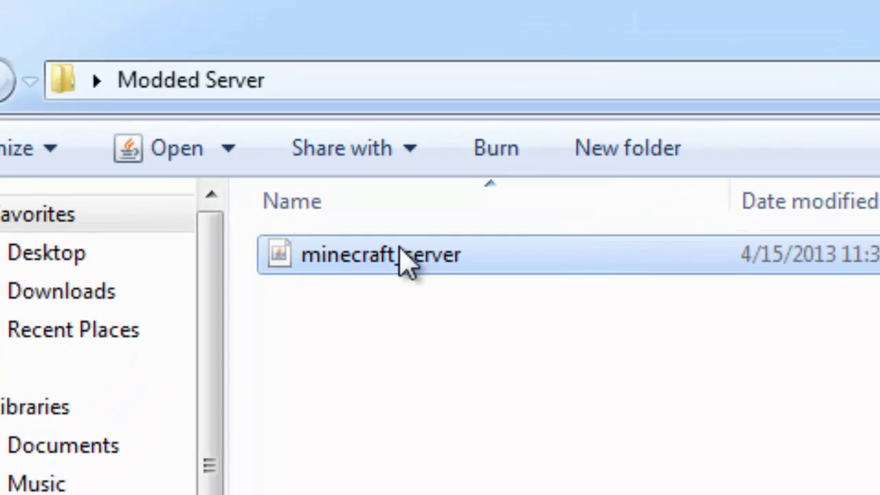
double_click(406, 260)
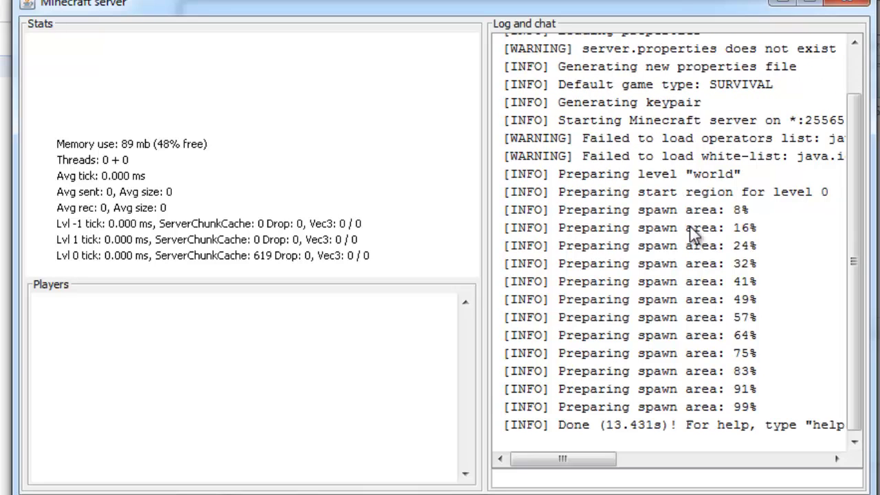
Stop the running Minecraft server with the "stop" command and close its window.
left_click_drag(562, 459, 559, 490)
left_click(564, 477)
type("stop")
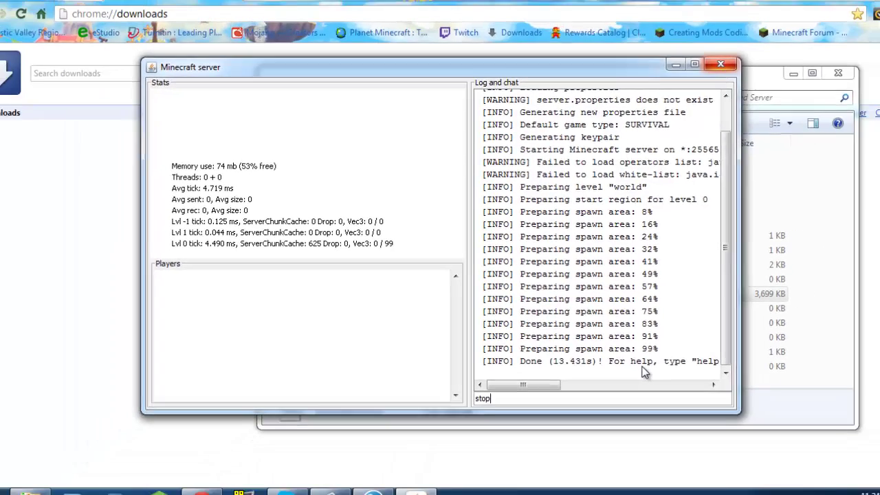
key("Return")
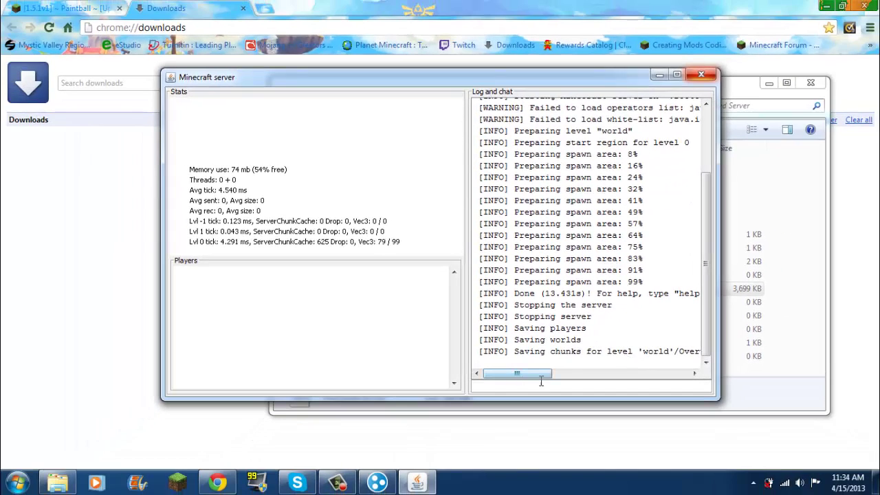
mouse_move(529, 374)
left_mouse_down()
mouse_move(619, 375)
mouse_move(526, 375)
left_mouse_up()
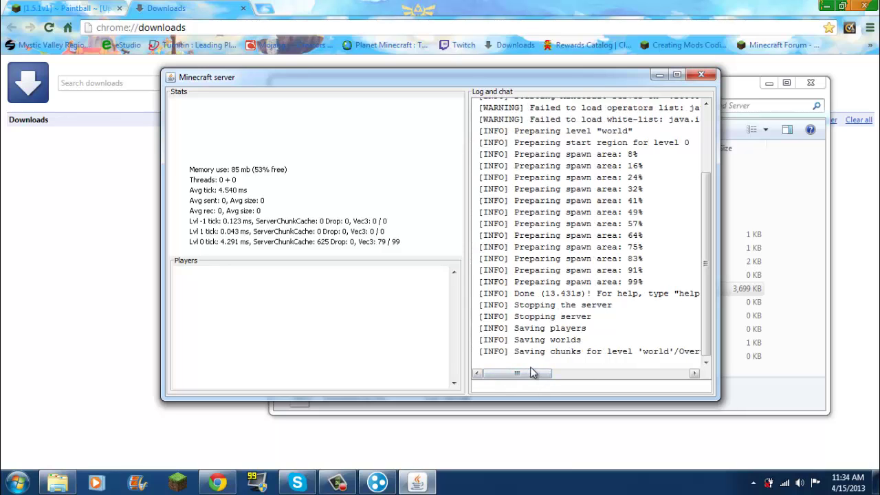
mouse_move(531, 375)
left_mouse_down()
mouse_move(562, 383)
mouse_move(516, 382)
left_mouse_up()
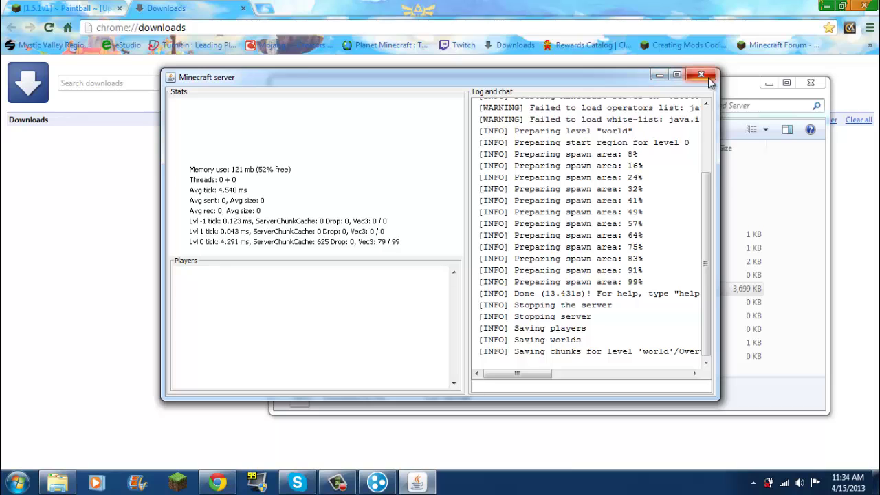
left_click(732, 90)
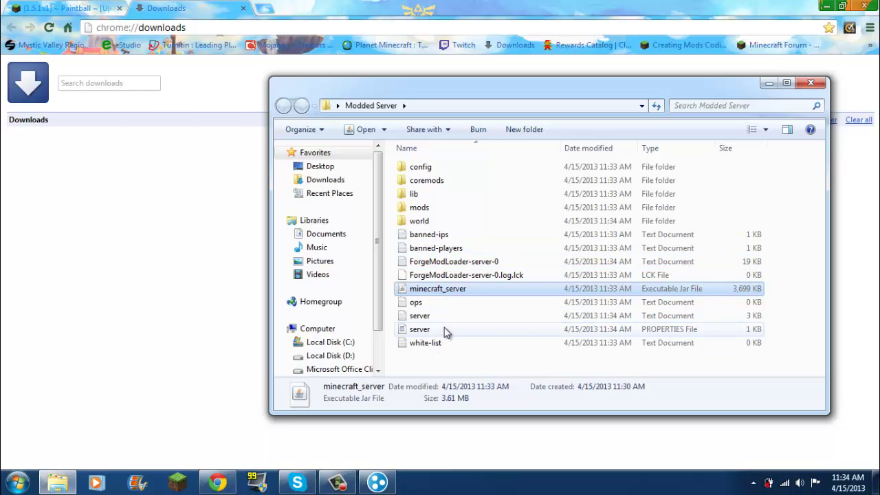
Look inside the mods folder of Modded Server and return to the server folder.
left_click(163, 187)
left_click(57, 483)
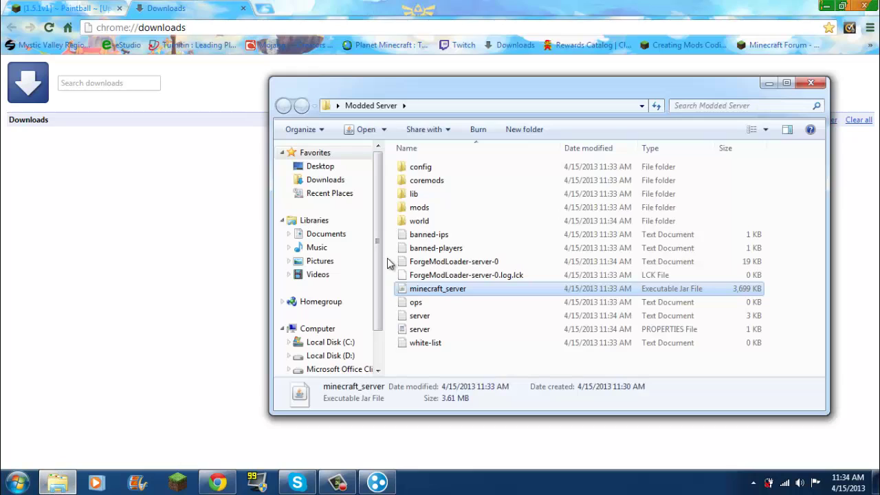
left_click(421, 208)
double_click(421, 208)
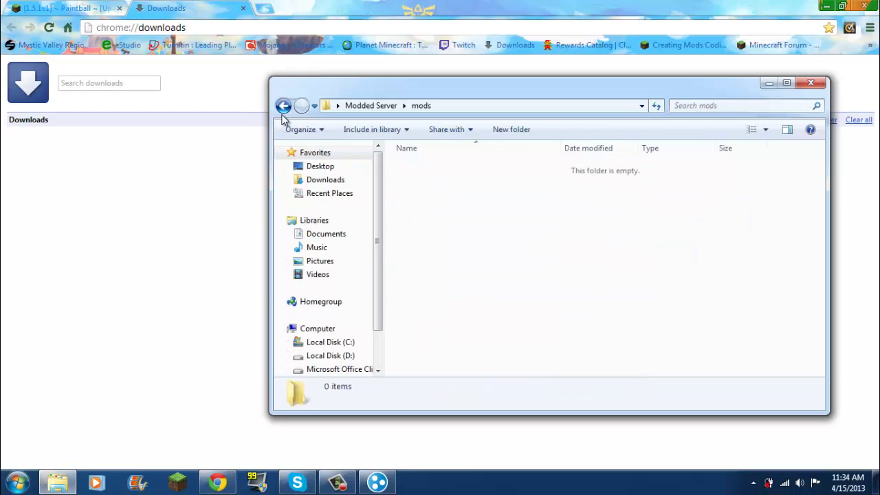
left_click(284, 106)
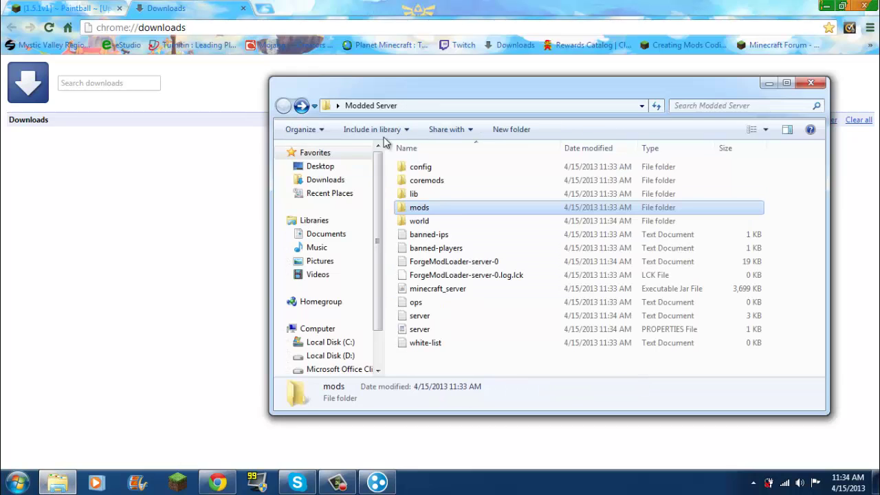
left_click(452, 291)
right_click(467, 292)
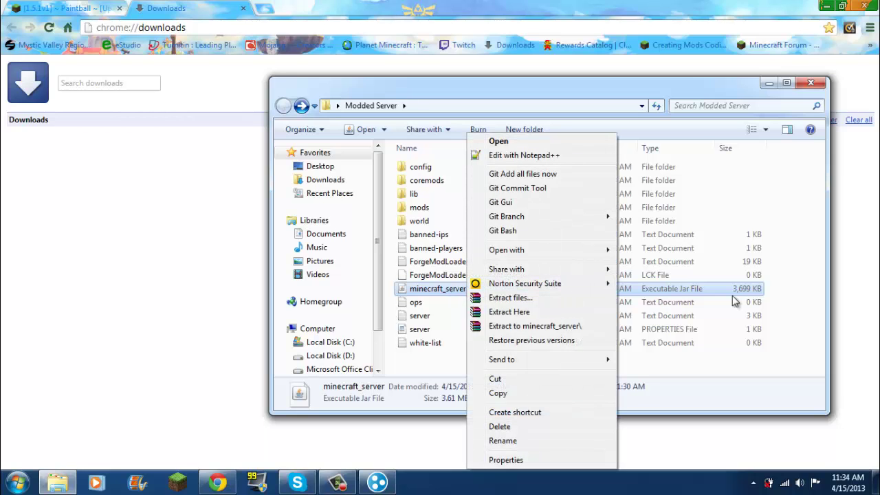
left_click(795, 286)
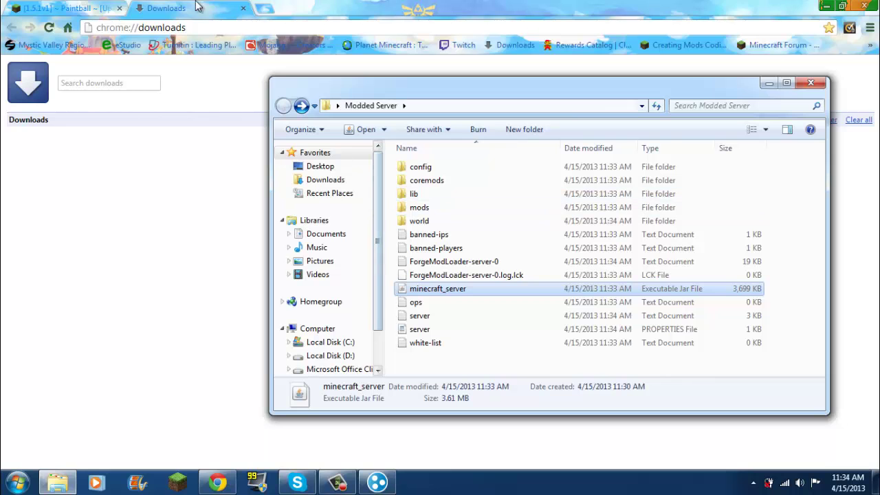
Hide the browser and open the server PROPERTIES file from the Modded Server folder in WordPad.
key("super+Home")
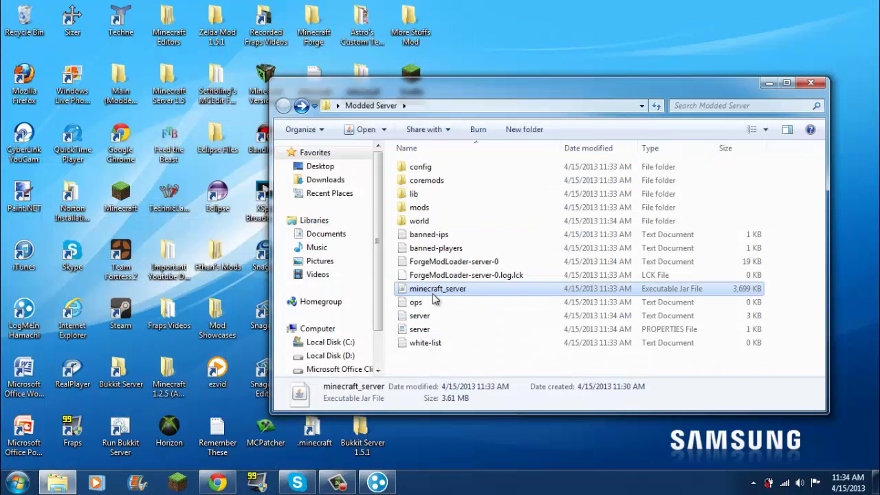
double_click(437, 331)
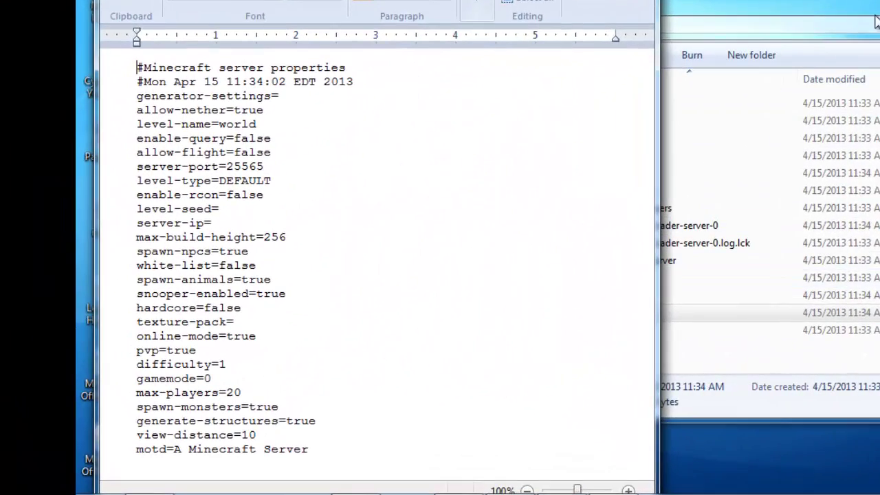
left_click(877, 21)
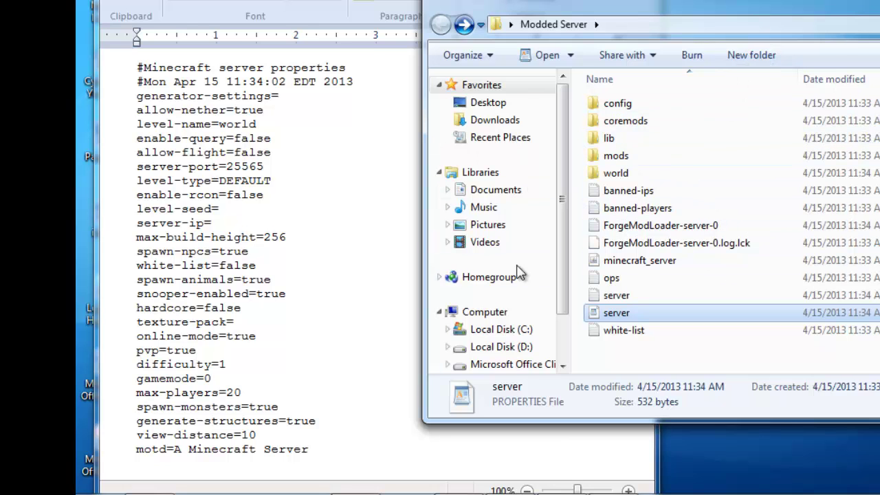
key("alt+Tab")
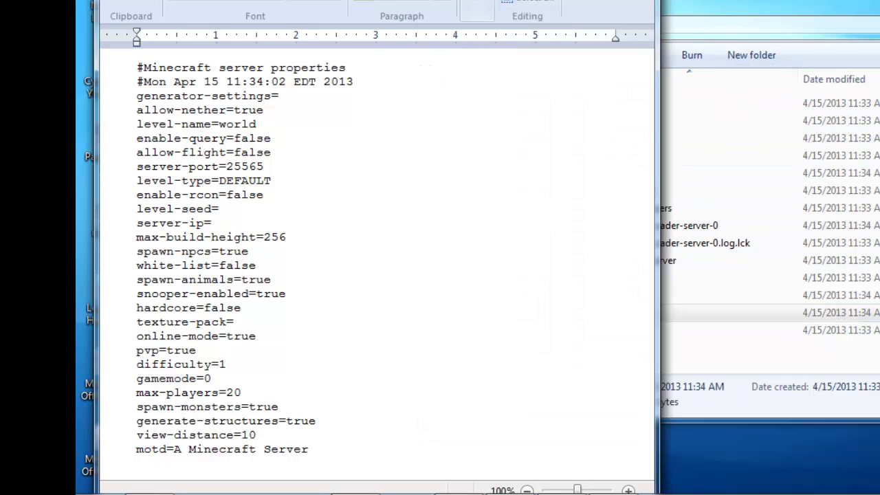
left_click_drag(378, 1, 414, 0)
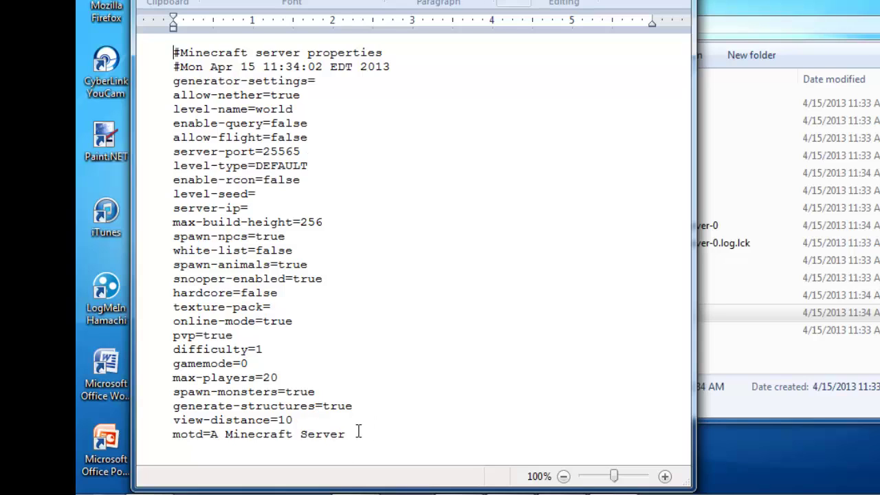
Set max-players to 100 and difficulty to 0 in the server properties.
left_click_drag(357, 431, 225, 434)
left_click(452, 378)
left_click_drag(296, 321, 264, 321)
left_click(337, 308)
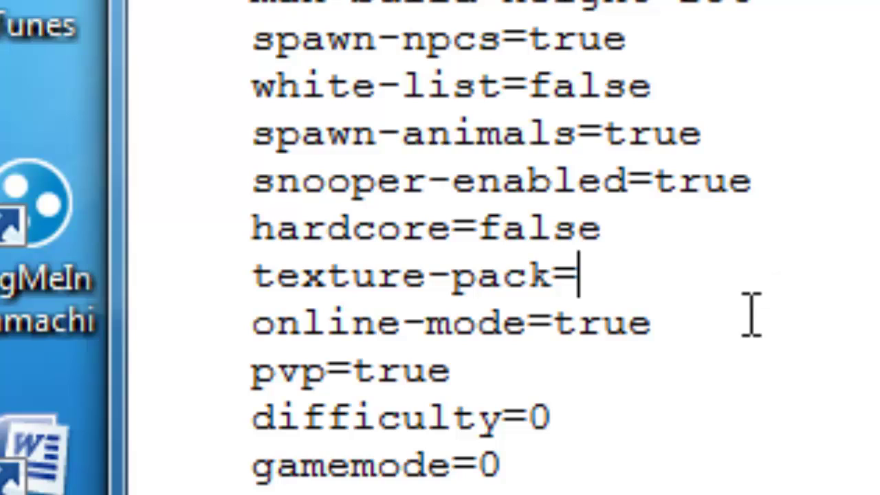
Set online-mode to false in the server properties.
double_click(575, 334)
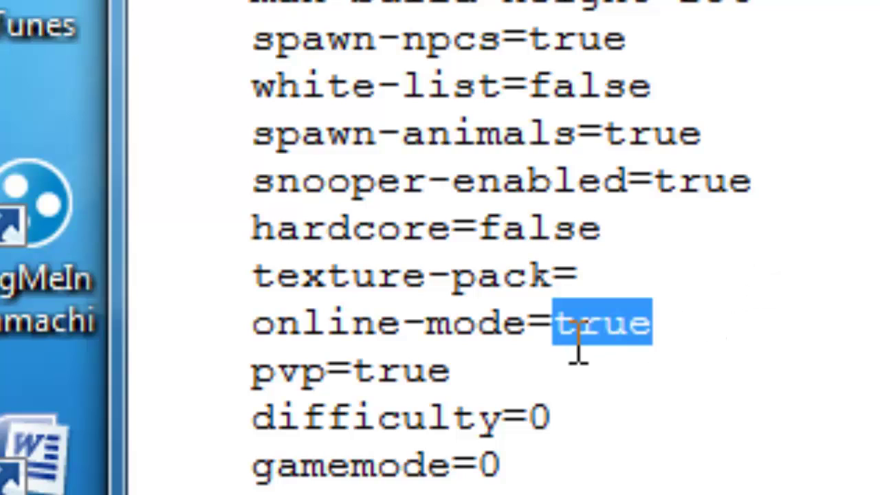
left_click(727, 323)
type("false")
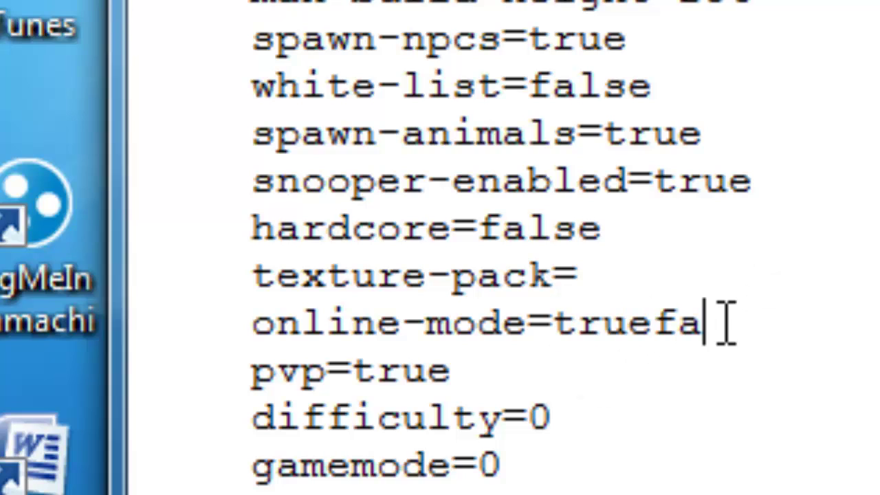
key("BackSpace")
key("BackSpace")
key("BackSpace")
key("BackSpace")
key("BackSpace")
key("BackSpace")
key("BackSpace")
key("BackSpace")
key("BackSpace")
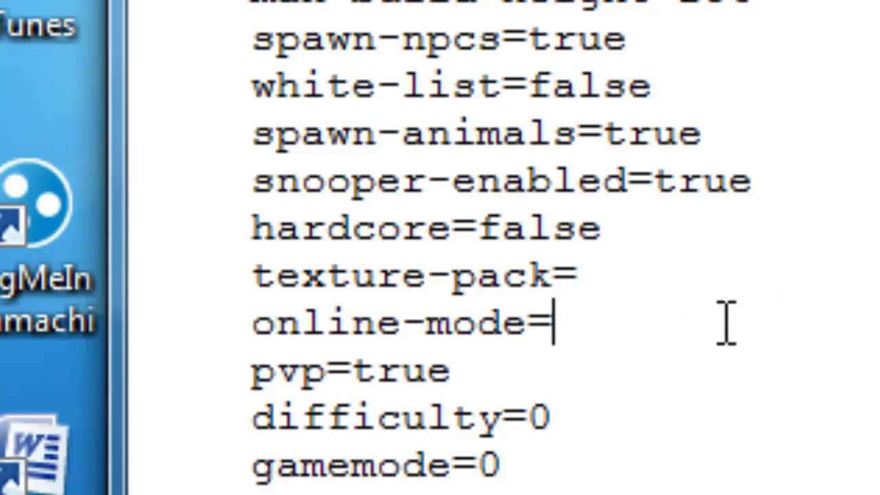
type("false")
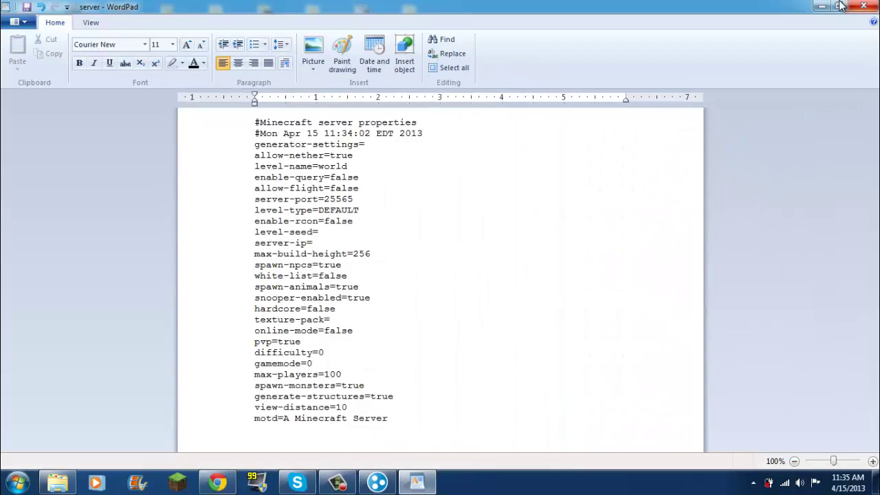
Copy the computer's IPv4 address from Hamachi into the server-ip property, then save and close the properties file.
left_click(840, 7)
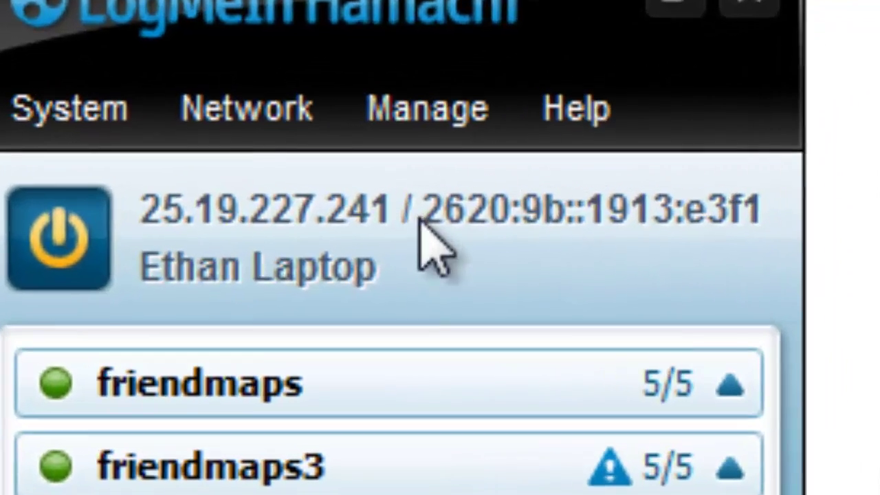
right_click(305, 231)
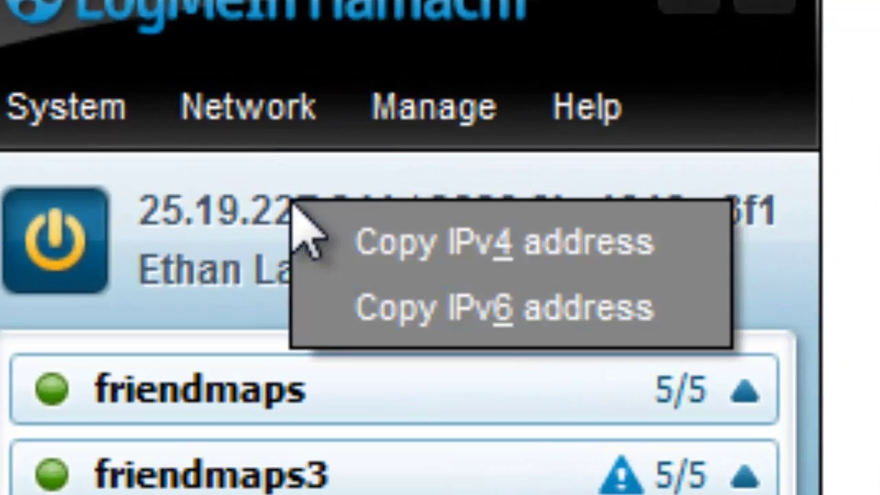
left_click(557, 246)
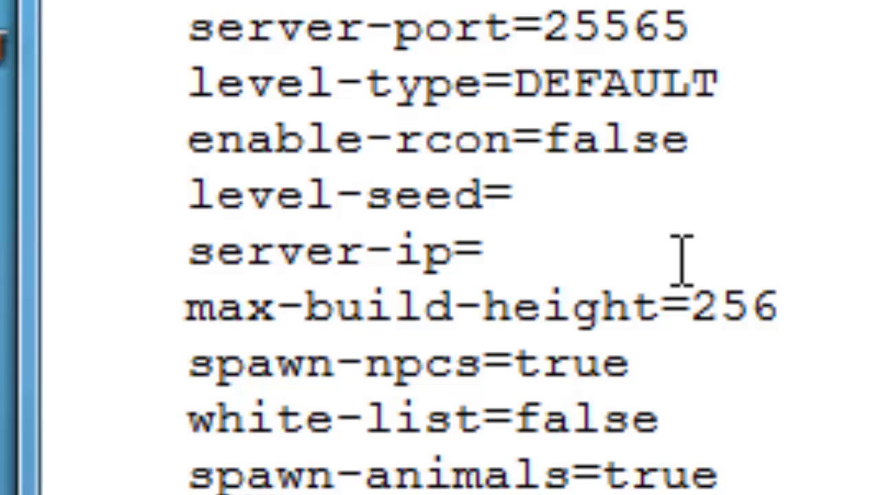
key("ctrl+v")
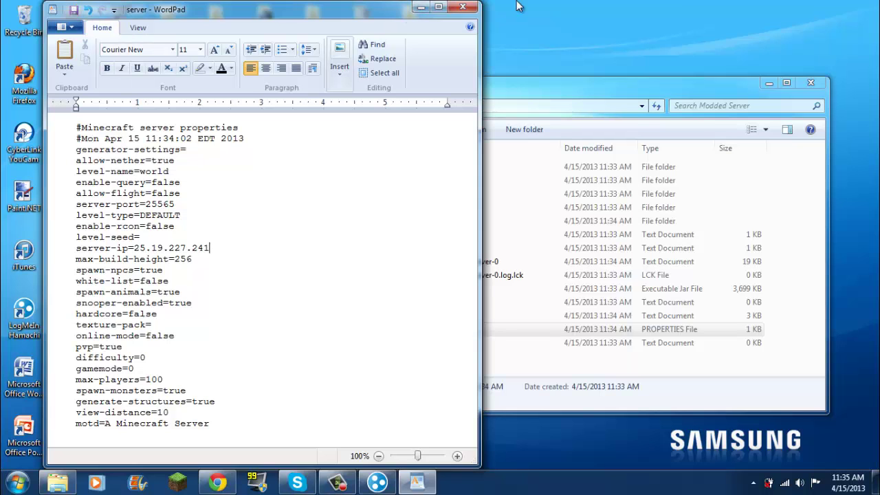
left_click(462, 7)
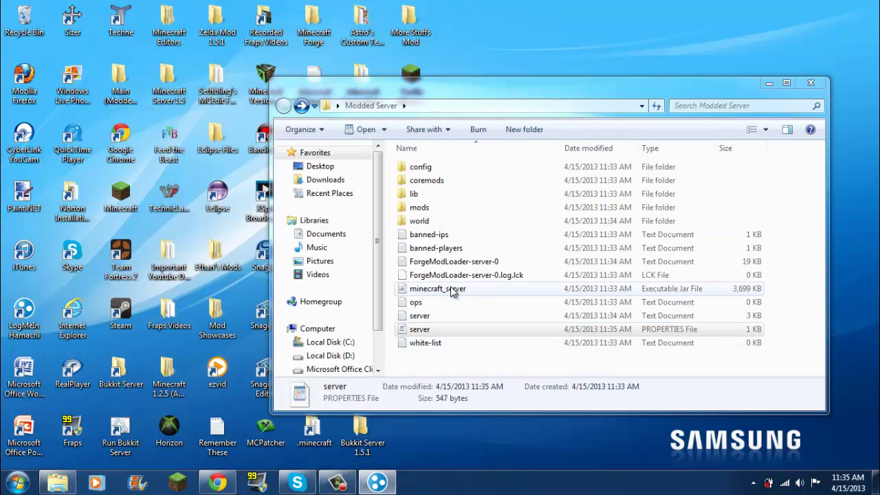
Open the server's mods folder, switch to Chrome and download the Universal Files from the Paintball mod's forum page, skipping the AdF.ly ad.
double_click(441, 206)
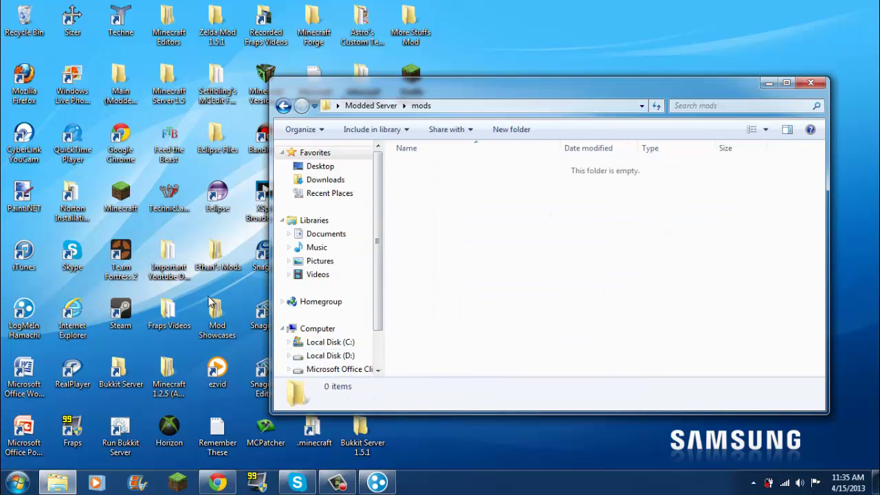
left_click(217, 483)
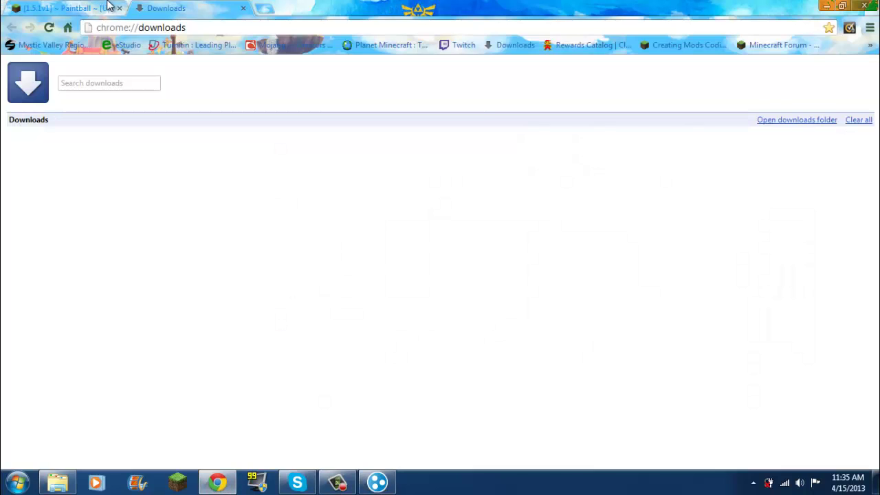
left_click(82, 8)
scroll(542, 244, "down", 12)
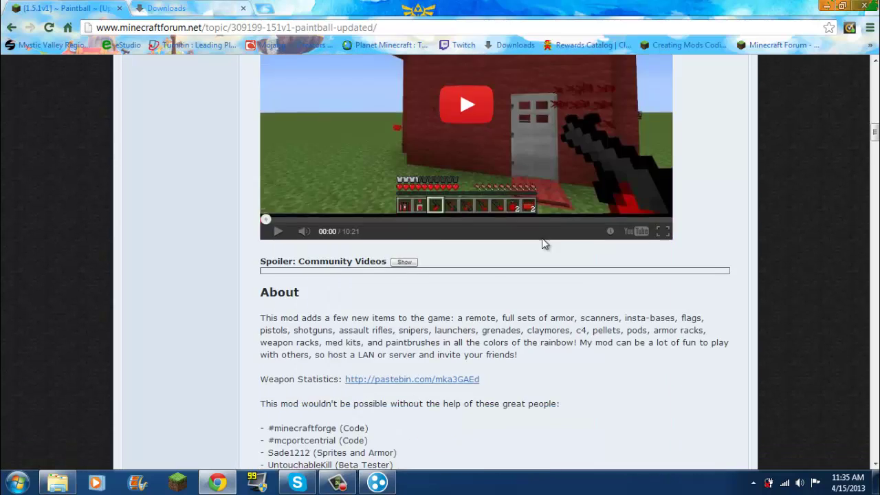
scroll(398, 267, "up", 3)
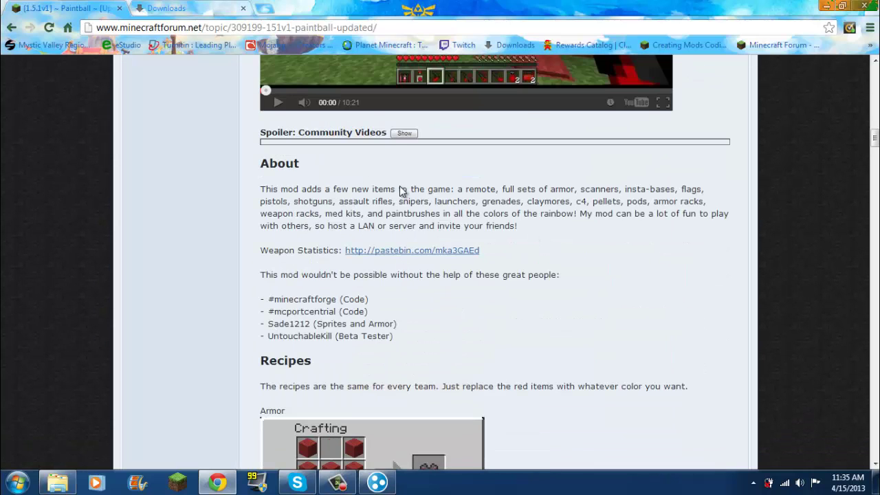
scroll(403, 192, "down", 11)
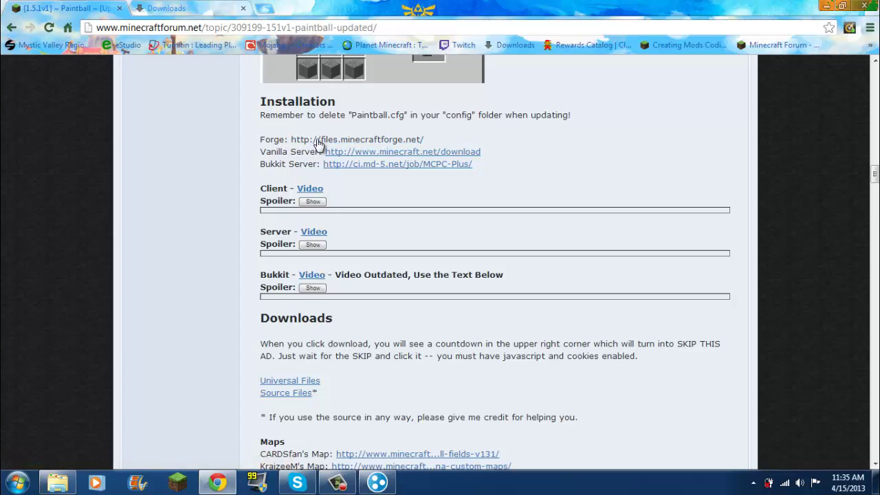
scroll(330, 275, "up", 15)
left_click(278, 391)
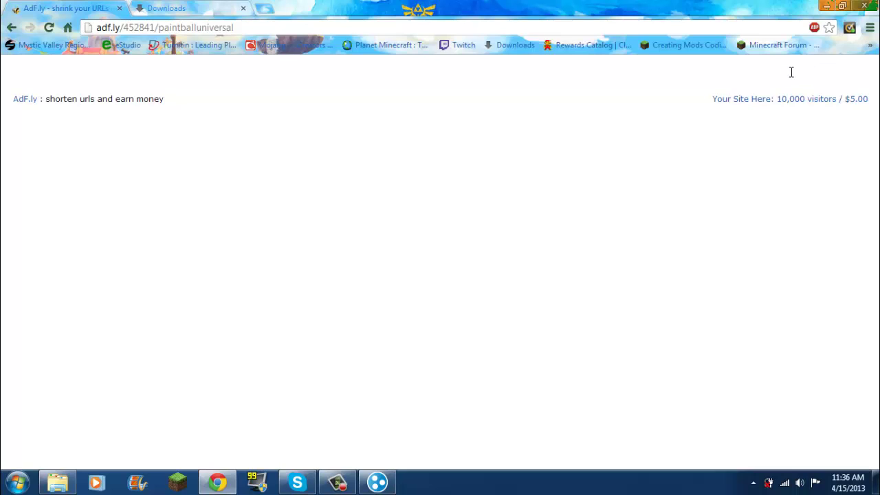
left_click(795, 77)
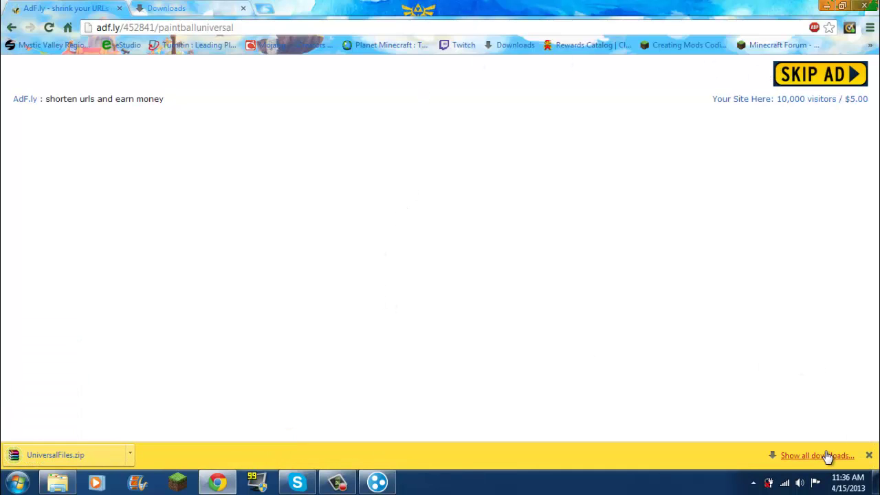
Open UniversalFiles.zip from the browser's downloads list and copy Paintball.zip into the server's mods folder.
left_click(826, 456)
left_click(74, 8)
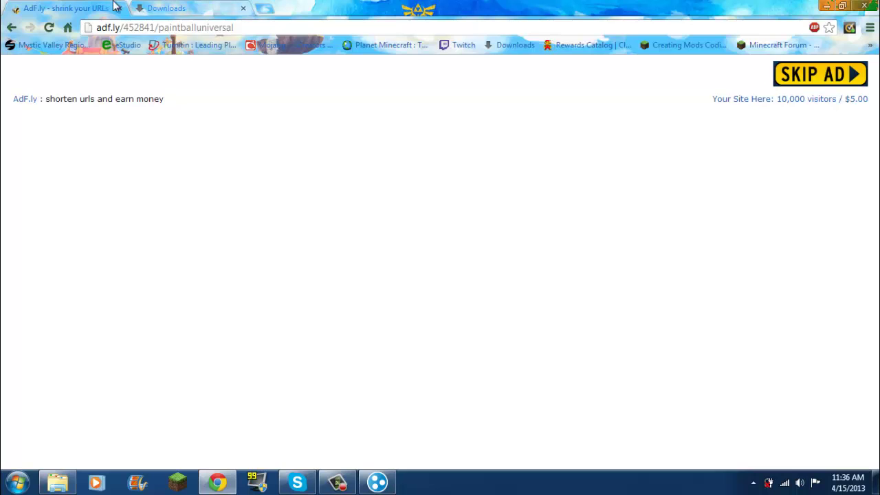
key("ctrl+Tab")
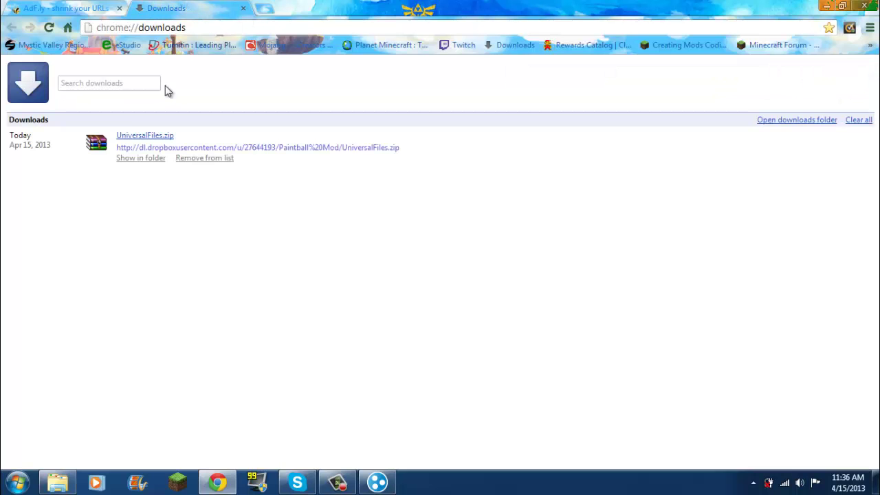
left_click(154, 142)
left_click_drag(206, 233, 213, 232)
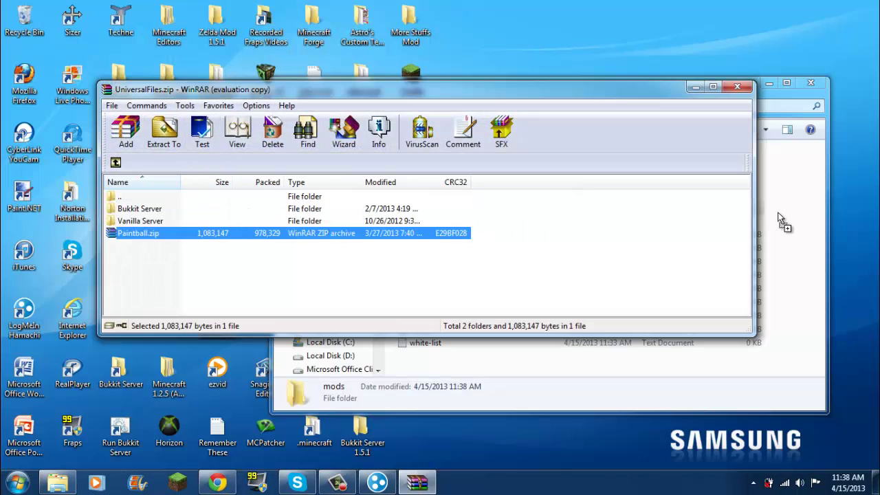
left_click_drag(760, 201, 759, 207)
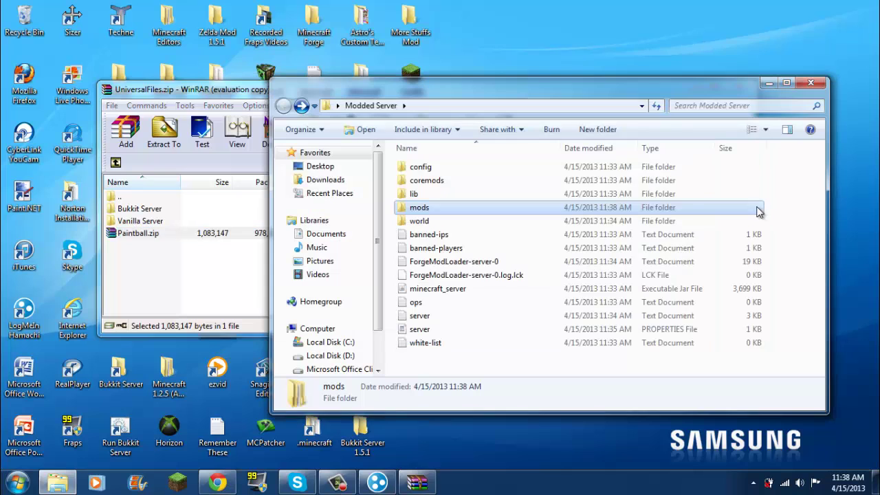
Check the mods folder for the copied mod, close the UniversalFiles.zip archive and return to the Modded Server folder.
double_click(574, 207)
left_click(242, 90)
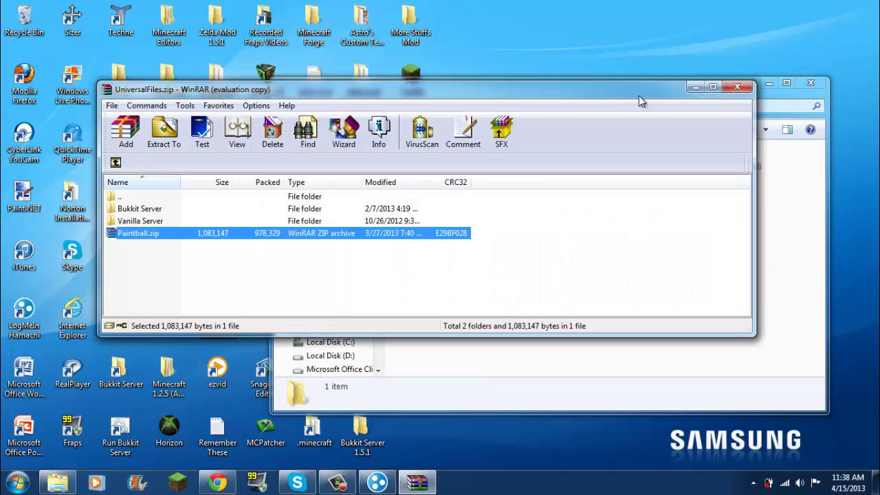
left_click(748, 88)
left_click(284, 105)
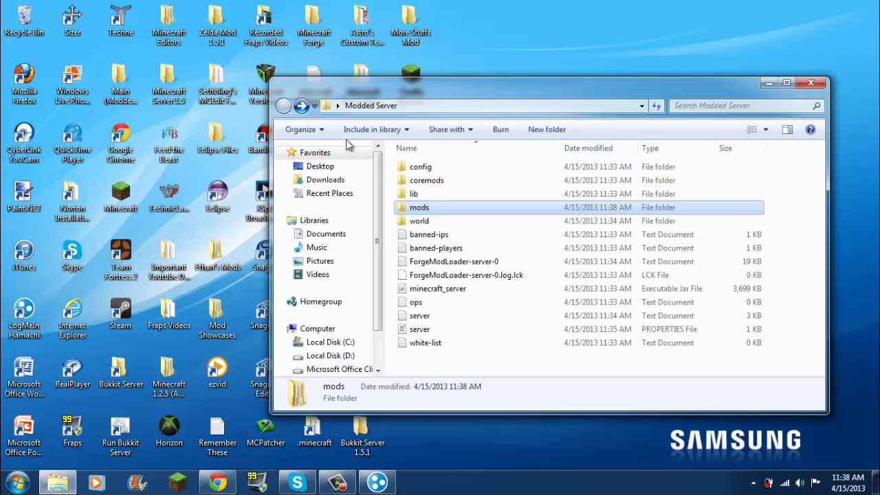
Run minecraft_server with the Paintball mod installed, let it finish loading and close its window.
left_click(447, 289)
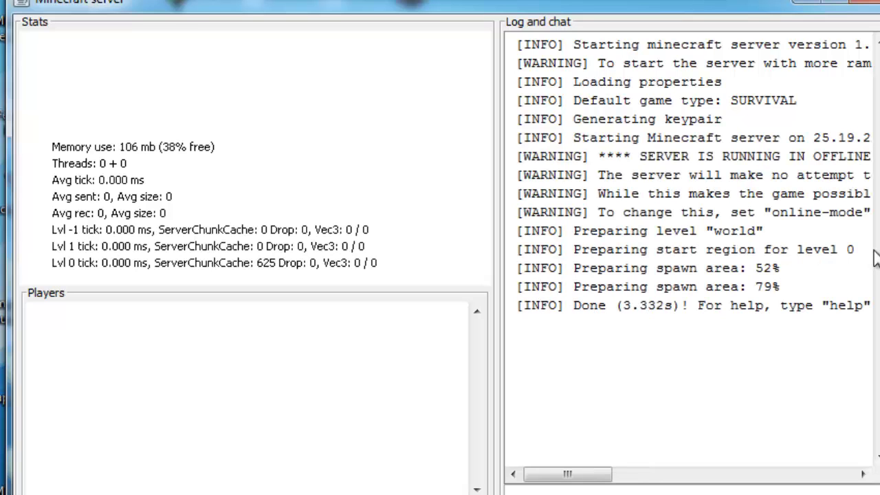
mouse_move(569, 484)
left_mouse_down()
mouse_move(625, 482)
mouse_move(557, 477)
left_mouse_up()
left_click(810, 10)
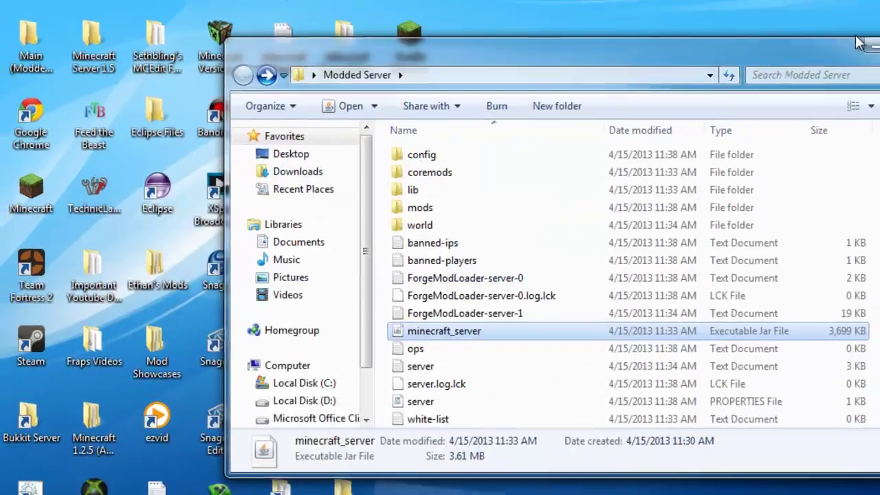
Minimize the Modded Server folder, log in to the game from the Minecraft launcher and maximize the game window.
left_click(733, 90)
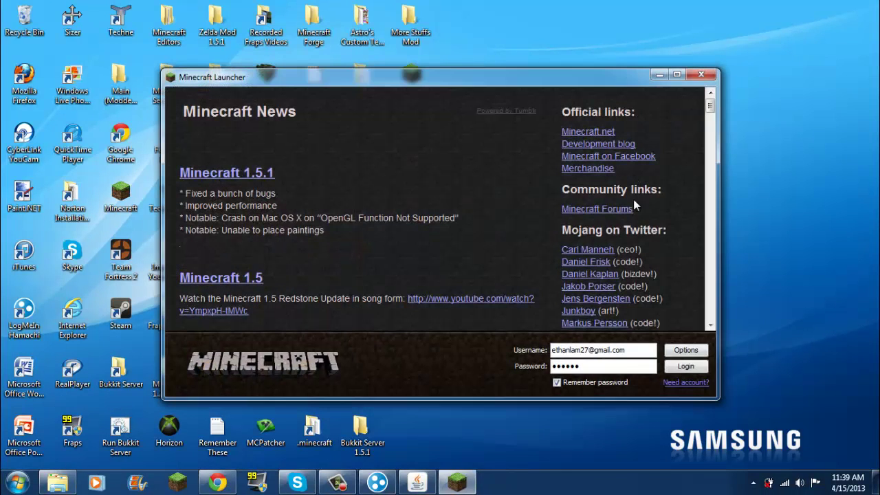
left_click(667, 369)
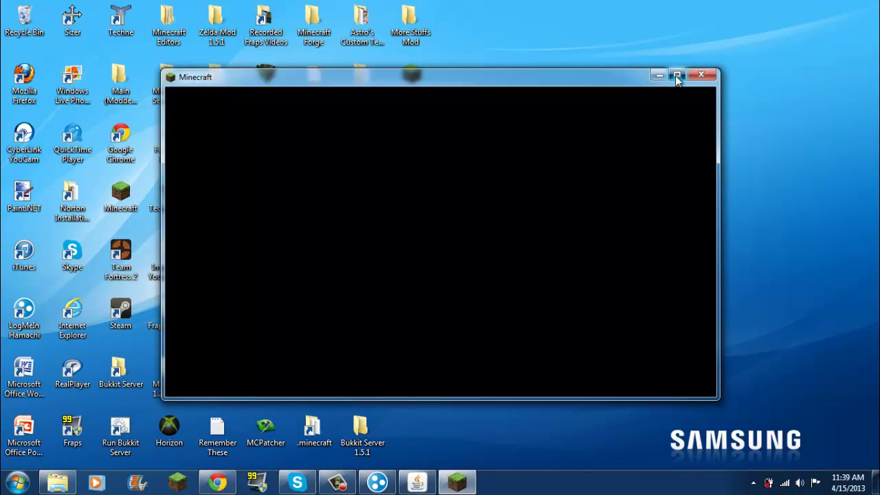
left_click(676, 74)
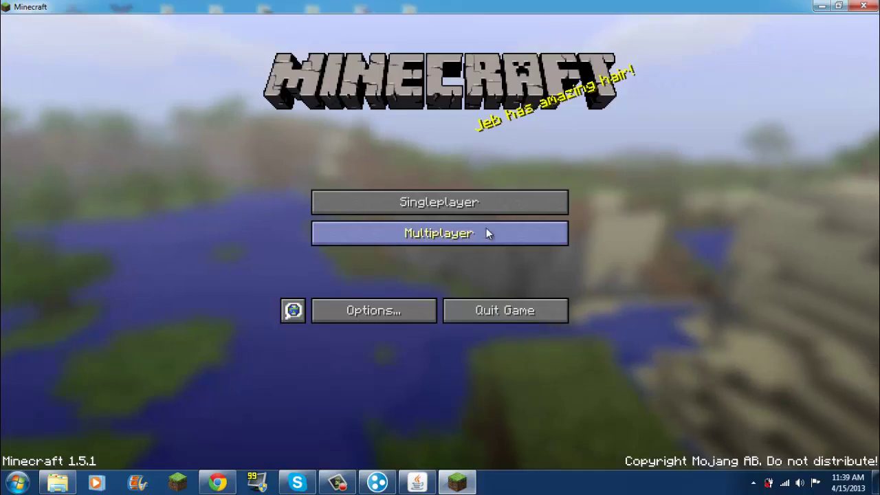
Open Minecraft's multiplayer server list and try to join the friendmaps server with the unmodded client.
left_click(488, 230)
left_click_drag(604, 92, 585, 227)
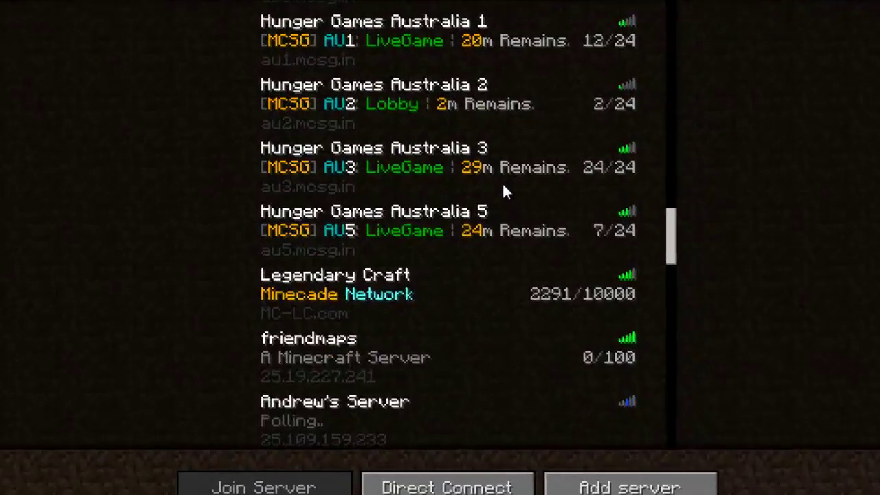
scroll(482, 220, "down", 4)
left_click(448, 260)
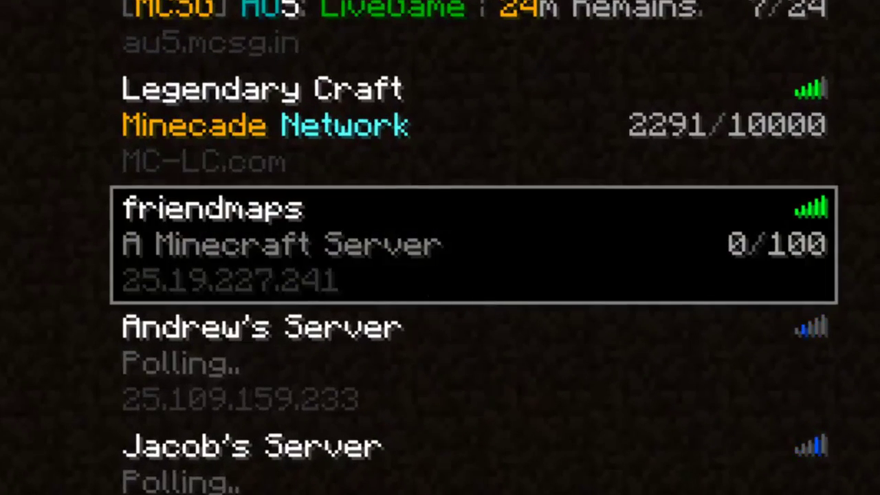
key("Return")
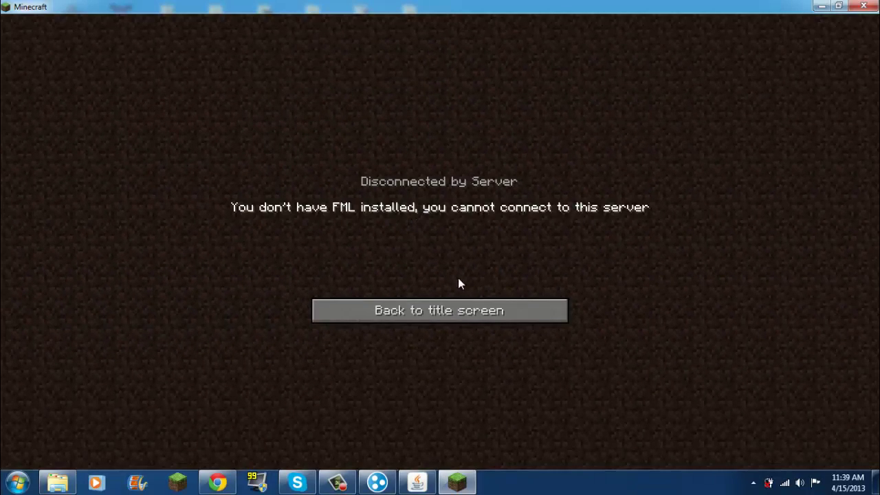
Return to Minecraft's title screen and quit the game.
left_click(450, 317)
left_click(575, 437)
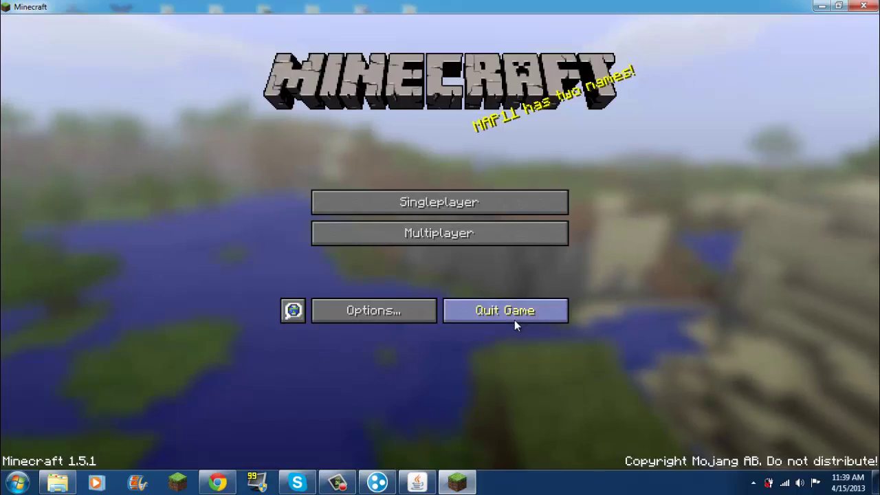
left_click(516, 320)
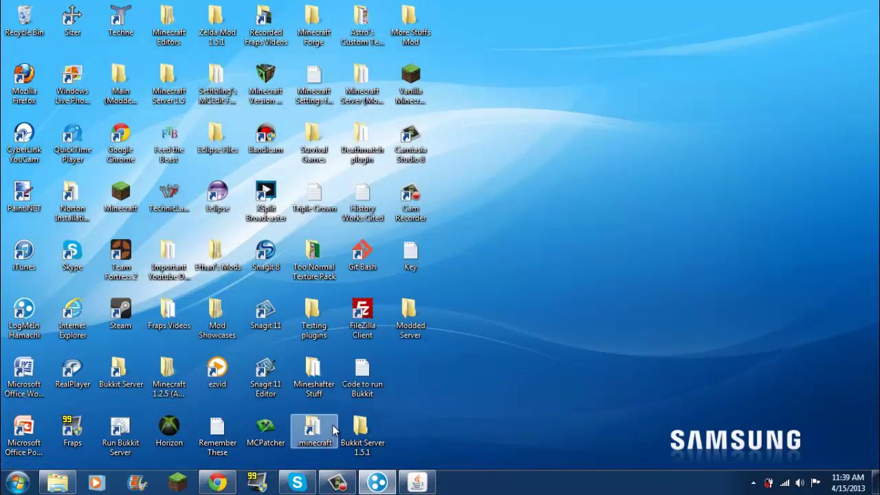
Open the %appdata% folder and go into the .minecraft\bin folder.
key("super")
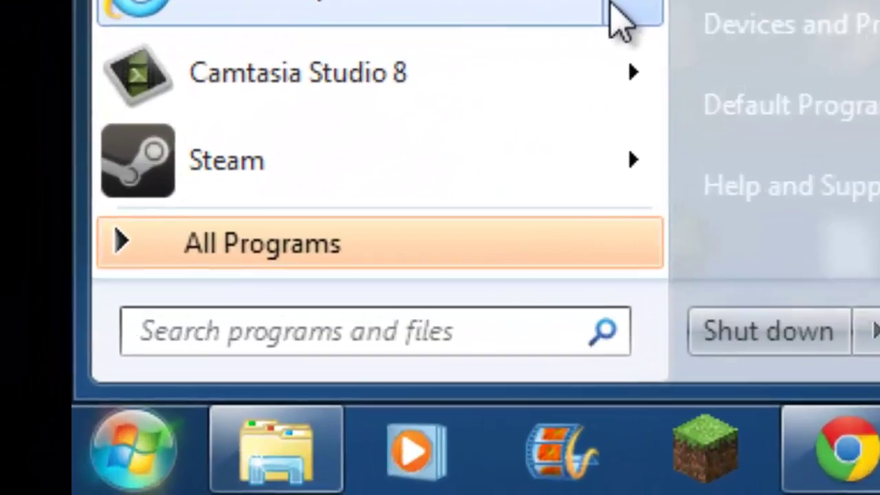
type("%appdata%")
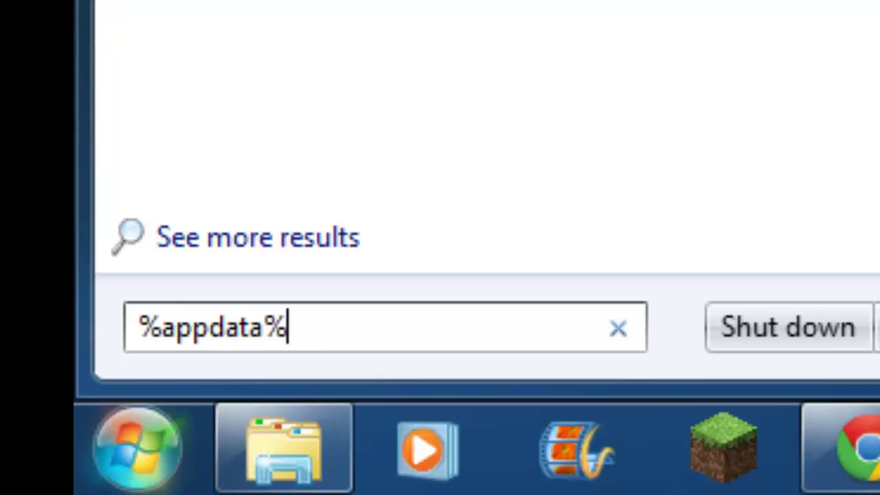
key("Return")
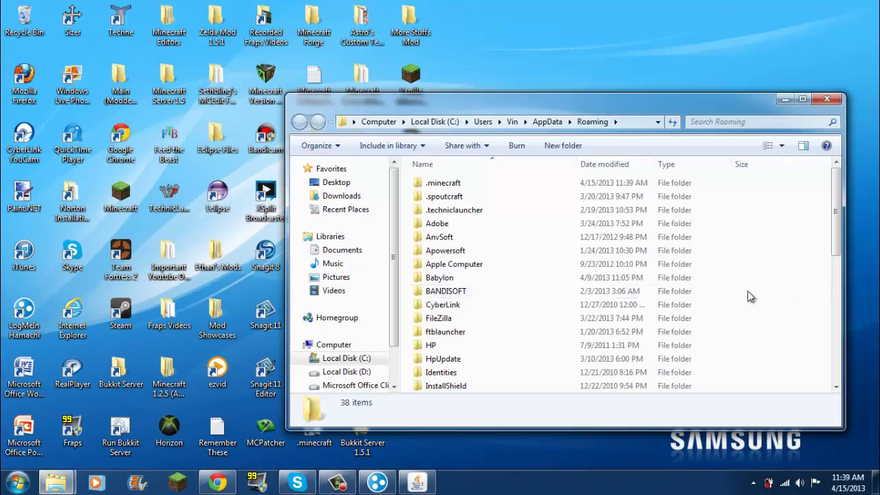
double_click(513, 183)
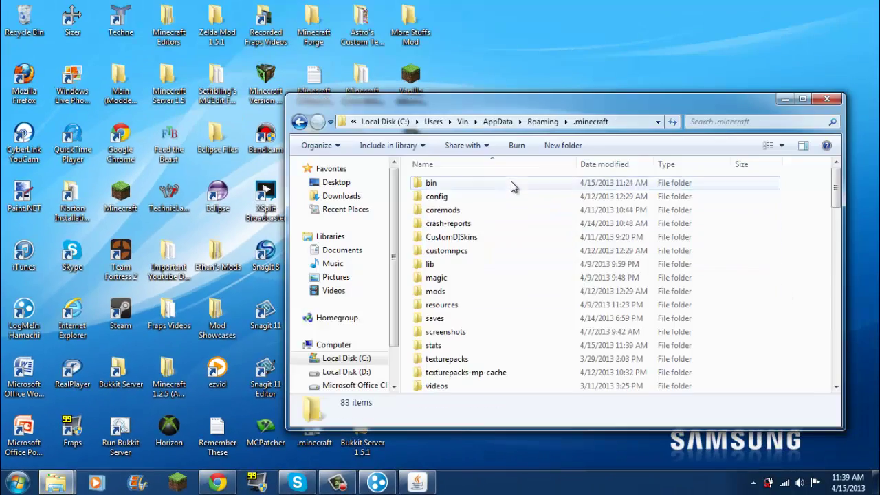
double_click(470, 183)
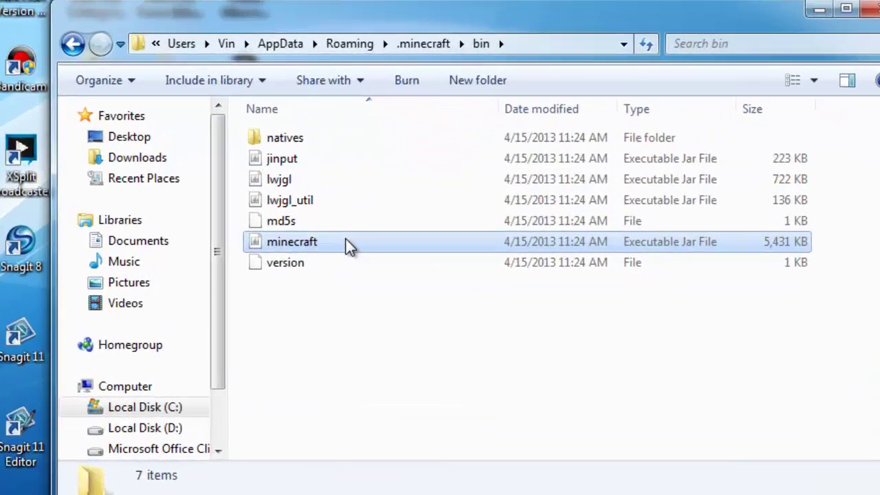
Open minecraft.jar in WinRAR, dismiss the licence notice and delete the META-INF folder from the archive.
right_click(476, 254)
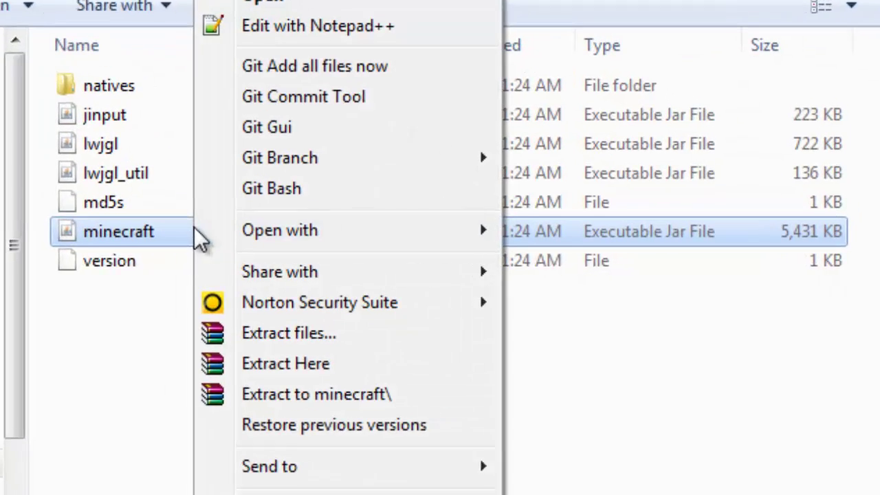
mouse_move(358, 241)
left_click(685, 271)
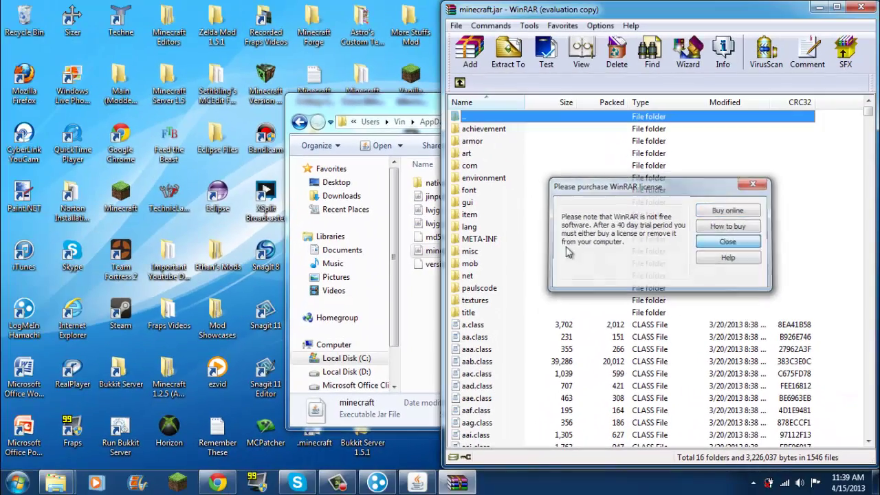
key("Return")
left_click(509, 239)
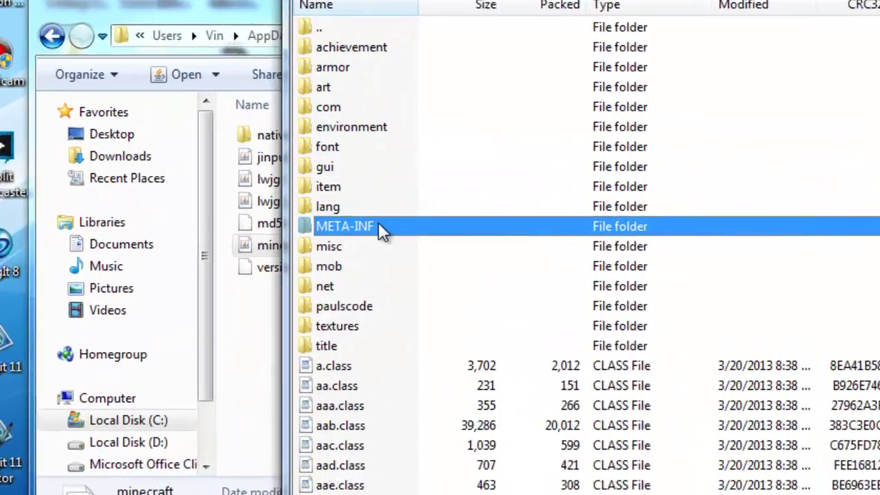
right_click(512, 241)
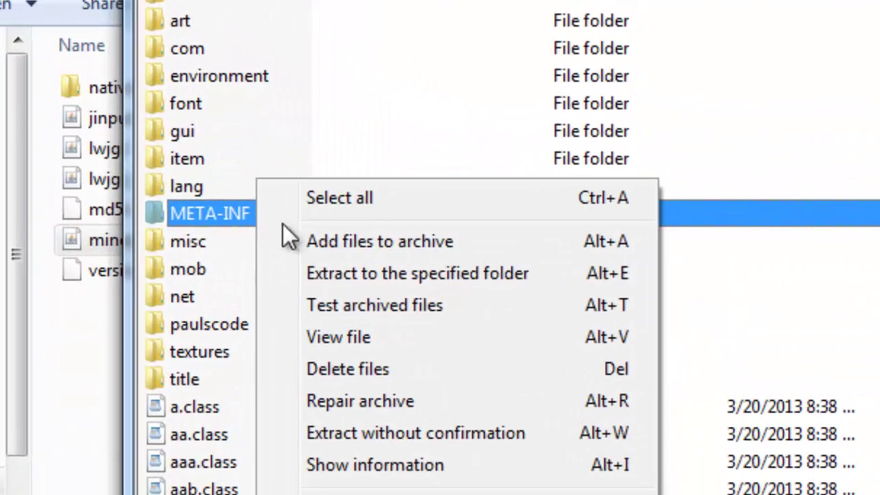
left_click(403, 372)
left_click(190, 330)
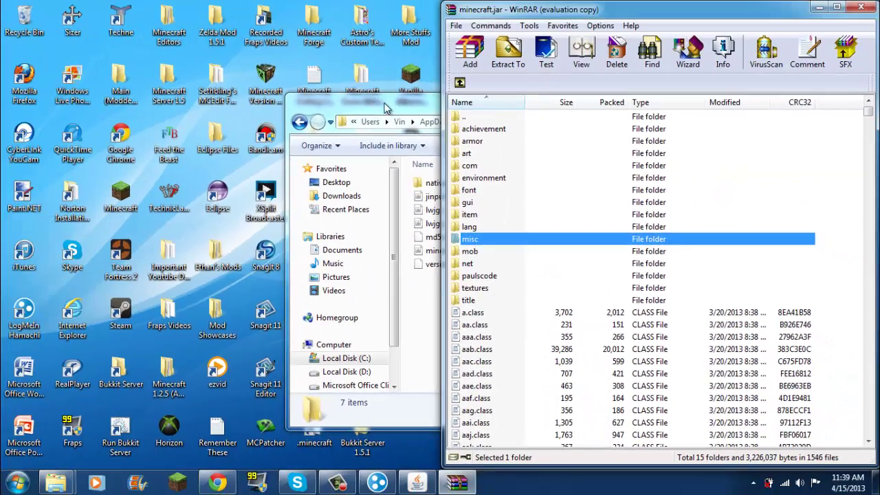
Minimize the bin folder and open the Downloads folder in a new window.
left_click(385, 107)
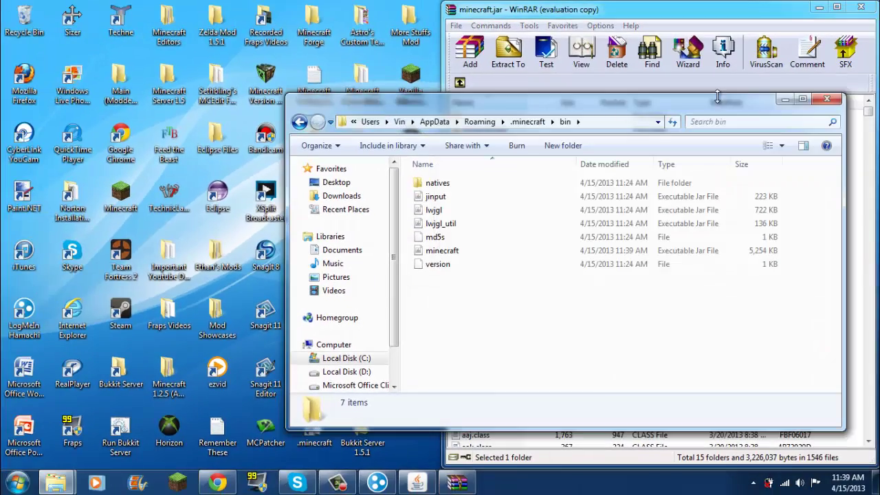
left_click(786, 100)
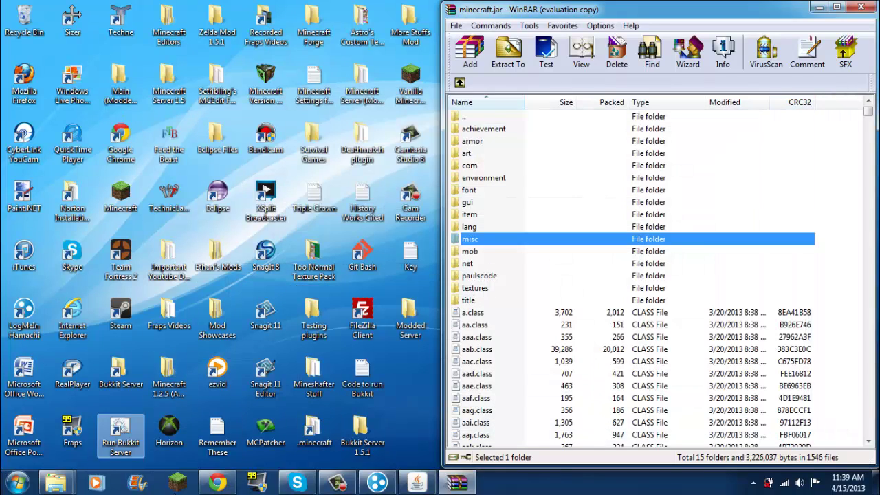
left_click(18, 482)
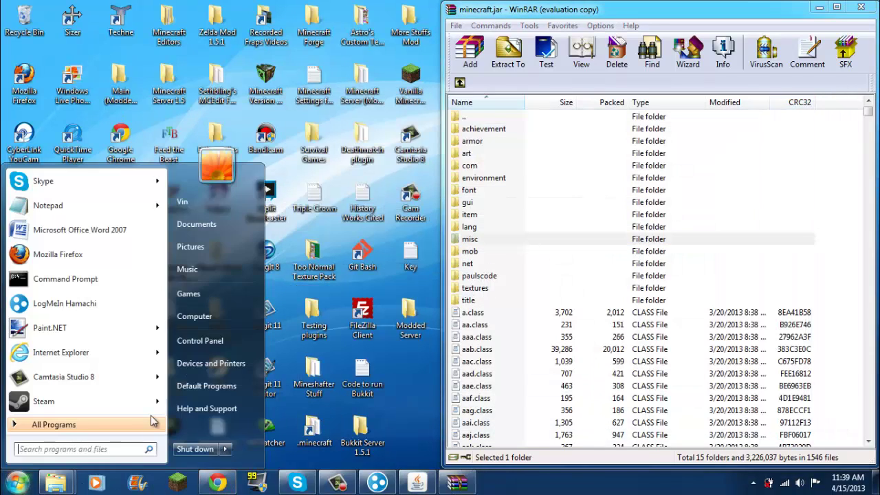
left_click(218, 227)
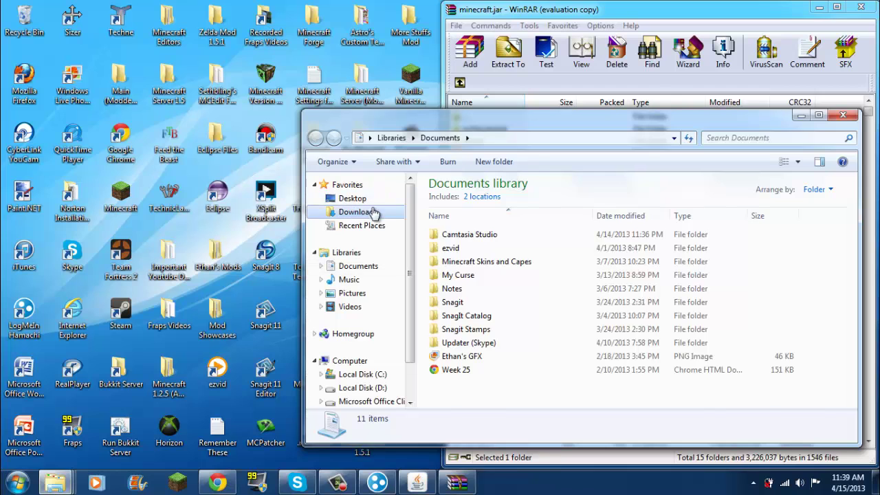
left_click(371, 212)
Open minecraftforge-universal-1.5.1-7.7.1.611 (1).zip, snap it beside minecraft.jar, dismiss the licence notice and minimize the Downloads folder.
left_click_drag(855, 191, 853, 296)
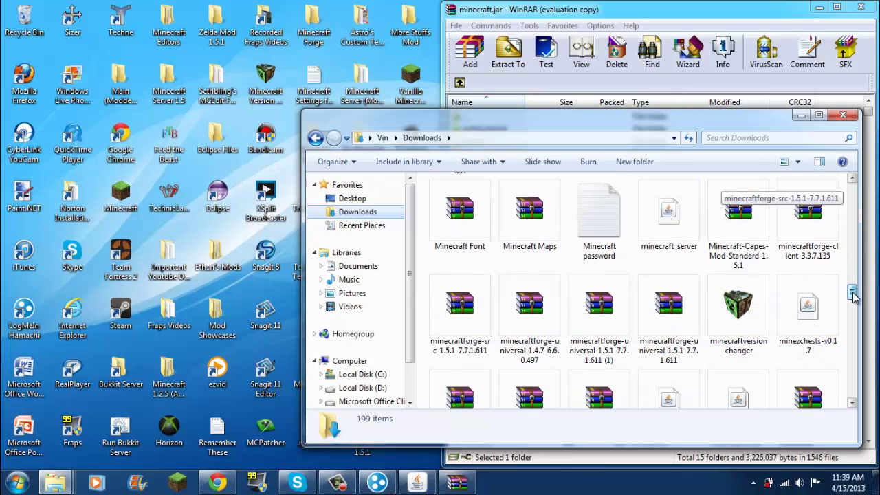
double_click(602, 317)
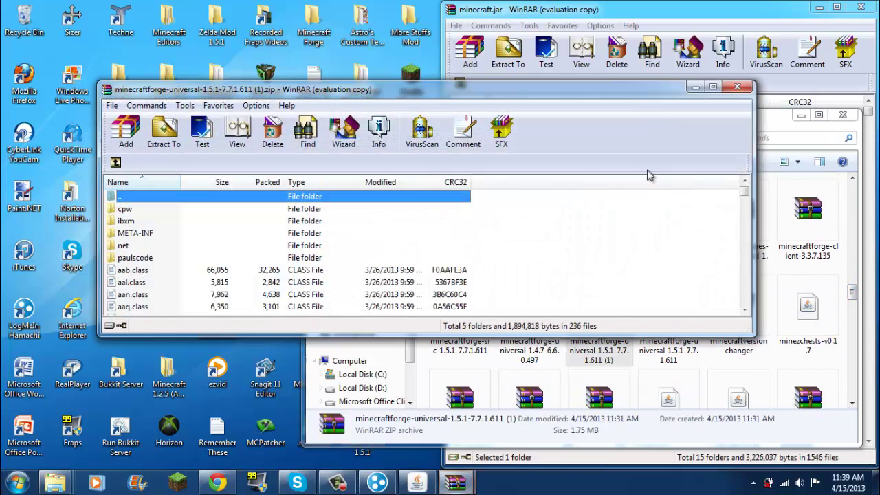
key("super+Left")
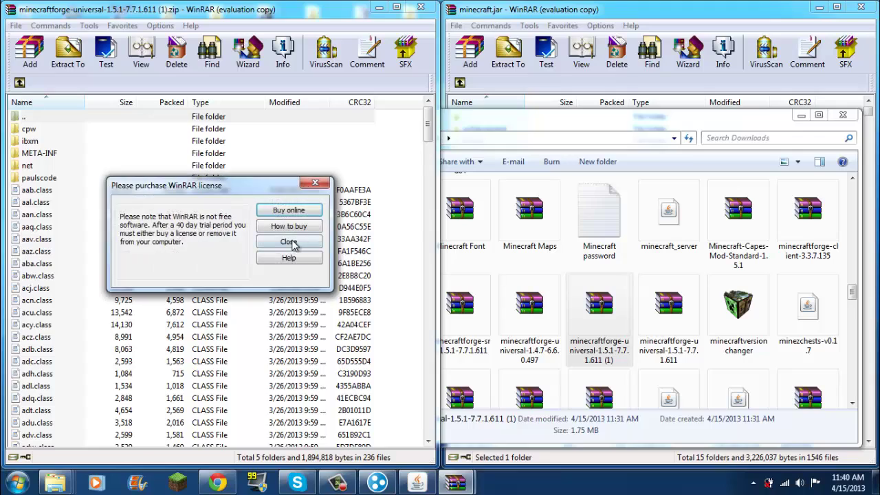
left_click(292, 244)
left_click(802, 115)
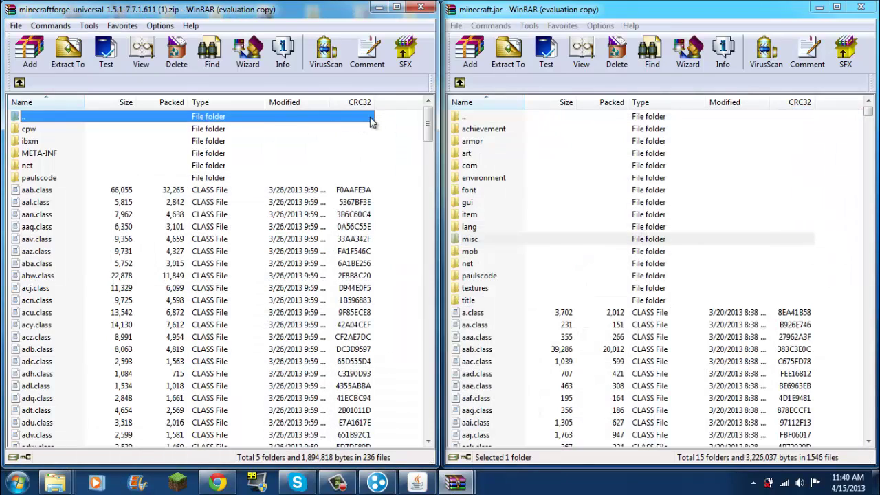
Copy all files from the Forge universal archive into minecraft.jar with the default archive settings and close both archives.
left_click_drag(396, 122, 179, 449)
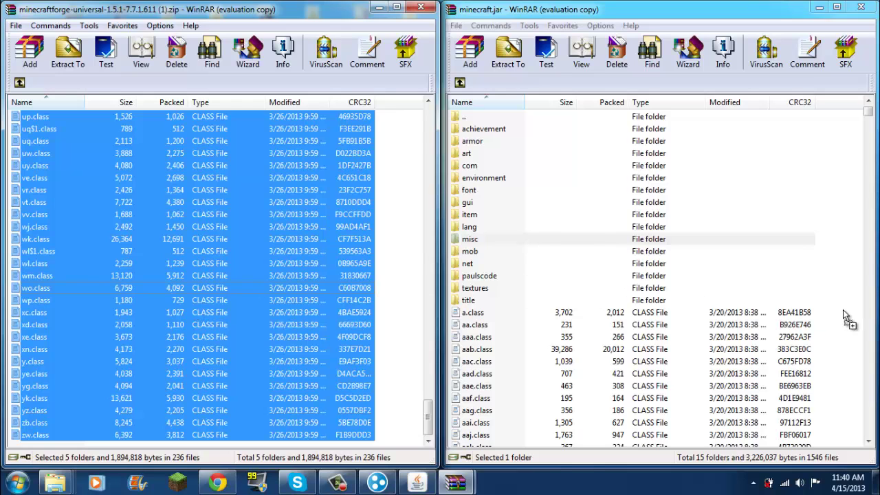
left_click_drag(843, 311, 843, 310)
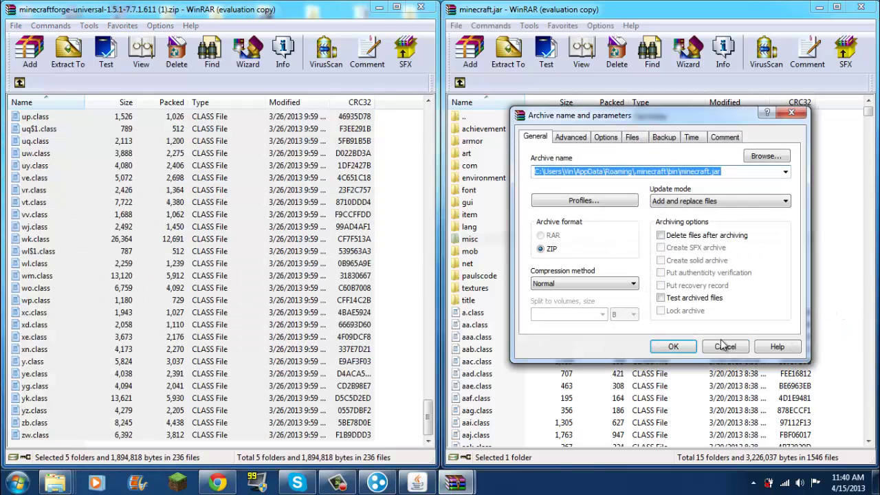
left_click(651, 344)
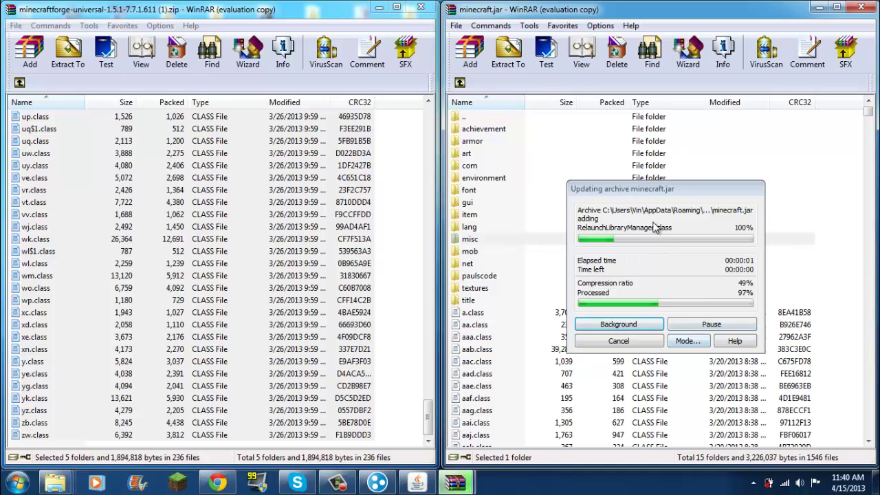
left_click(421, 9)
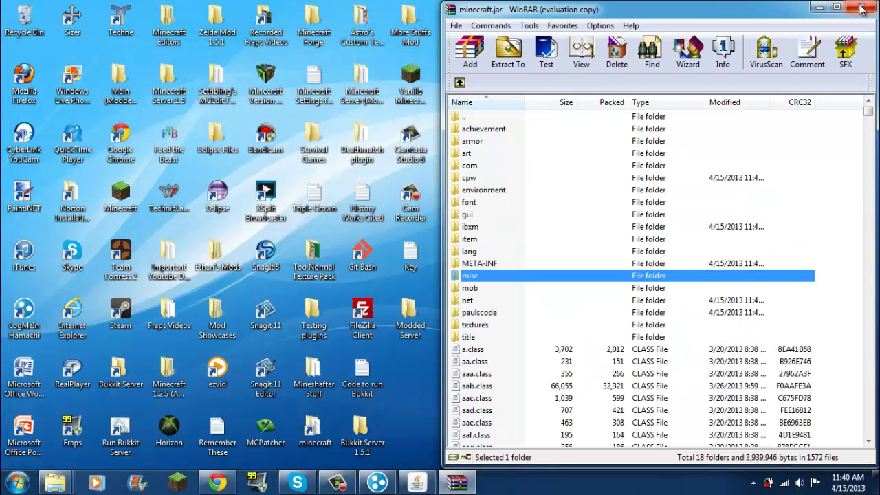
left_click(862, 8)
Glance at the Paintball forum page in Chrome, minimize it, return to the bin folder window and open the .minecraft\mods folder.
left_click(218, 483)
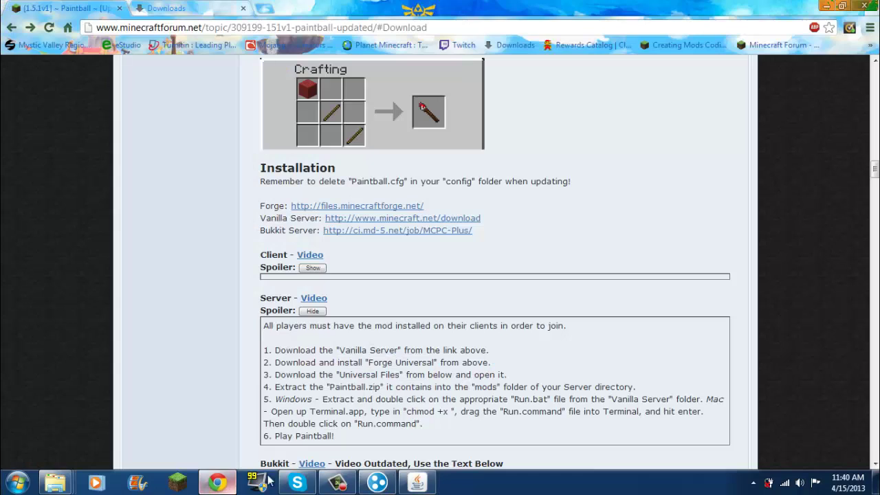
left_click(825, 7)
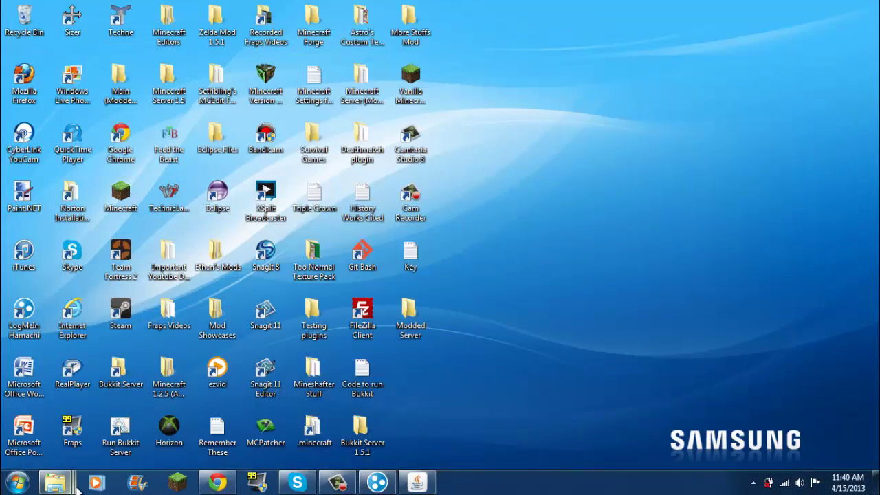
mouse_move(55, 482)
left_click(227, 416)
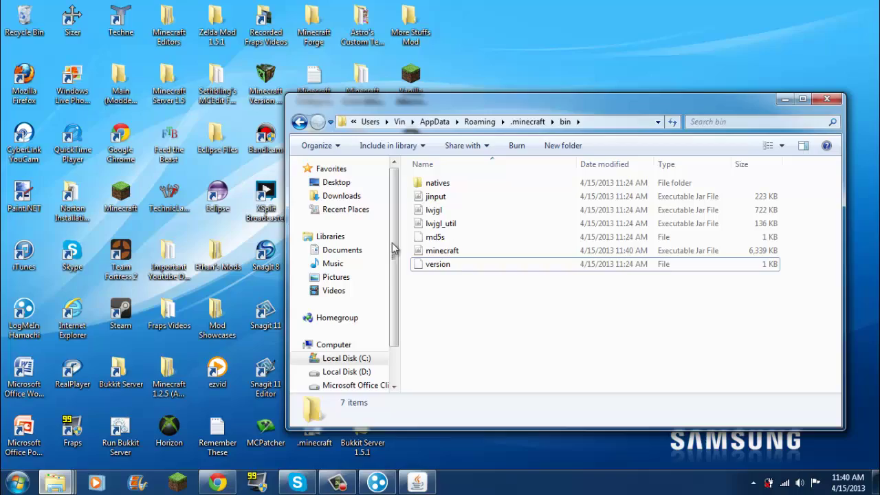
left_click(299, 121)
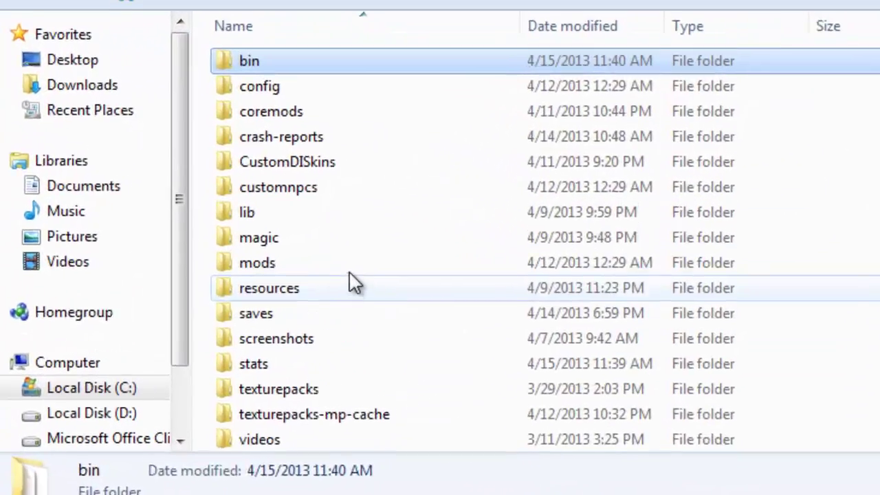
double_click(485, 290)
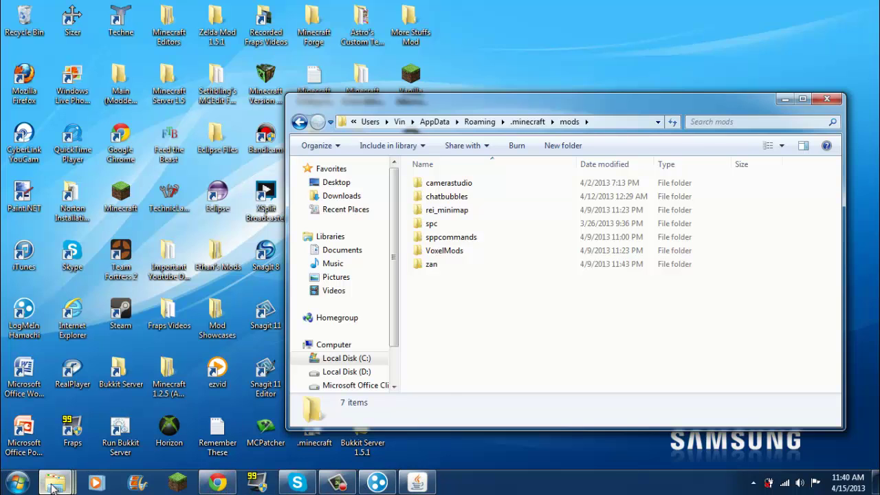
Reveal the client installation instructions on the Paintball forum page, then open UniversalFiles.zip from the Chrome downloads list.
left_click(217, 483)
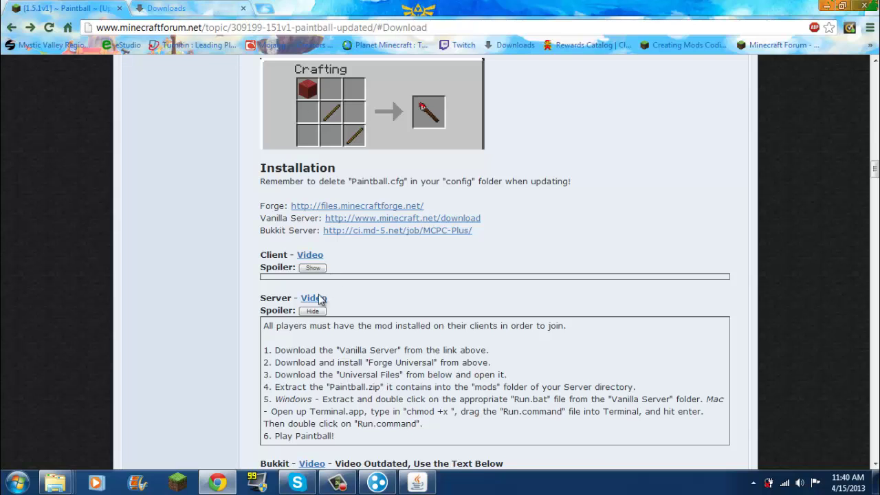
left_click(311, 268)
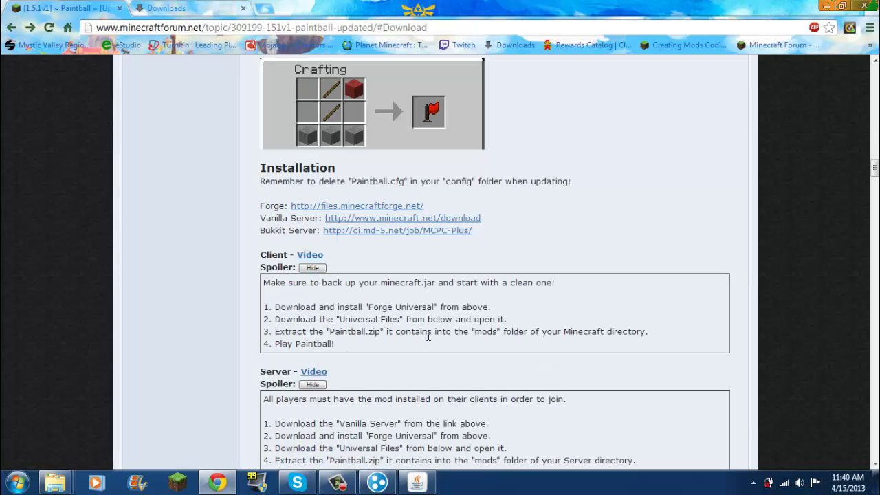
left_click(180, 10)
left_click(142, 133)
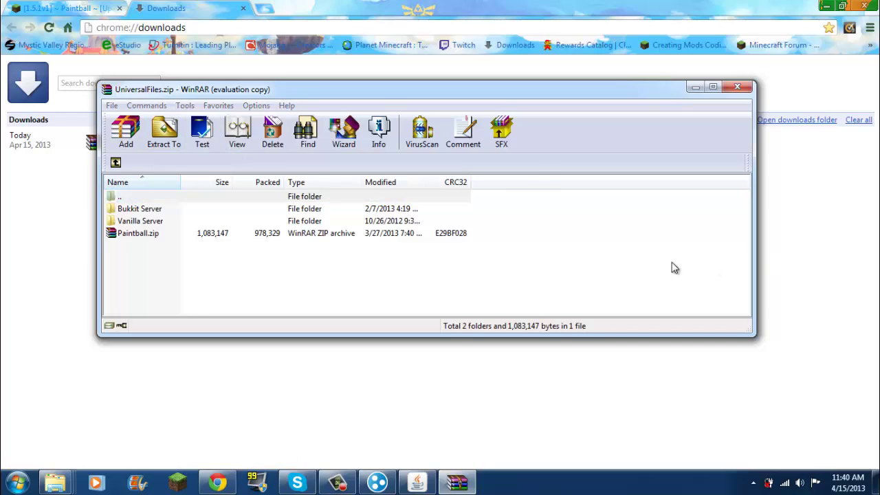
left_click(495, 216)
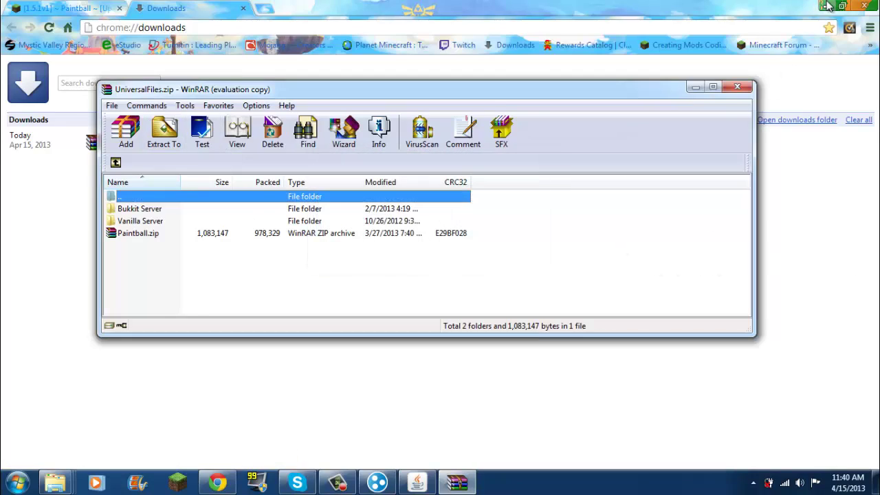
Minimize Chrome, copy Paintball.zip from the UniversalFiles archive into the .minecraft\mods folder and close the archive.
left_click(826, 5)
mouse_move(454, 233)
left_mouse_down()
mouse_move(798, 255)
mouse_move(800, 230)
left_mouse_up()
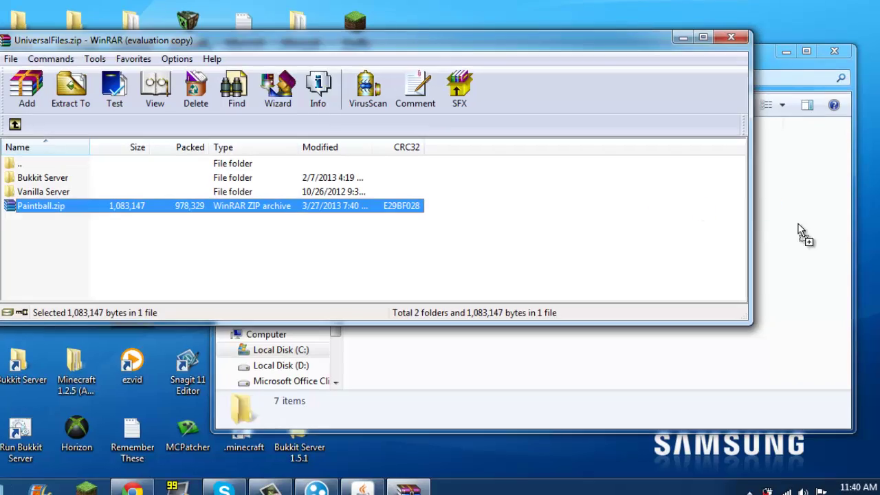
left_click(172, 41)
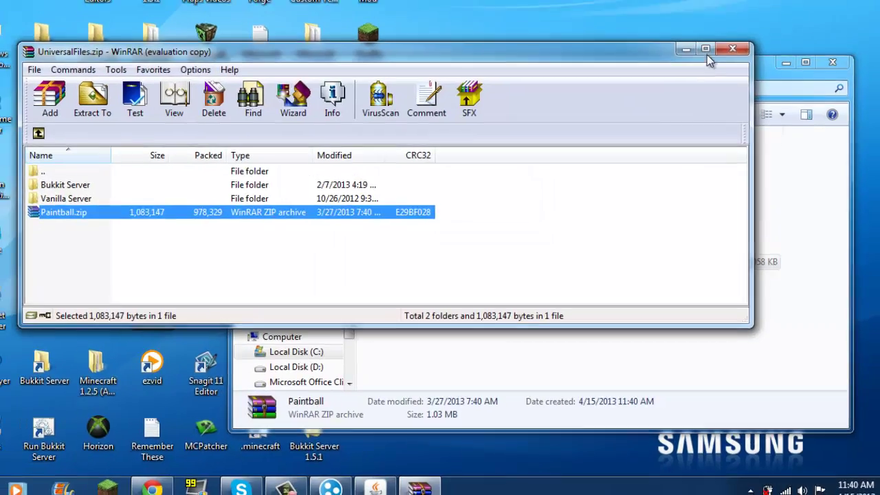
left_click(733, 48)
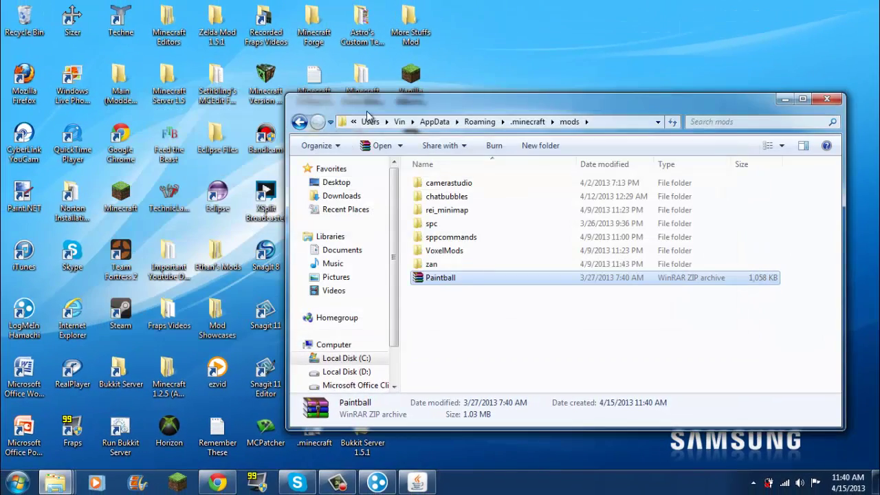
Go back to the .minecraft folder, close its window and launch Minecraft.
left_click(301, 122)
left_click(837, 102)
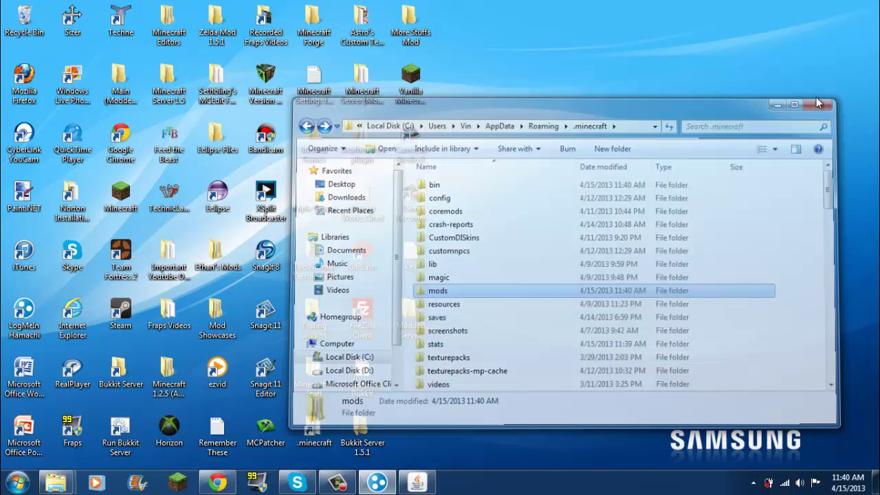
left_click(180, 484)
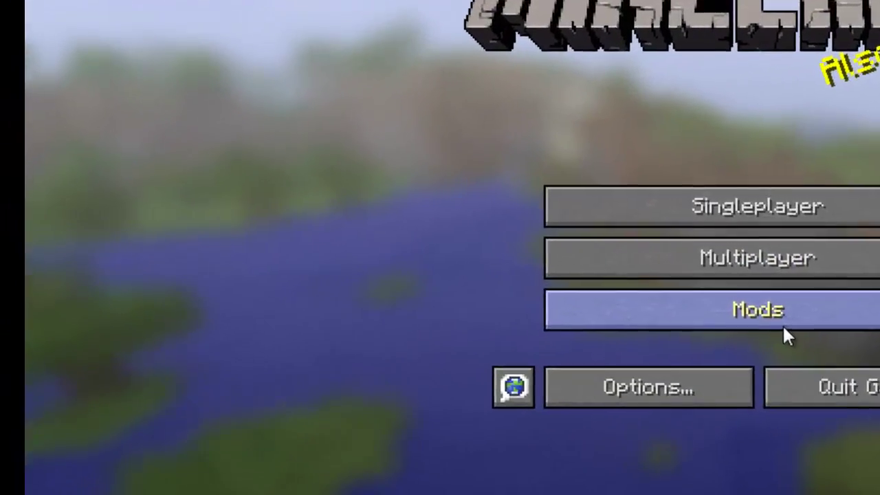
View the Paintball entry in Minecraft's mod list and return to the main menu.
left_click(600, 300)
left_click(197, 429)
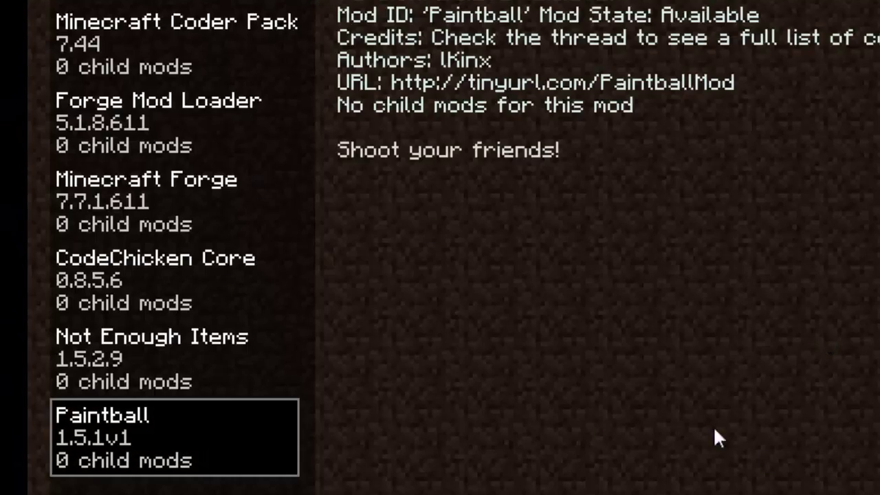
key("Escape")
Find the friendmaps server in the multiplayer server list and join it.
left_click(561, 233)
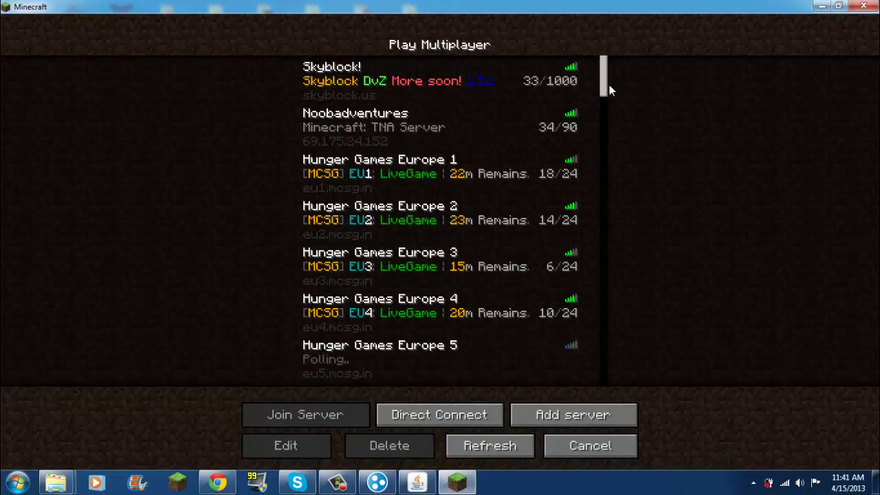
left_click_drag(599, 118, 598, 177)
scroll(485, 169, "down", 14)
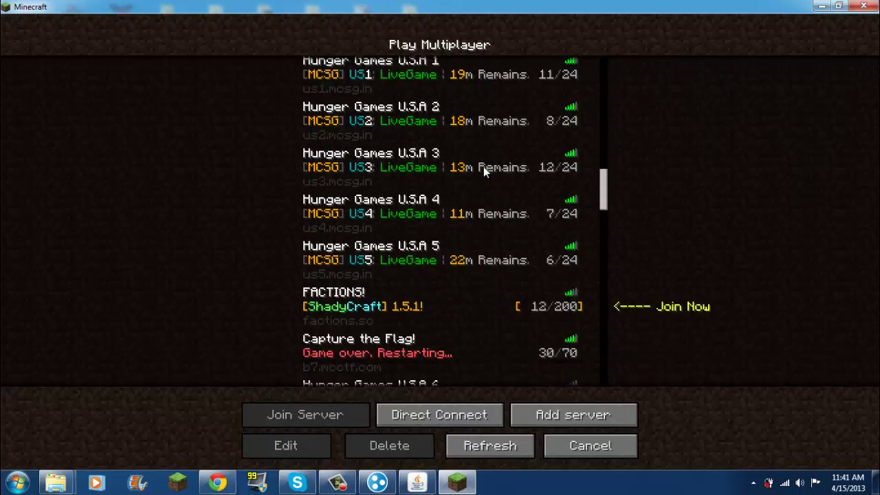
scroll(483, 167, "down", 6)
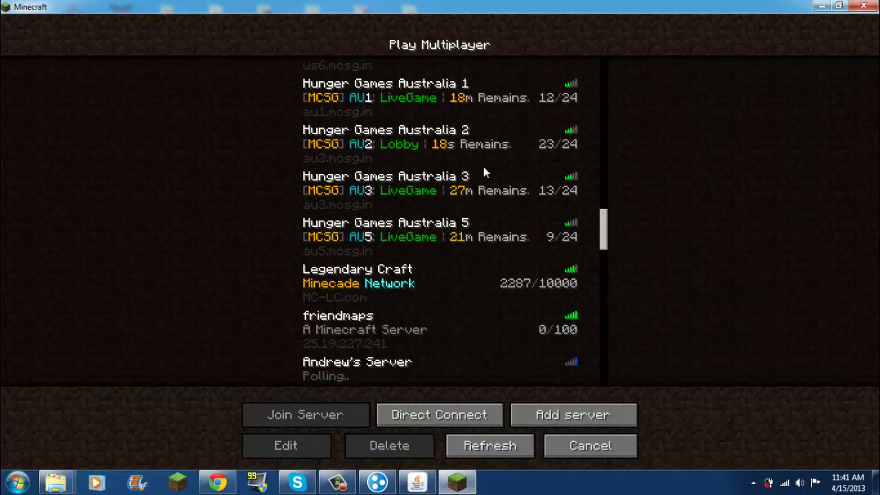
left_click(422, 172)
left_click(310, 423)
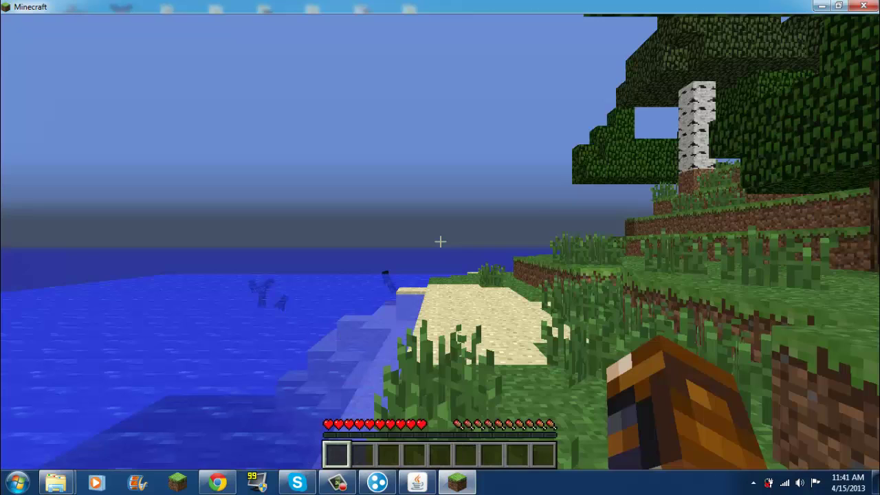
Walk from the shore toward the trees to look around the server world.
key("w")
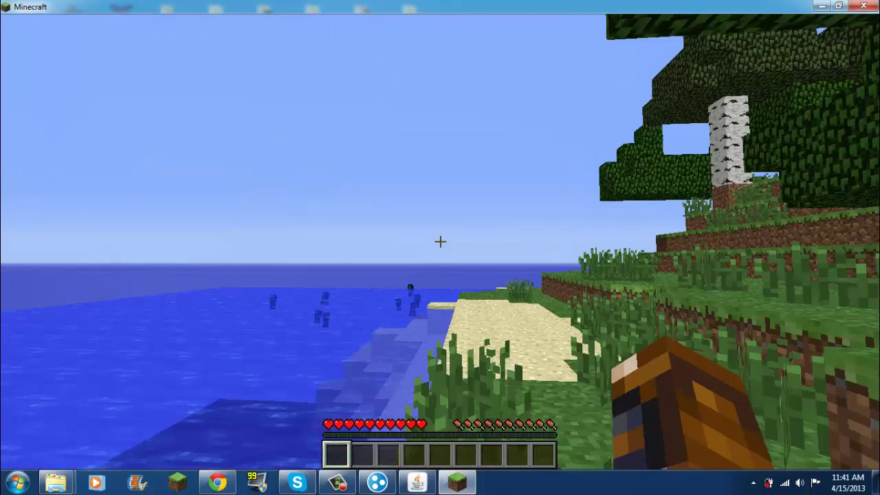
key("w")
key("w")
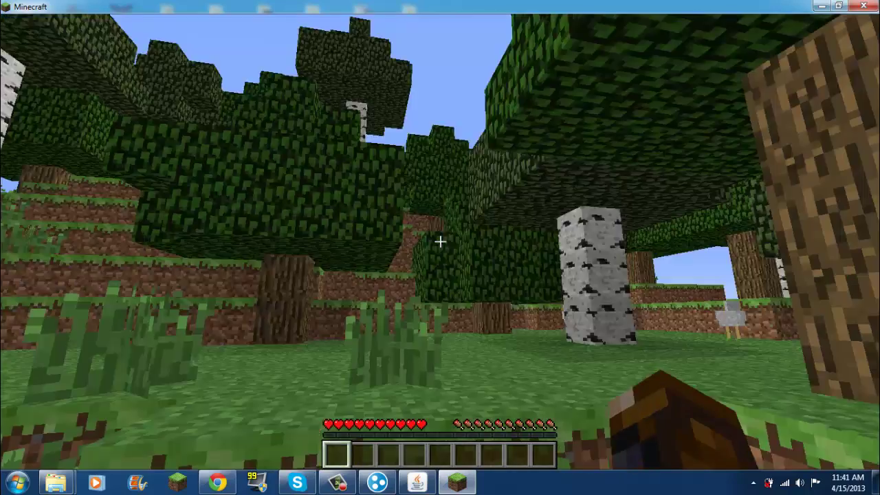
key("w")
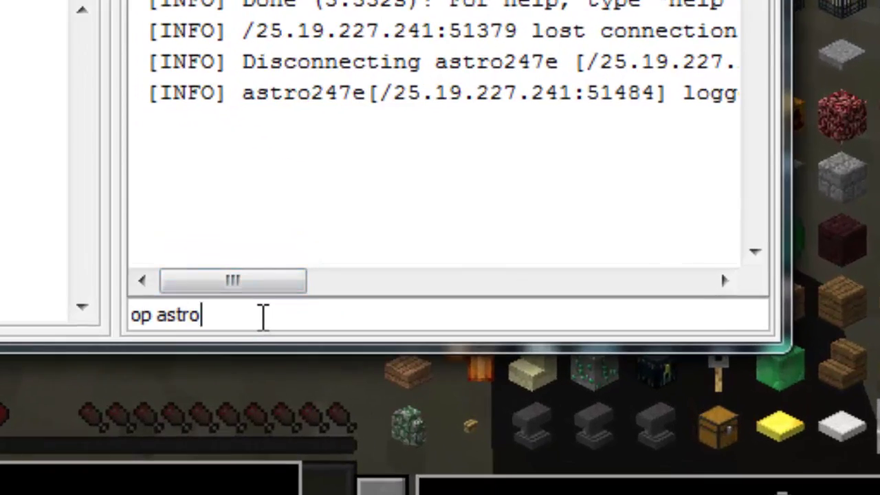
Grant the player operator status with the op command in the server console, then switch the game to creative mode.
key("Return")
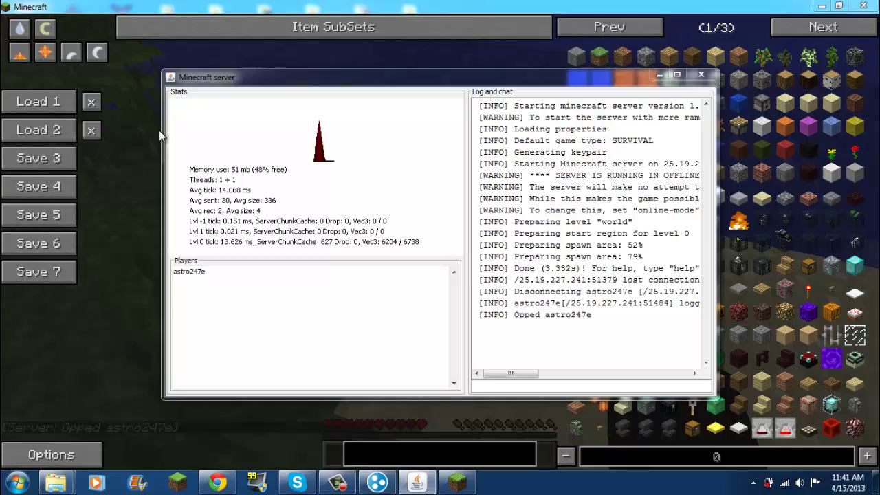
left_click(159, 130)
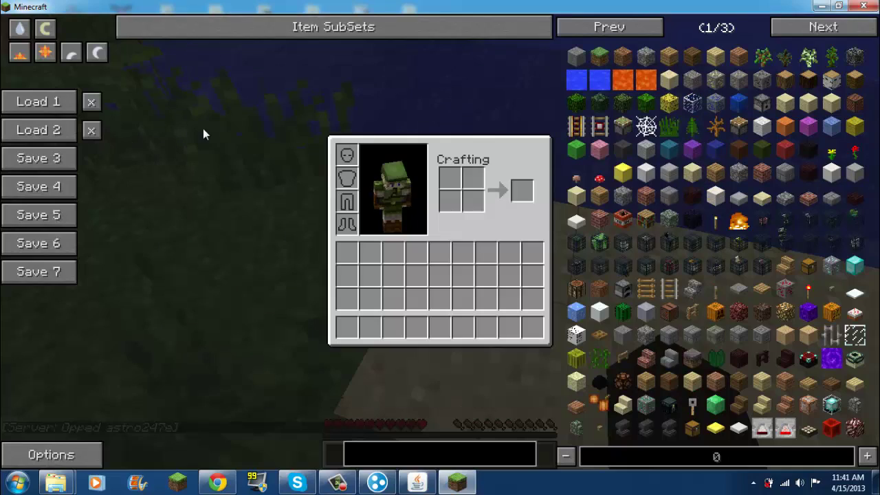
left_click(45, 28)
Open the creative inventory and add the green Paintball chest, helmet, pants and shoes from page 3 of the item list.
key("e")
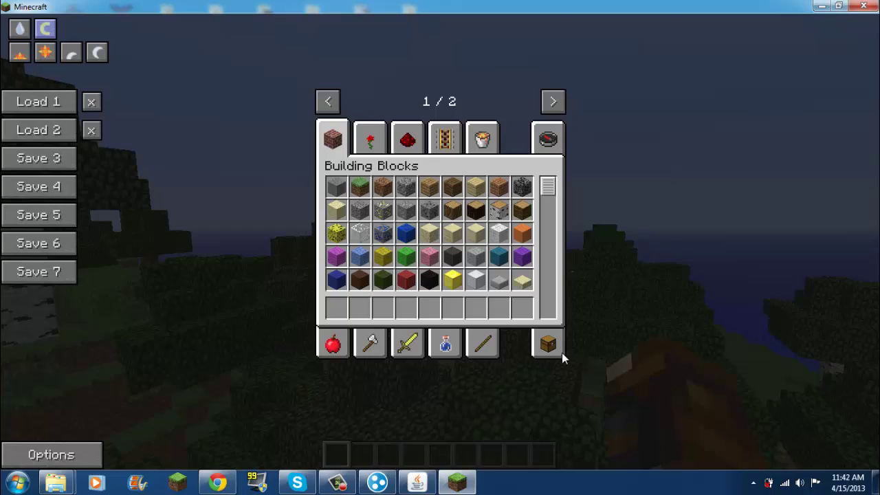
left_click(562, 353)
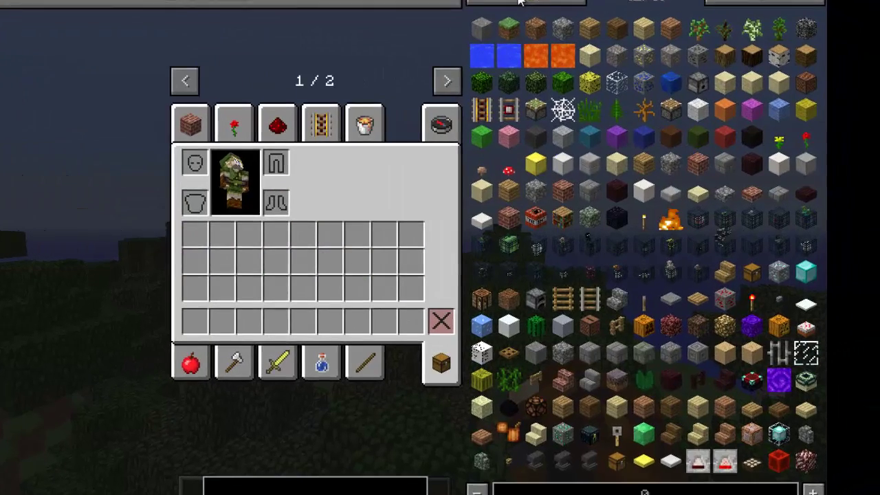
left_click(614, 26)
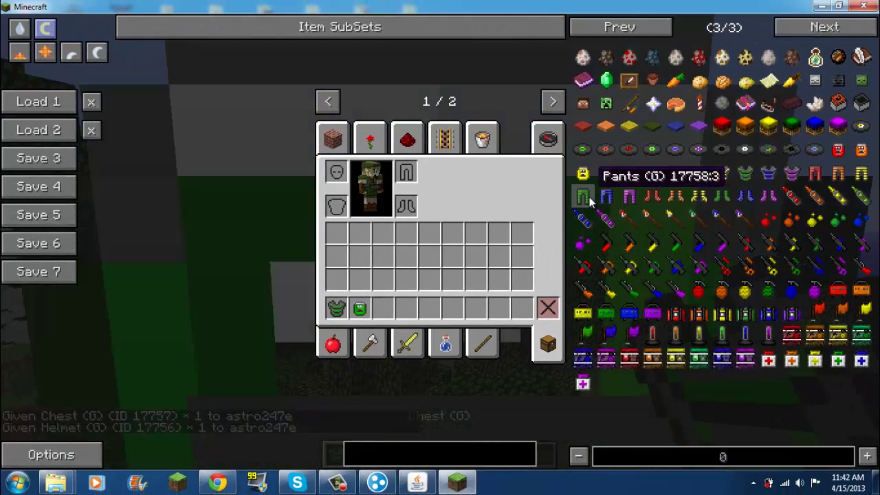
left_click(585, 198)
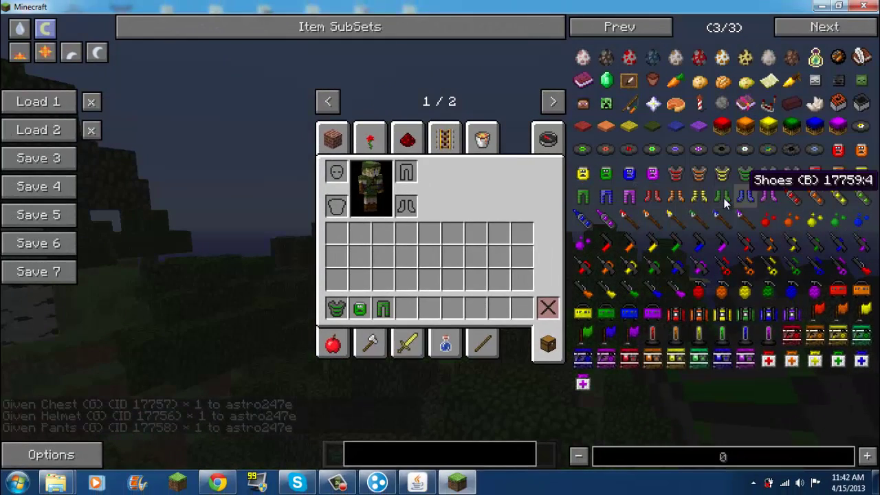
left_click(722, 198)
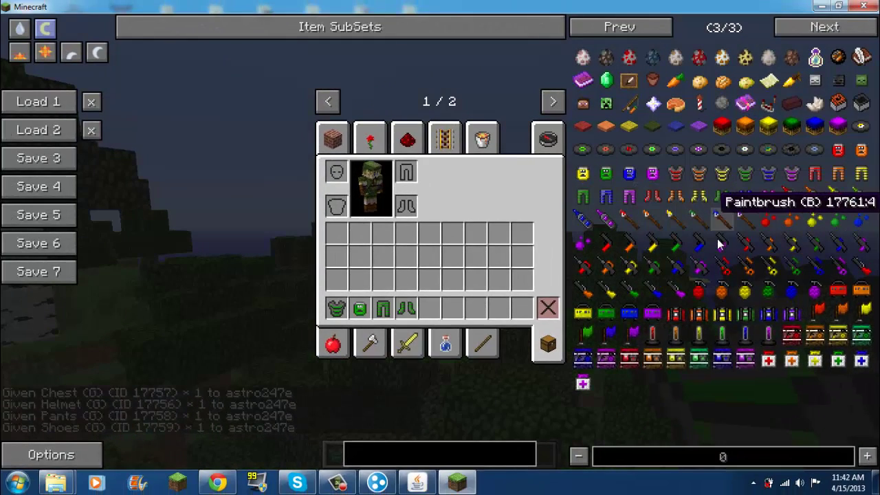
Add the green Paintball pistol, rifle, launcher and grenade to the inventory.
left_click(659, 257)
left_click(654, 263)
left_click(677, 264)
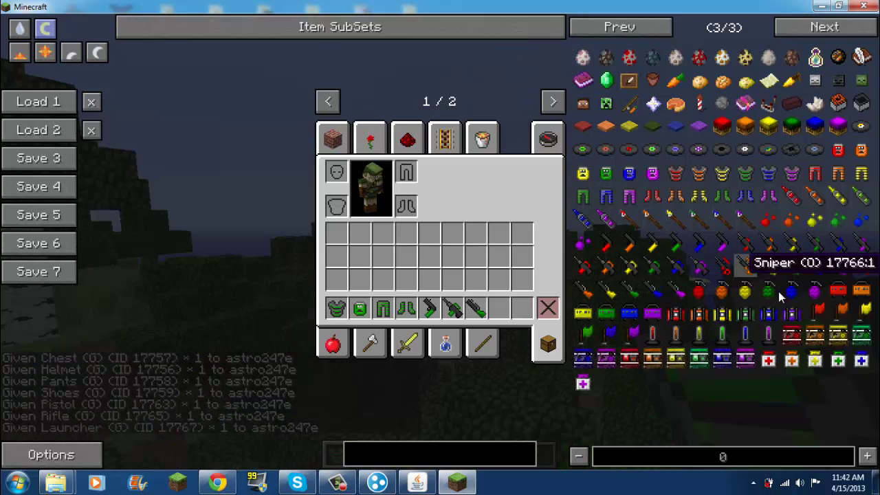
left_click(791, 275)
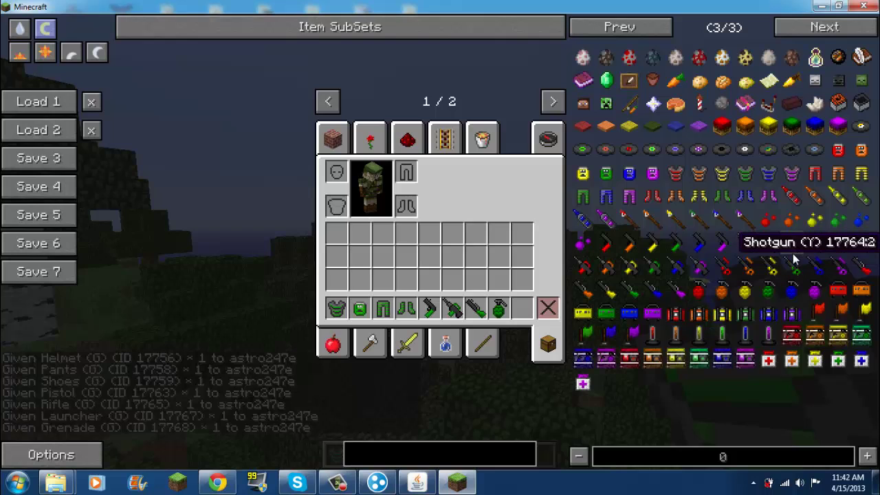
Add the green shotgun and green sniper to the inventory and destroy the mistakenly added yellow shotgun.
left_click(794, 253)
left_click(814, 243)
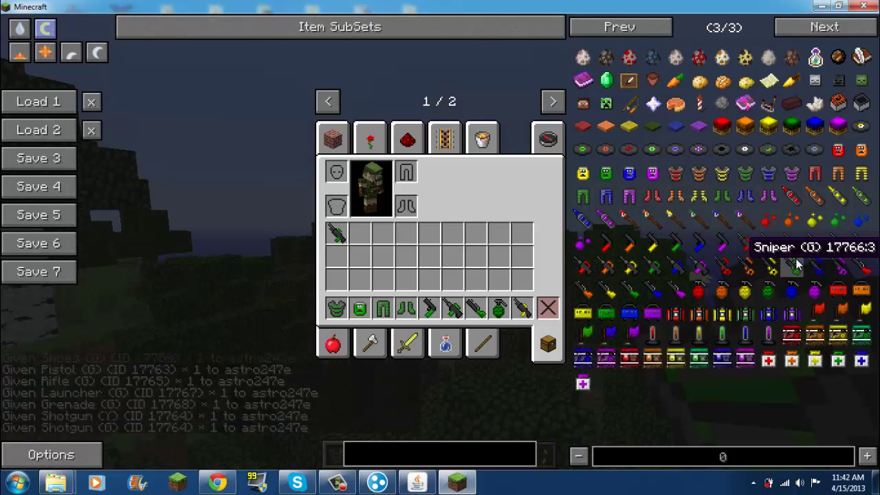
left_click(521, 308)
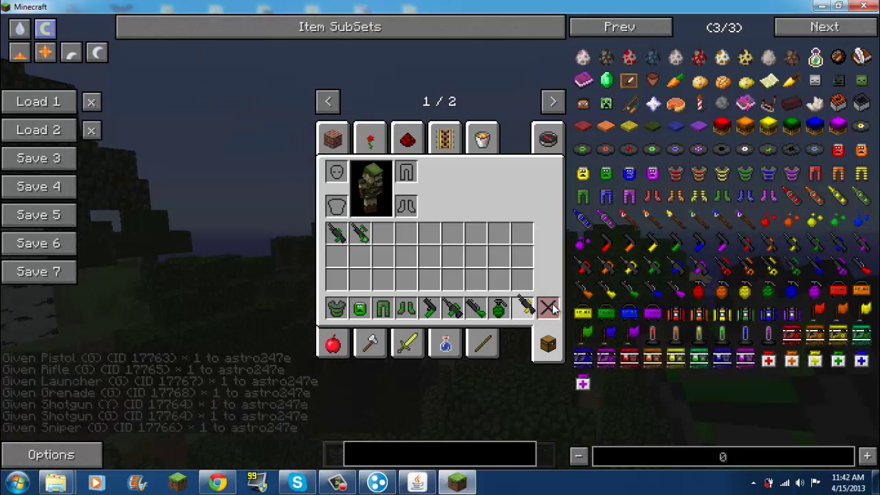
left_click(550, 309)
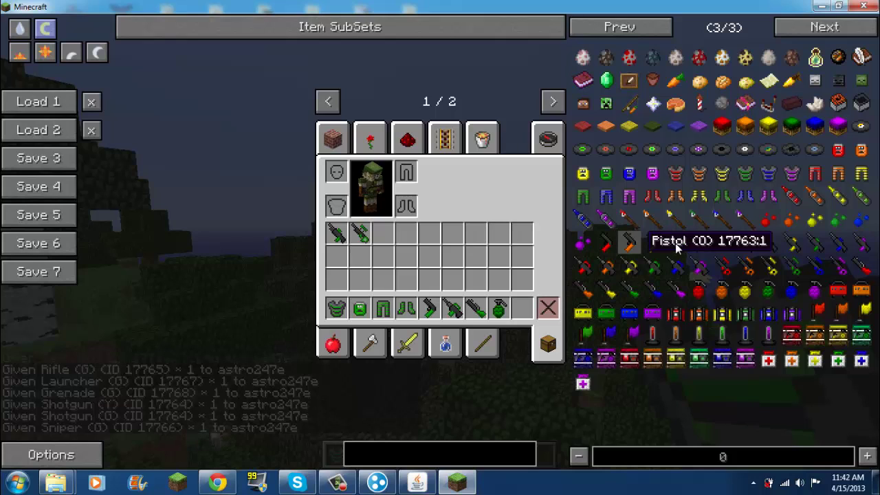
Equip the green Paintball chest, helmet, pants and shoes on the player.
key("e")
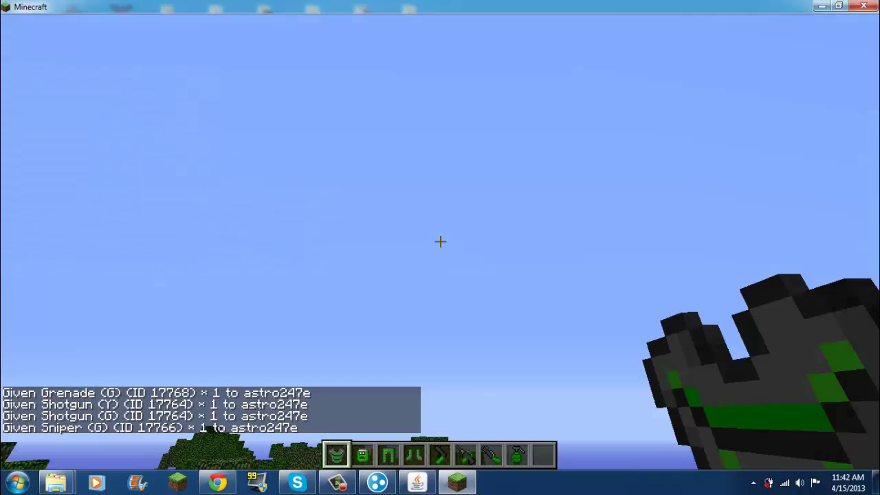
key("e")
key("e")
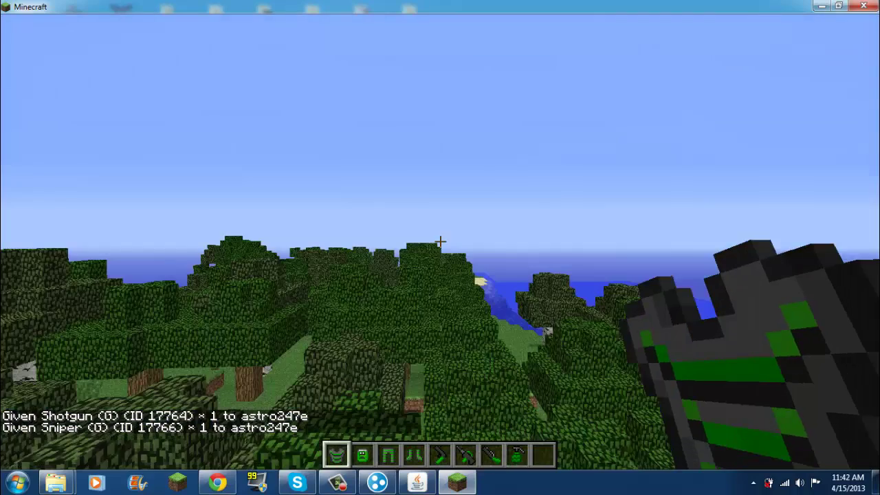
scroll(440, 248, "down", 1)
key("e")
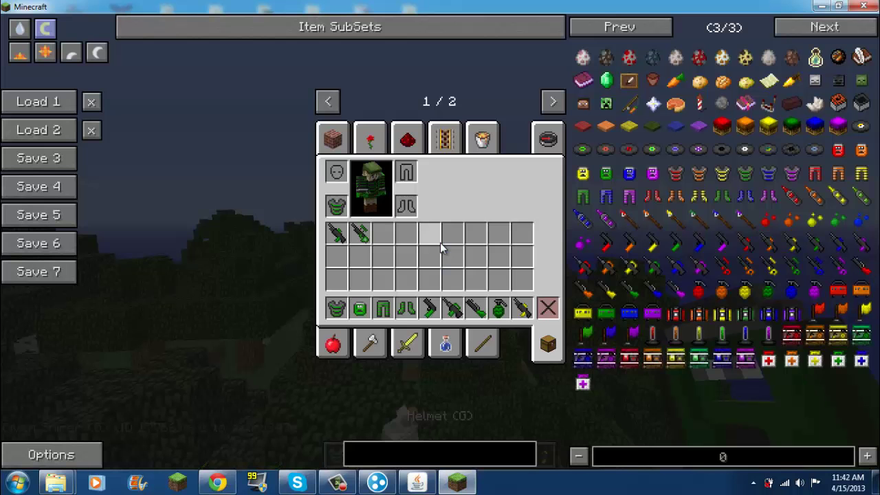
left_click(357, 309, "shift")
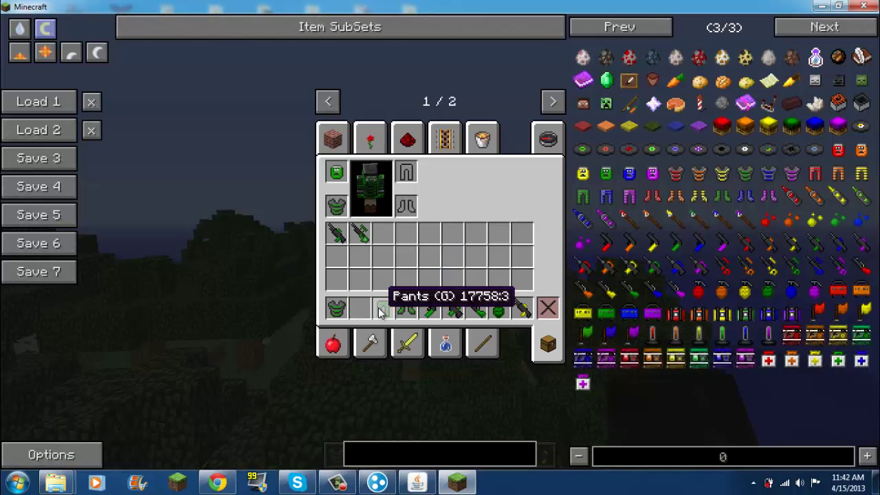
left_click(382, 310, "shift")
left_click(406, 309, "shift")
Destroy the spare green chest armor and the yellow shotgun, and move the green shotgun and green sniper into the hotbar.
left_click(337, 311, "shift")
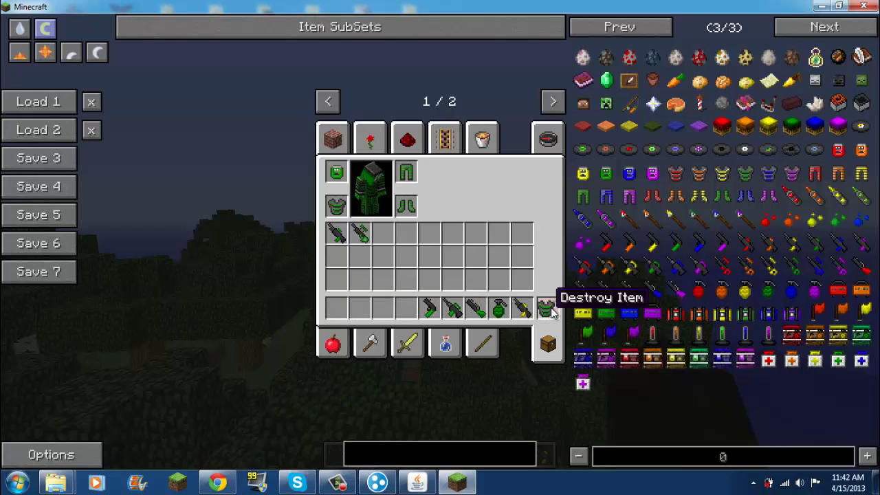
left_click(523, 310)
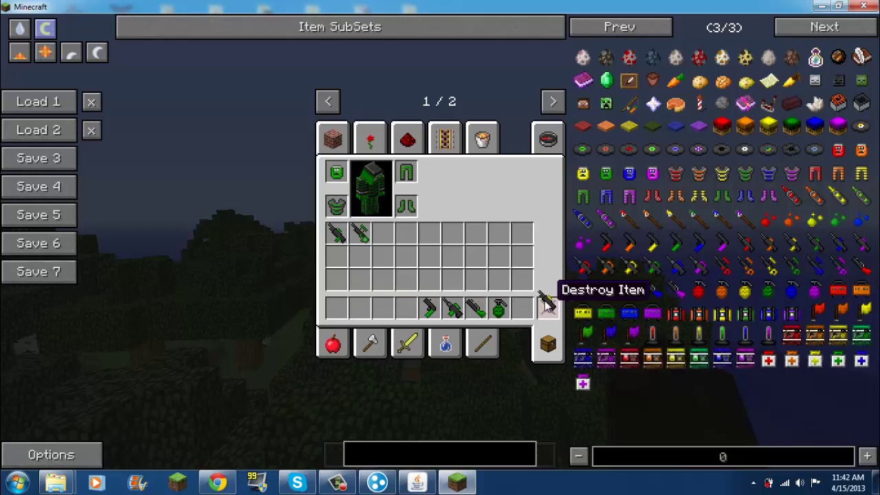
left_click(365, 235)
left_click(359, 234, "shift")
left_click(336, 233, "shift")
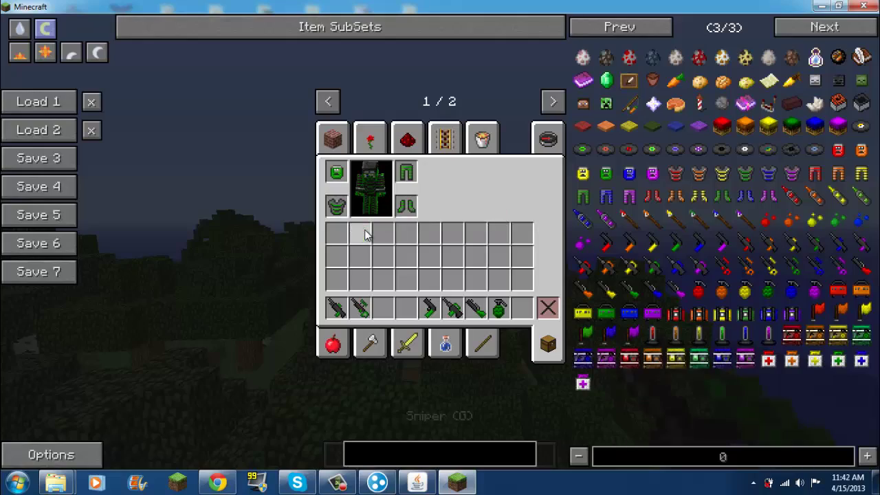
key("e")
key("e")
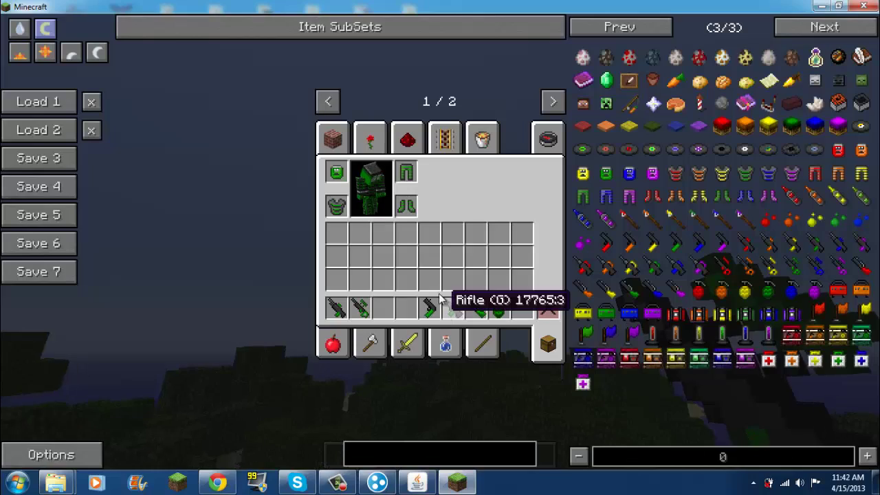
key("e")
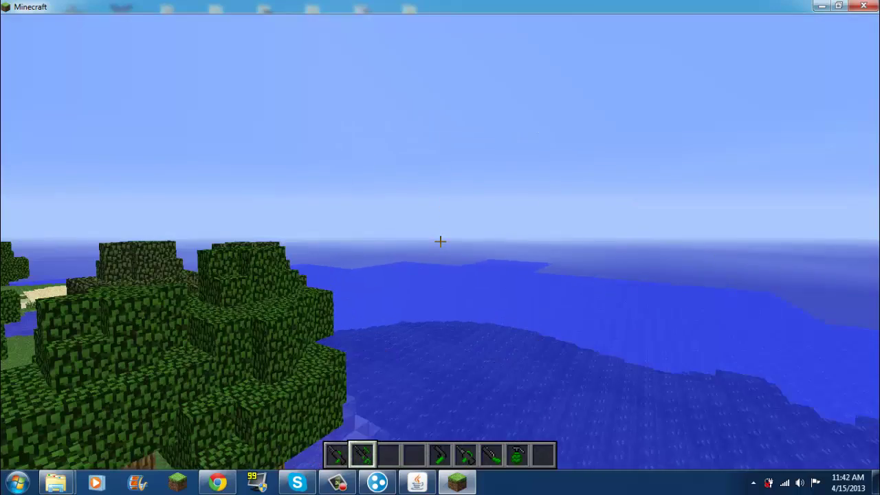
Test the green sniper's scope by aiming out over the water and leaving the zoomed view again.
right_click(440, 241)
right_click(440, 241)
right_click(440, 241)
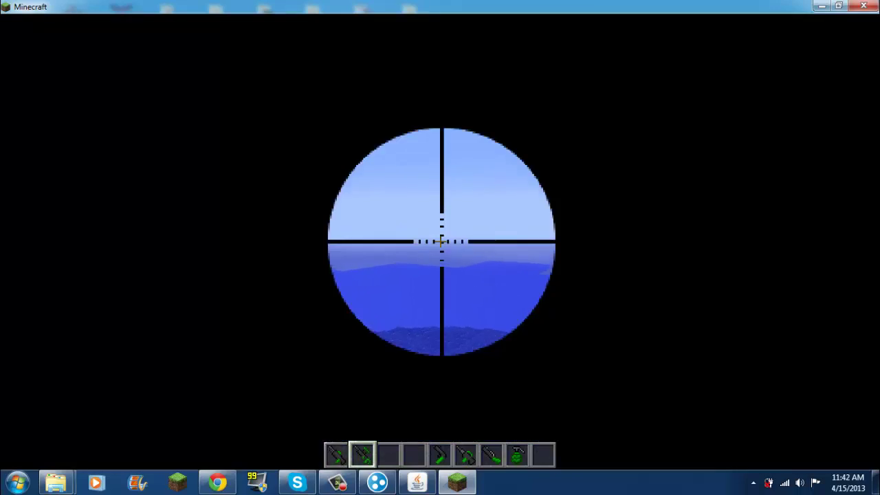
right_click(440, 241)
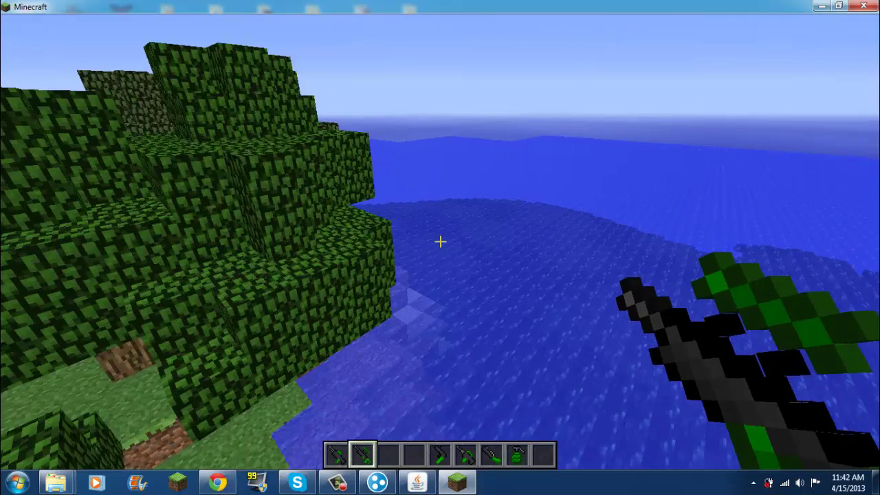
scroll(440, 241, "down", 2)
Add 64 green pellets to the inventory and test-fire the green sniper at a tree trunk by the shore.
key("e")
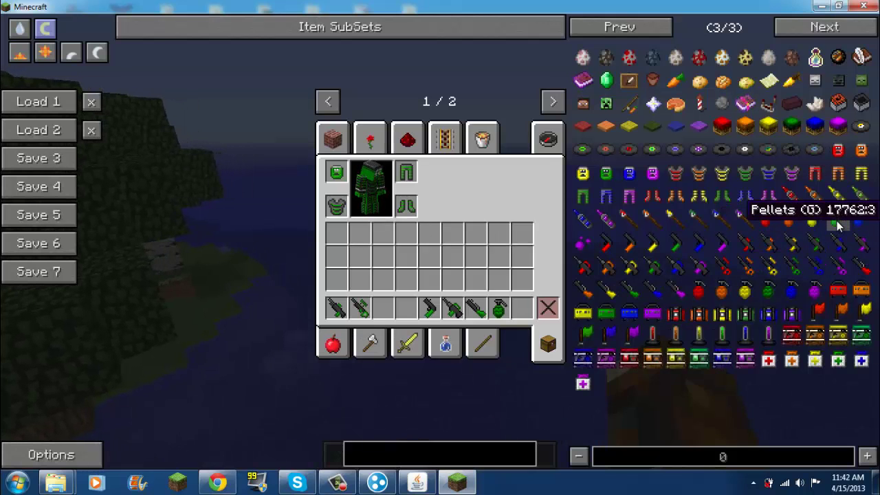
key("e")
key("2")
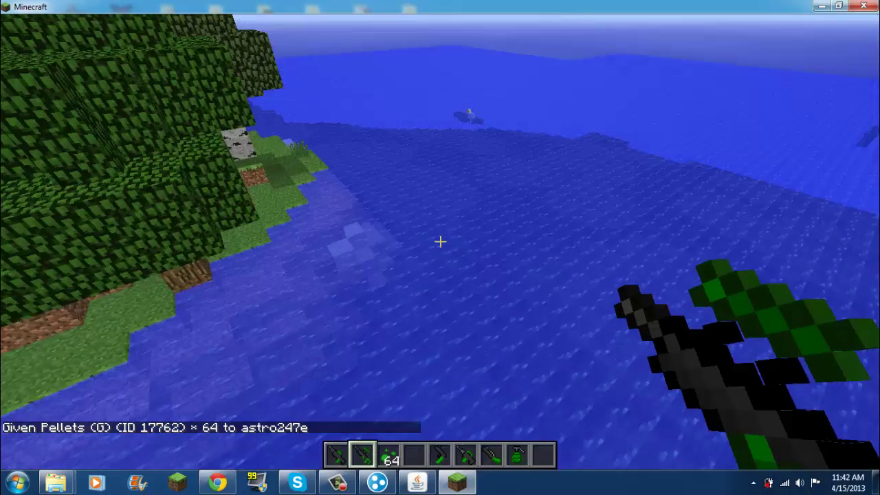
key("w")
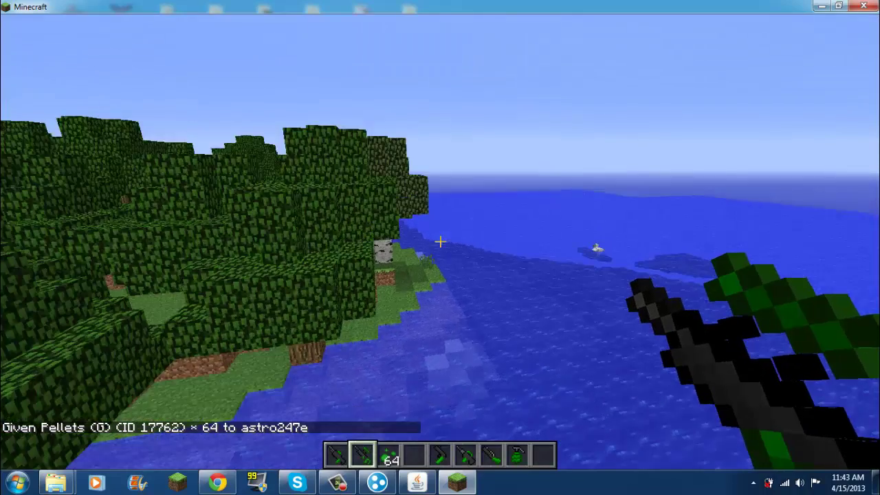
key("w")
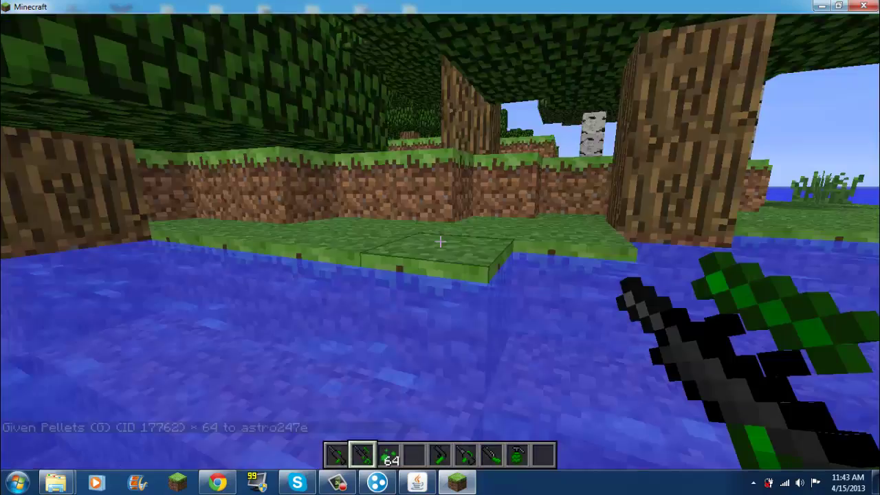
key("w")
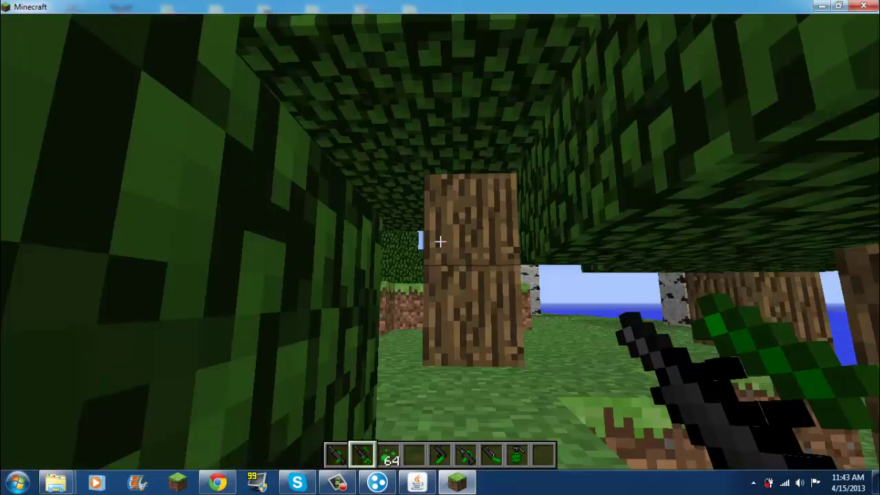
key("w")
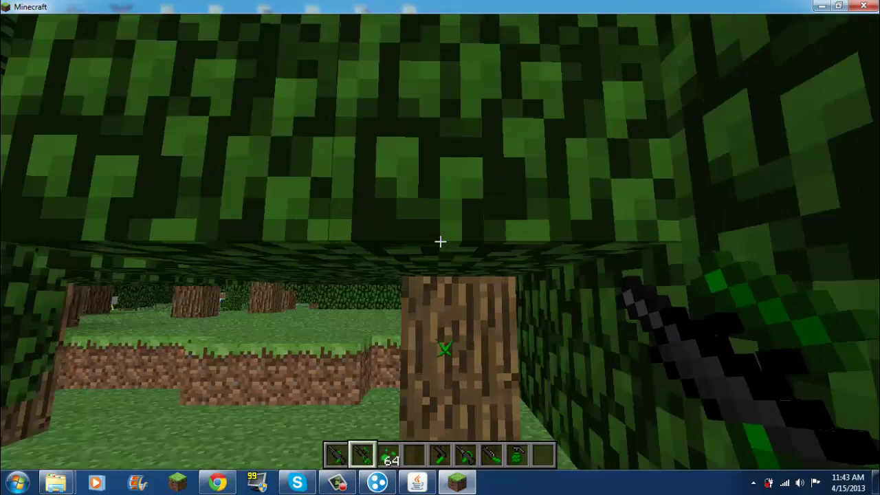
Add a red Insta-Base to the inventory and place it on the grass beside the water.
key("e")
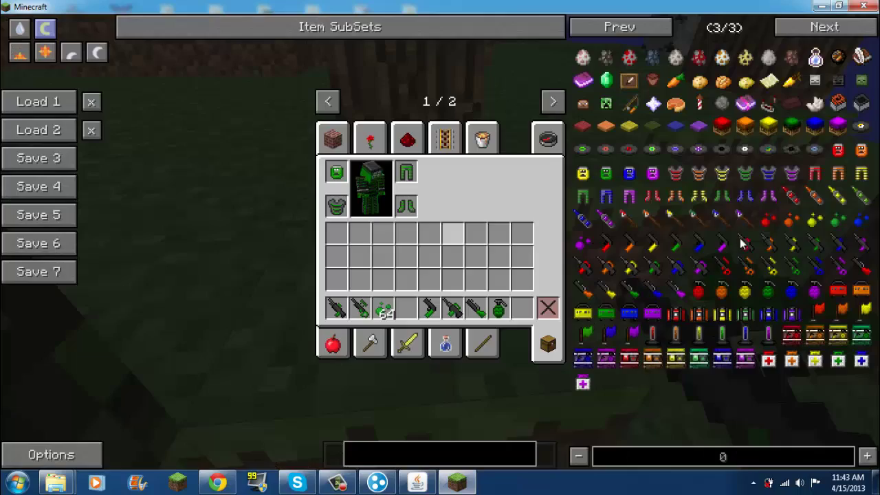
left_click(715, 132)
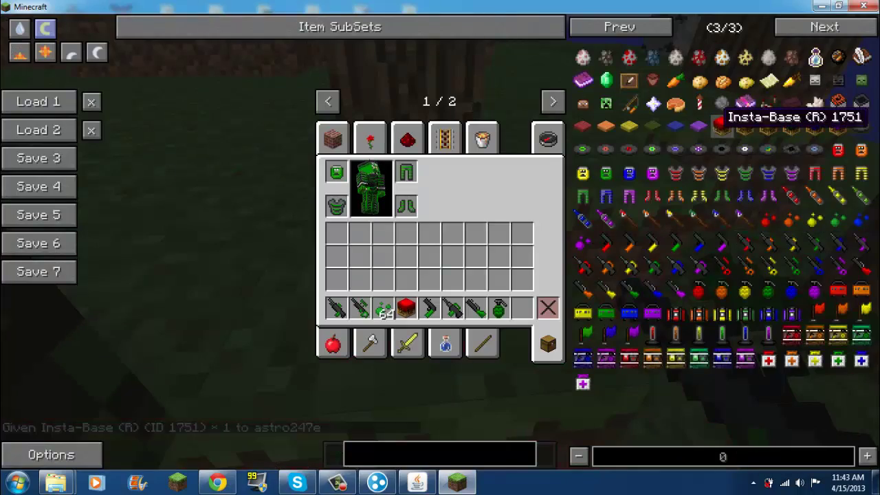
key("e")
key("5")
key("4")
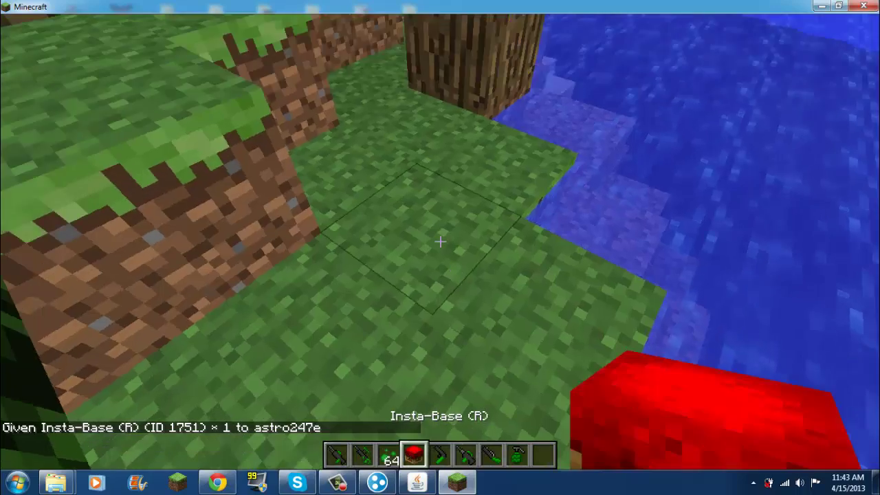
right_click(440, 241)
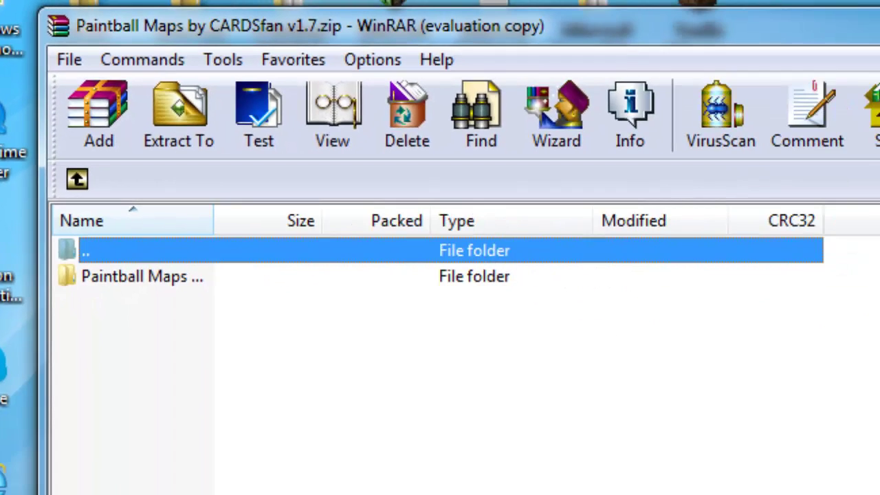
Extract the maps folder from Paintball Maps by CARDSfan v1.7.zip to the desktop and close WinRAR.
left_click(668, 276)
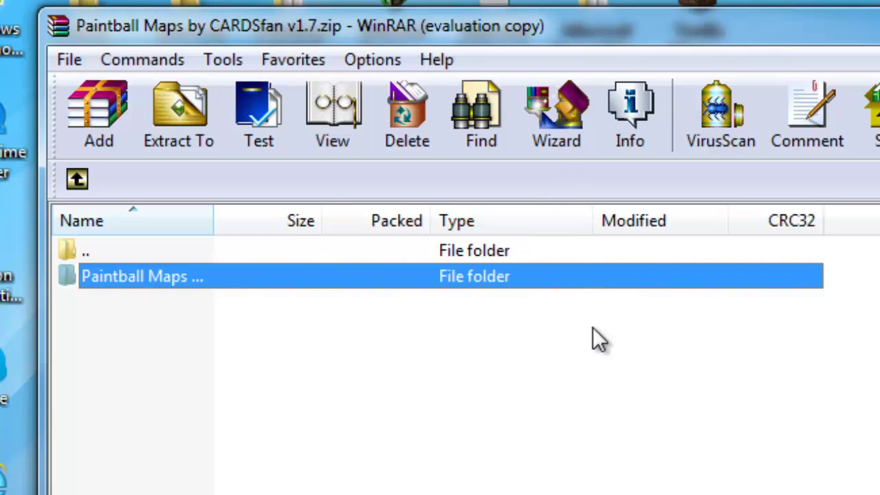
left_click(825, 306)
left_click(614, 276)
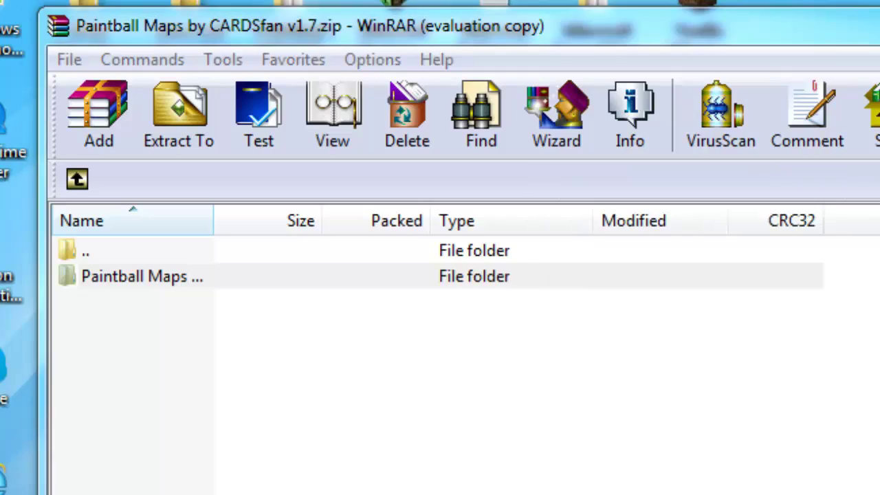
key("alt+F4")
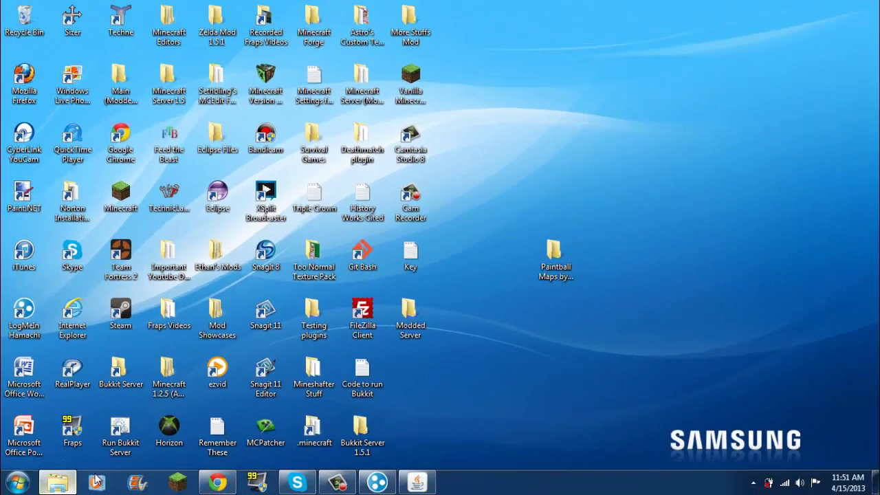
Bring up the Modded Server folder and move the Paintball Maps by CARDSfan v1.7 folder from the desktop into it.
left_click(58, 483)
left_click_drag(691, 86, 373, 91)
left_click(575, 267)
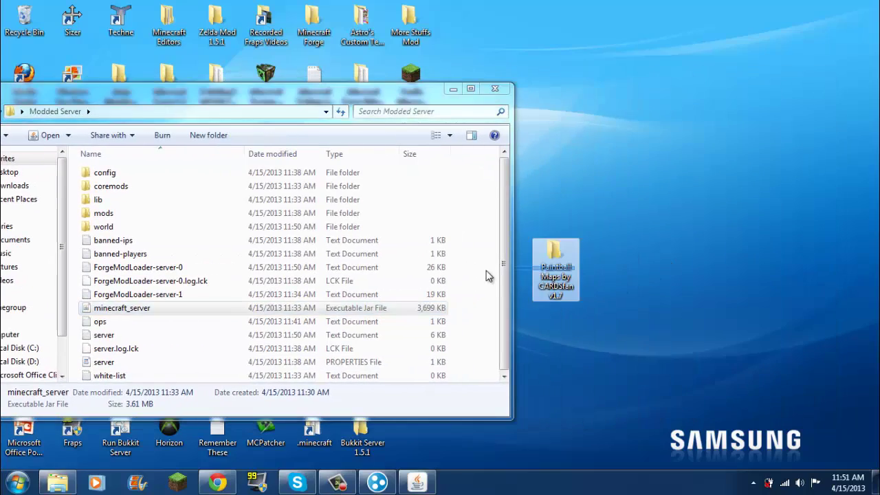
mouse_move(573, 267)
left_mouse_down()
mouse_move(453, 286)
mouse_move(77, 310)
mouse_move(108, 334)
left_mouse_up()
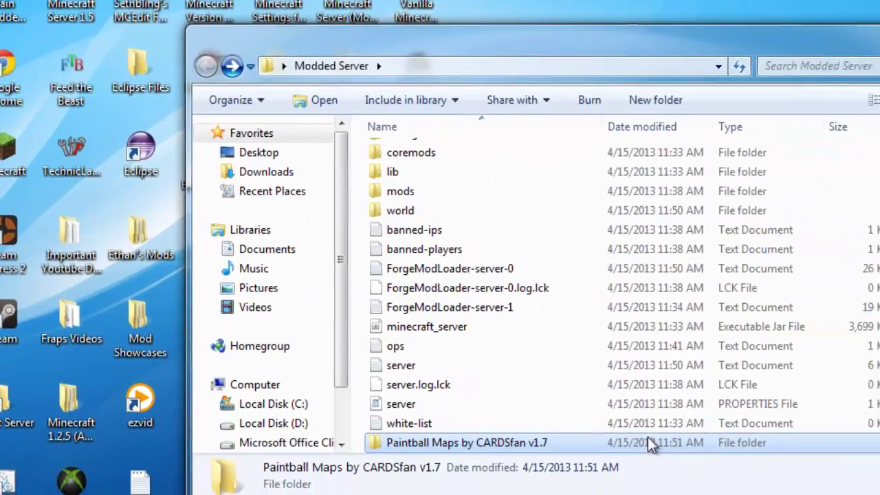
Rename the Paintball Maps by CARDSfan v1.7 folder in Modded Server as paintball.
right_click(820, 458)
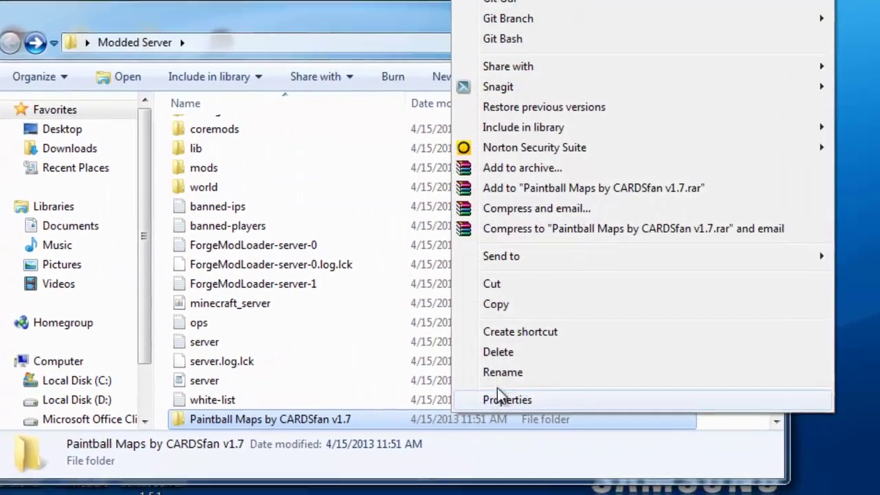
left_click(474, 369)
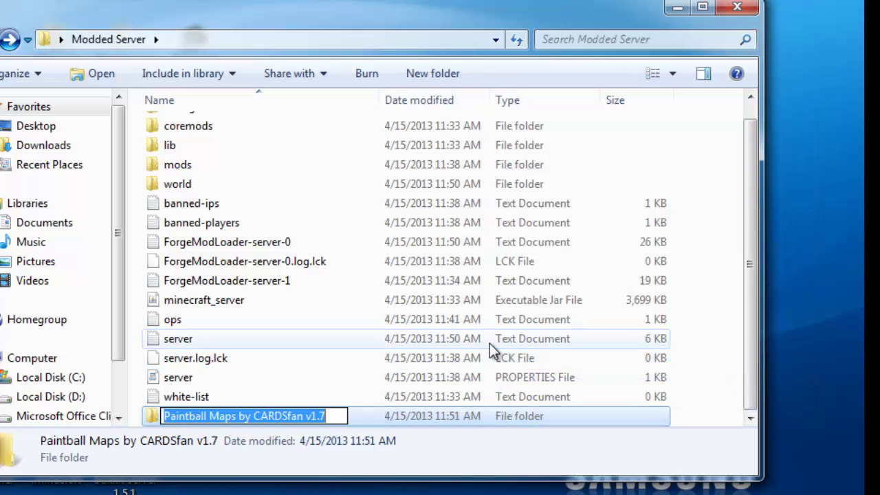
type("paintball")
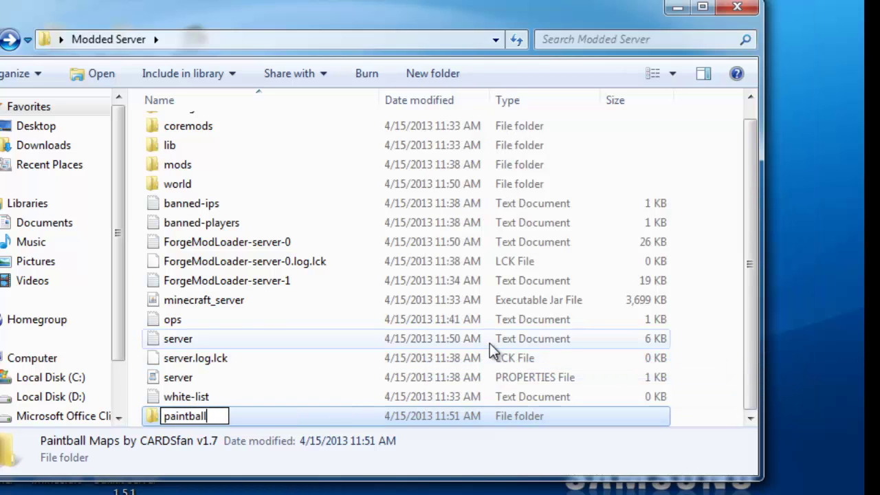
key("Return")
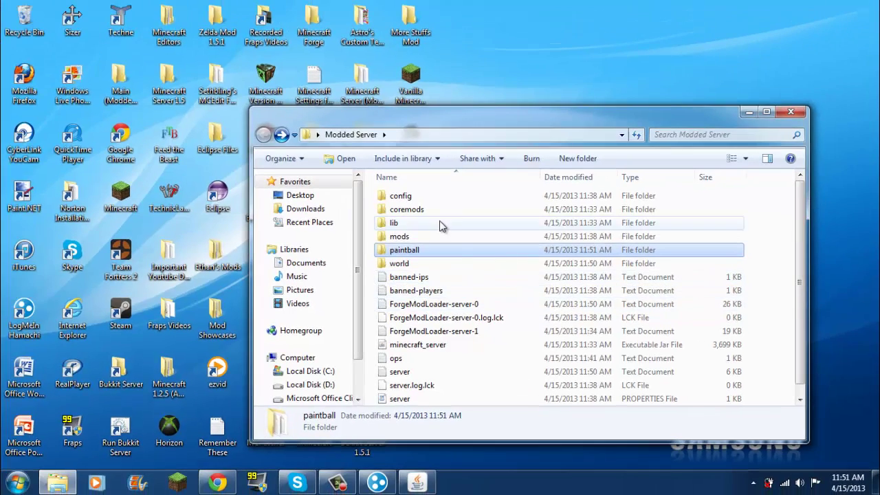
Shut down the running server and edit the server properties file, setting level-name to paintball and replacing the motd text.
scroll(472, 372, "down", 1)
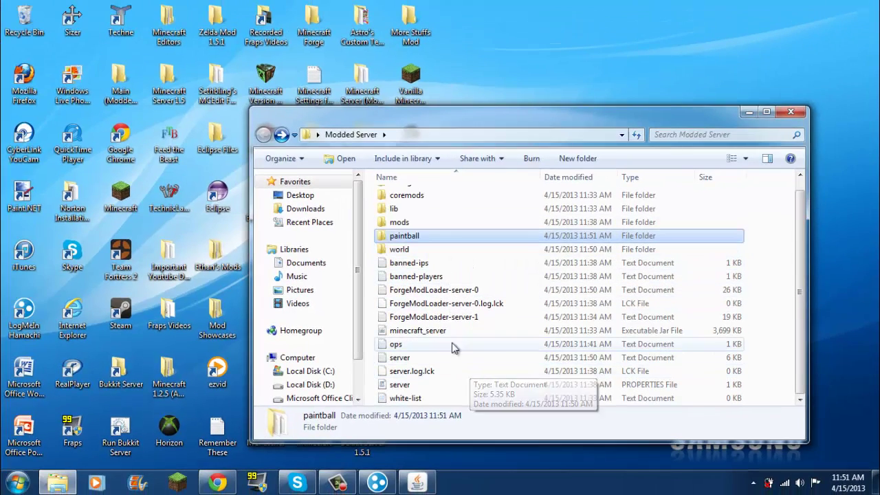
double_click(443, 386)
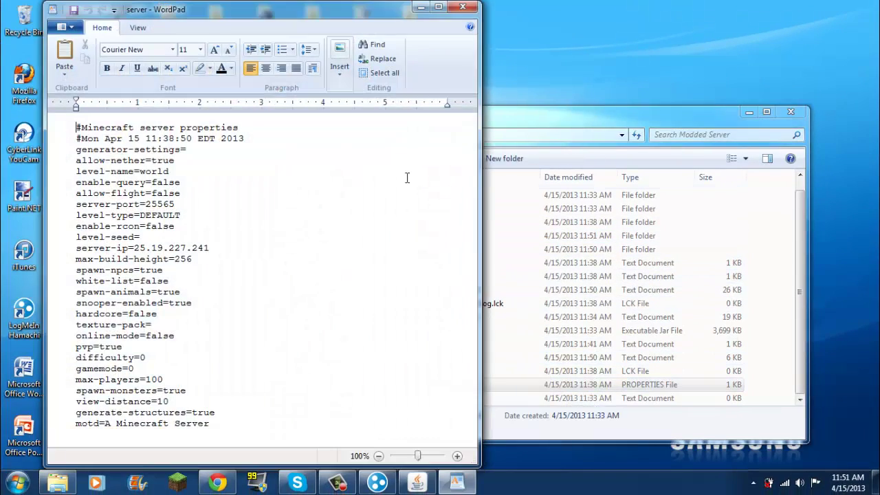
left_click(418, 481)
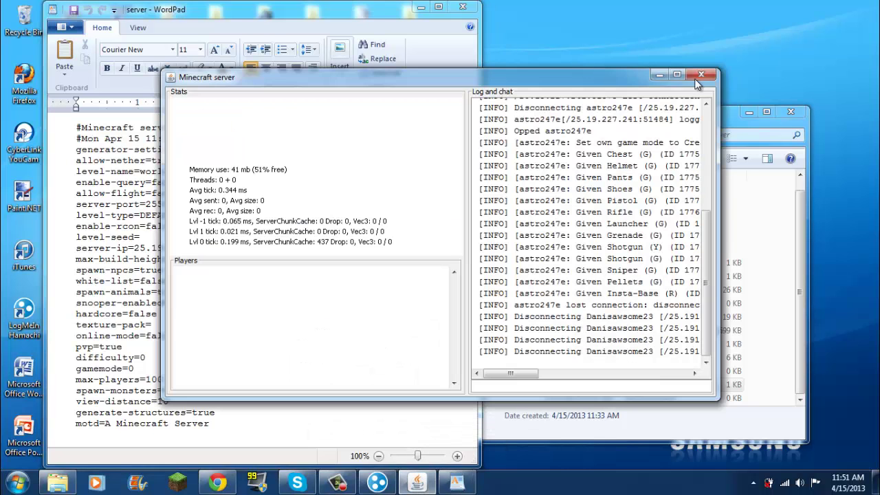
left_click(701, 76)
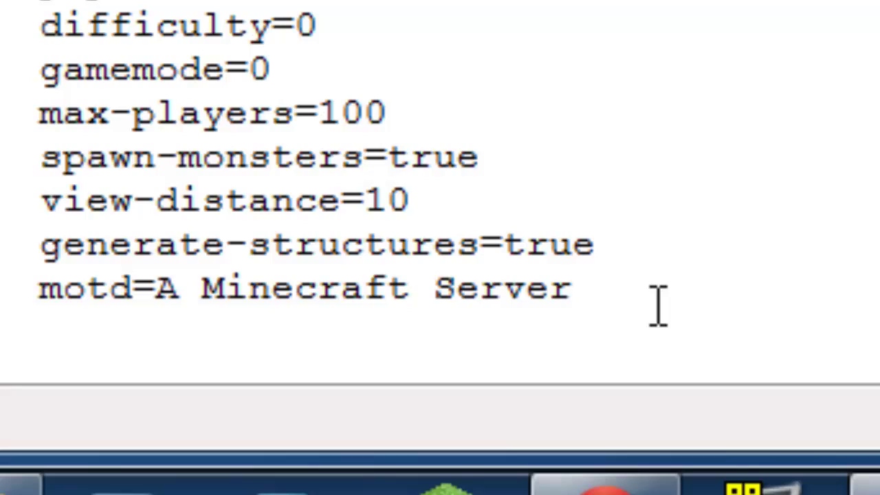
left_click_drag(658, 309, 172, 278)
type("B")
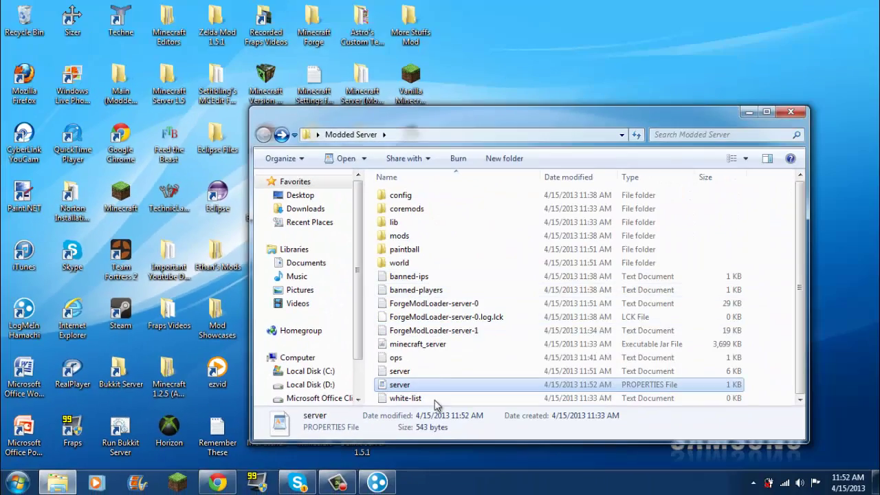
Start minecraft_server again, log in to the Minecraft client, and check the server log before minimizing its window.
left_click(431, 346)
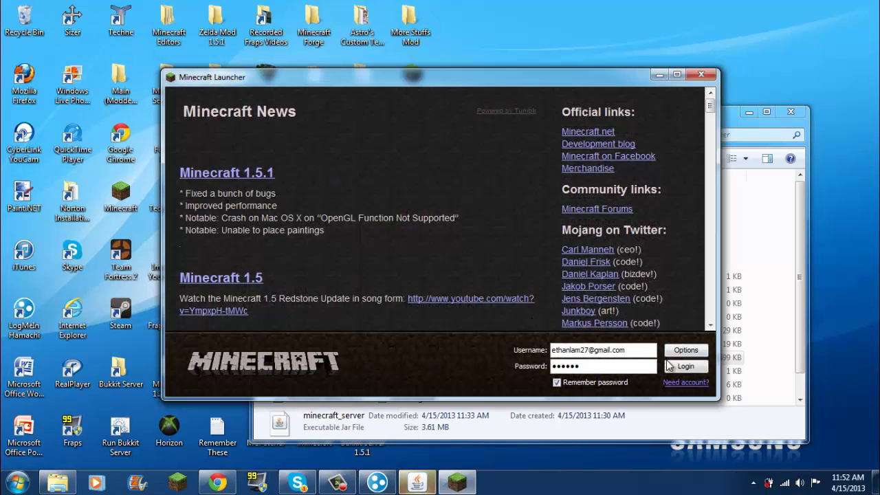
left_click(681, 367)
left_click(751, 112)
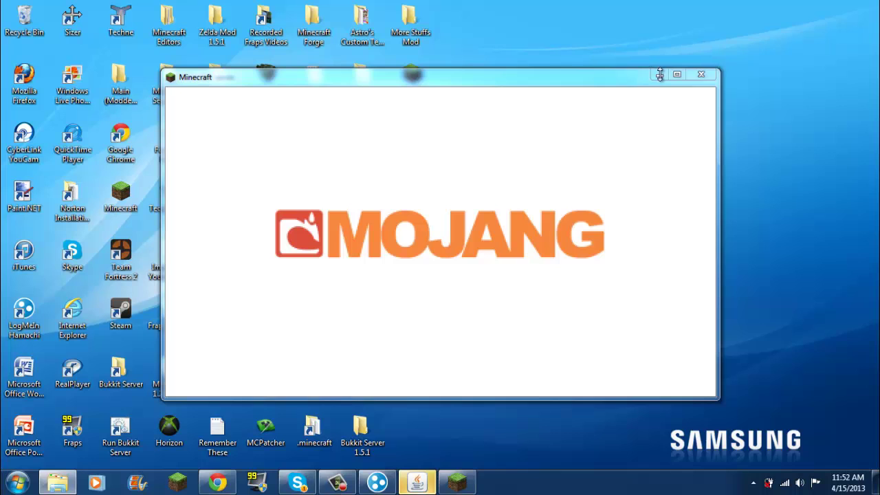
left_click(416, 482)
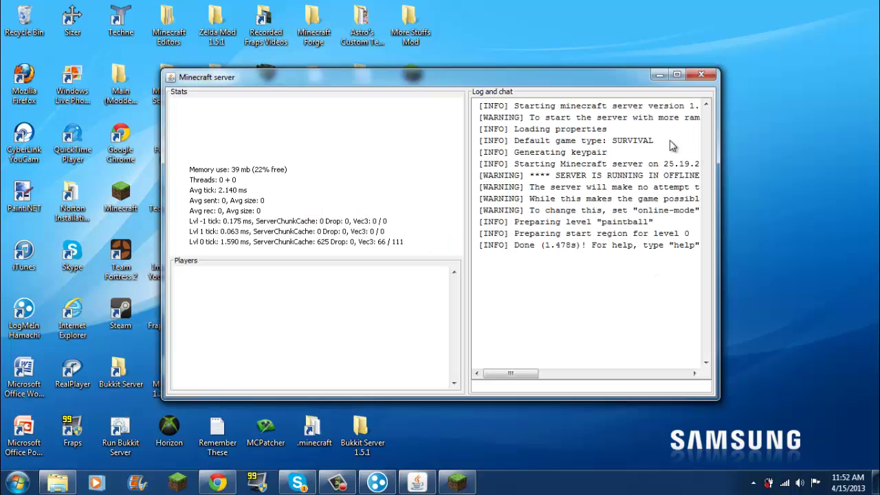
left_click(658, 75)
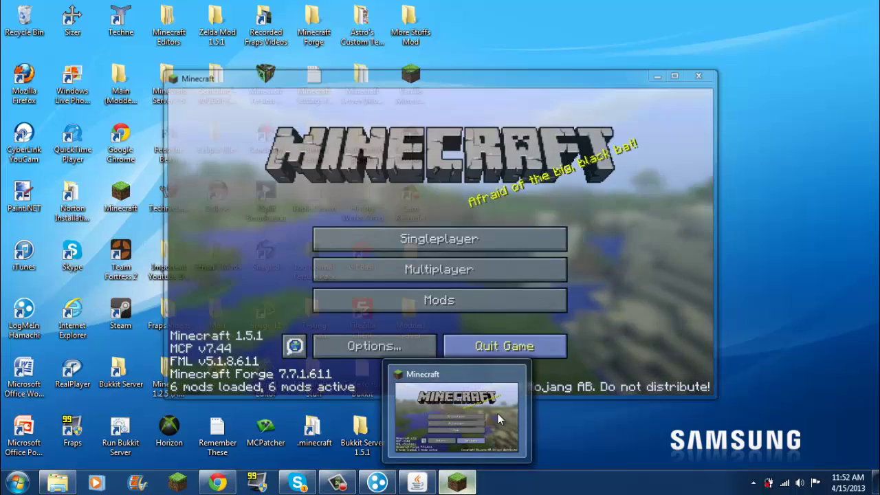
Bring the Minecraft client window to the front and maximize it.
left_click(457, 481)
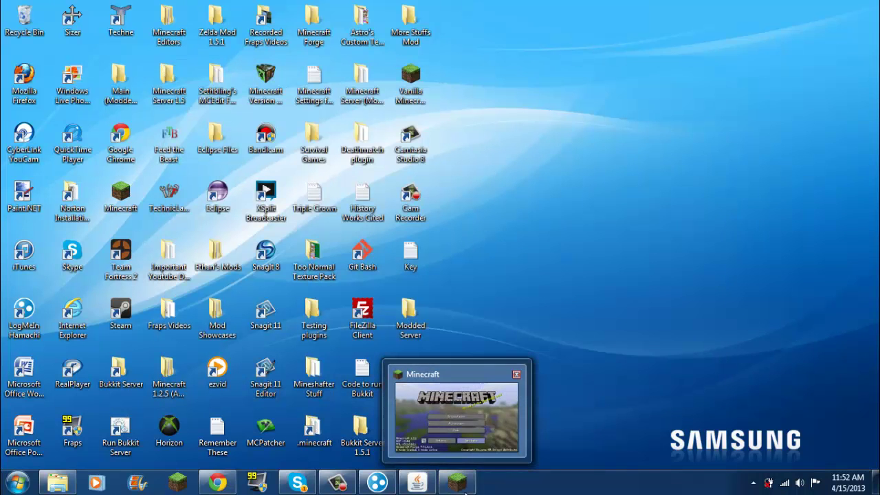
left_click(454, 483)
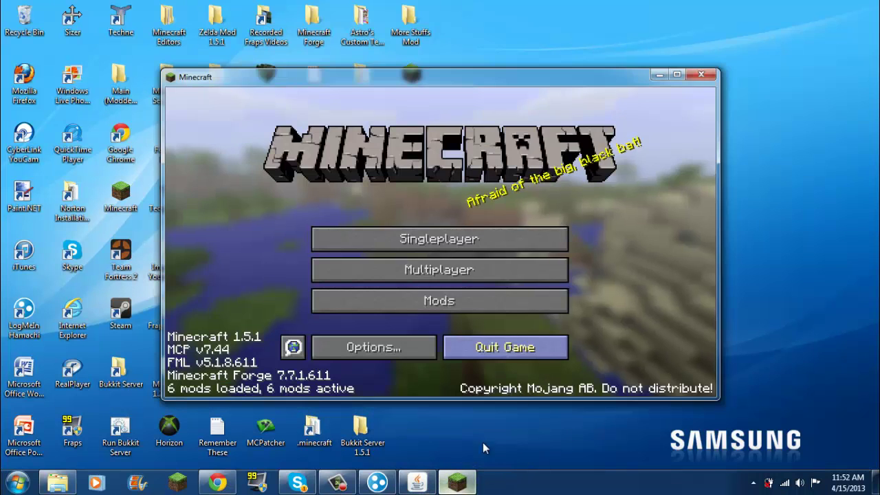
left_click(677, 69)
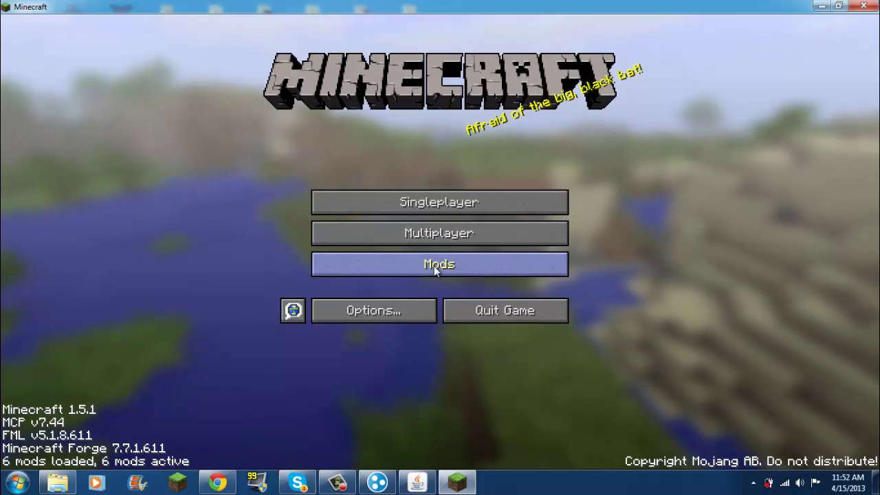
Find the friendmaps server in the multiplayer server list and join it.
left_click(439, 233)
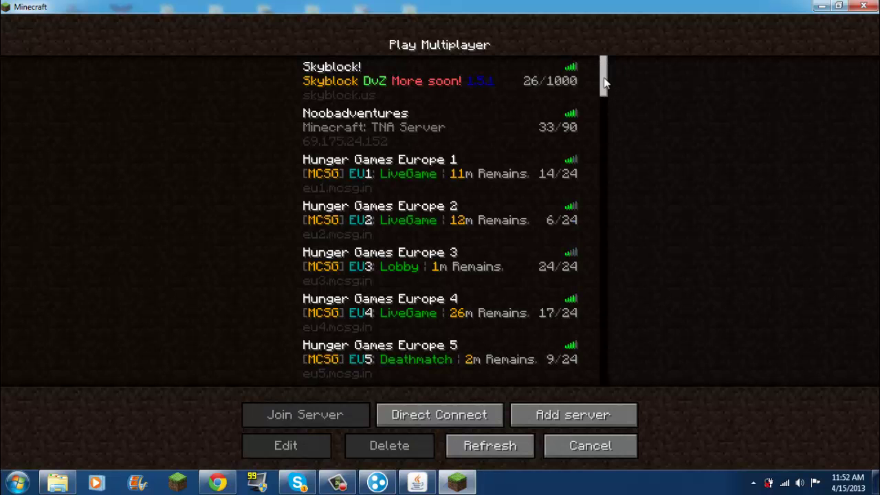
left_click_drag(602, 77, 600, 236)
scroll(438, 220, "down", 3)
left_click(386, 264)
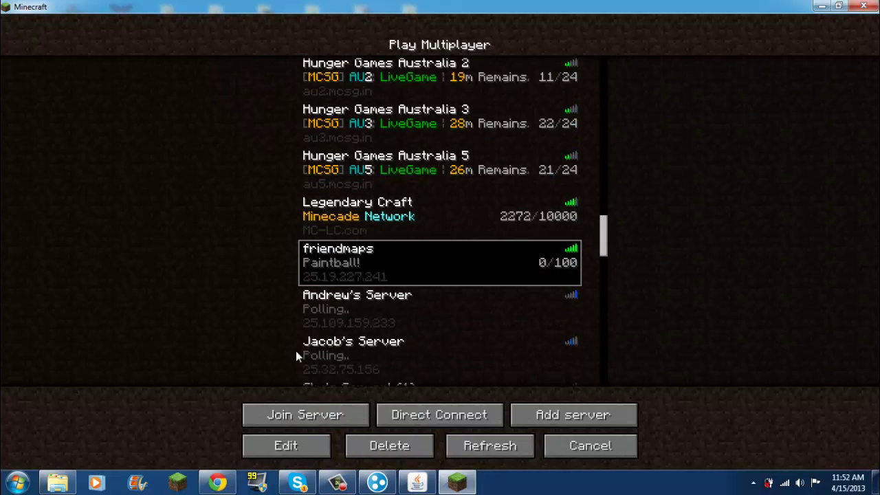
left_click(275, 414)
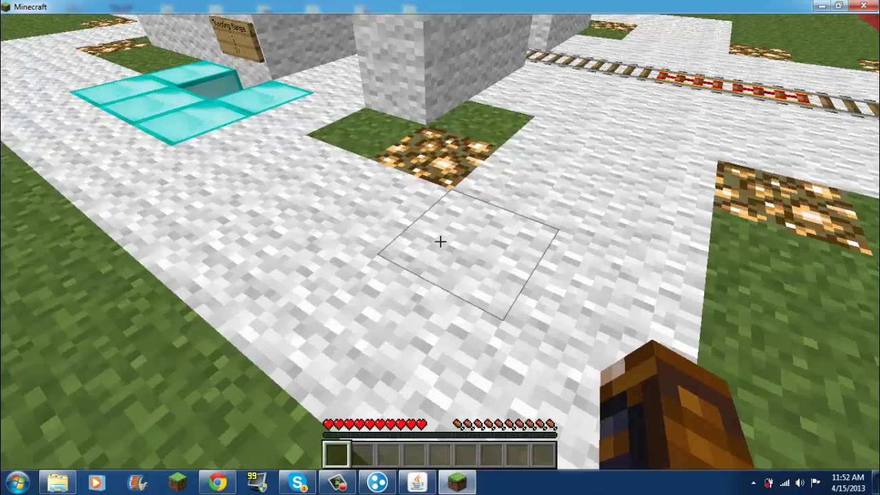
Switch the player to creative mode through the inventory overlay and return to the game.
key("e")
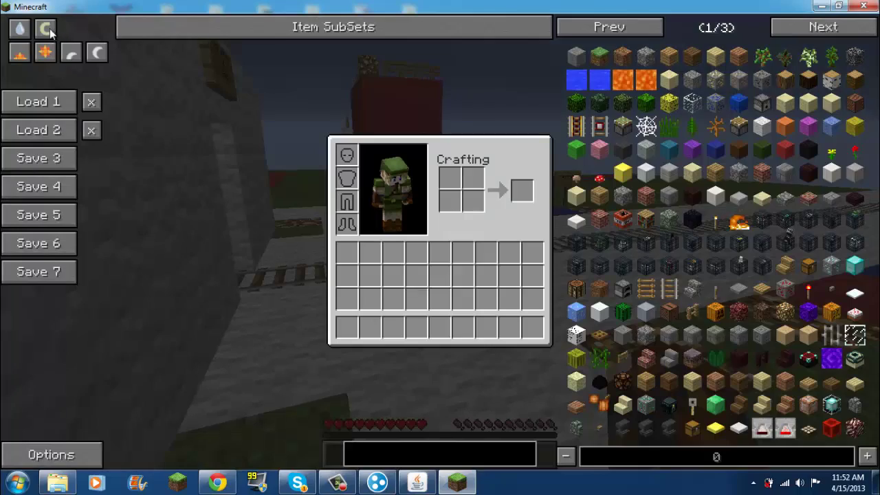
left_click(45, 27)
key("e")
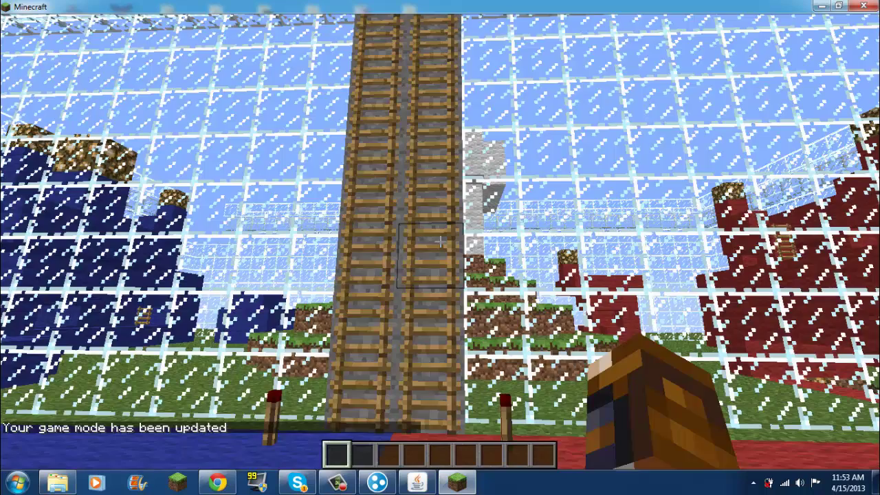
Give the player one green paintball grenade, Grenade (G), from the item list and return to the game.
key("e")
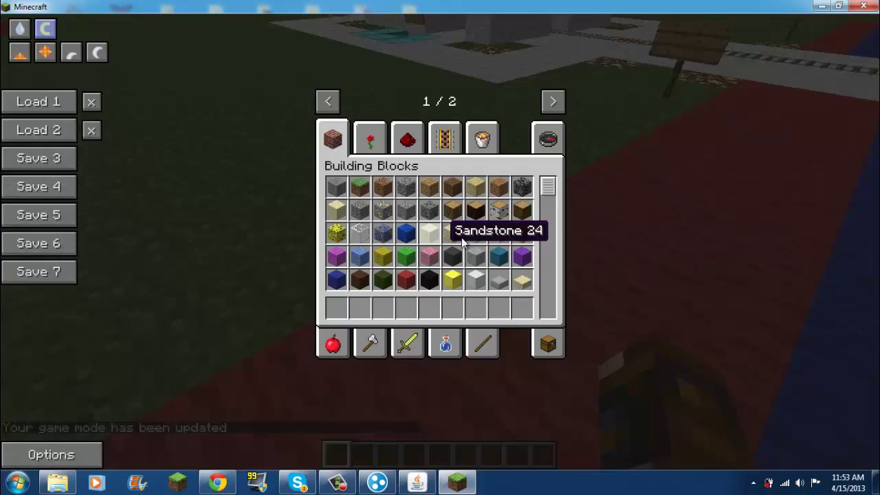
left_click(551, 346)
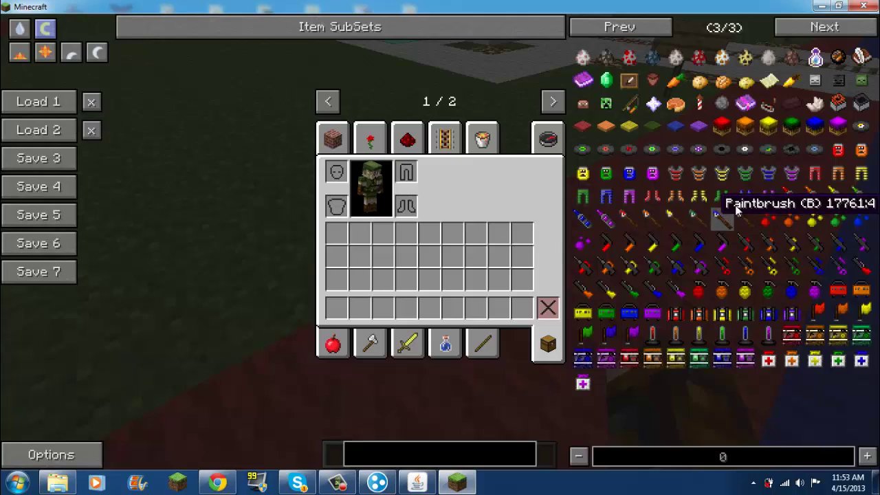
left_click(769, 293)
key("e")
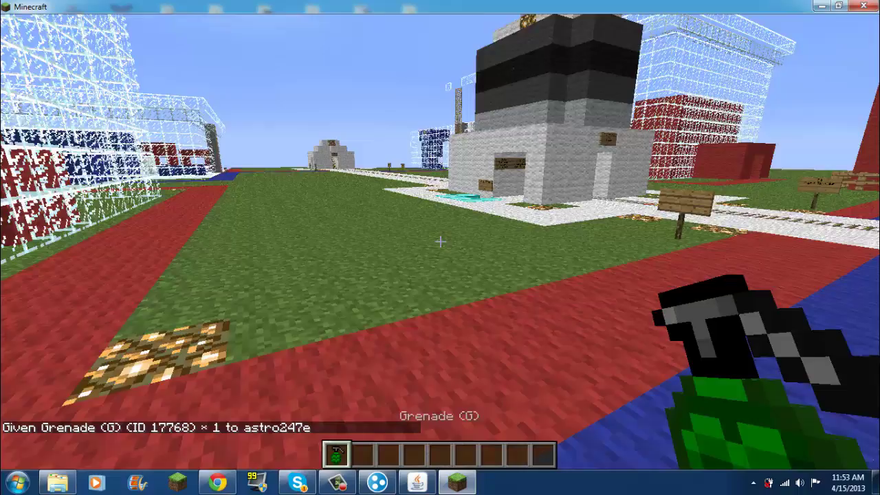
Throw several green paintball grenades across the map to test the Paintball mod on the server.
right_click(440, 242)
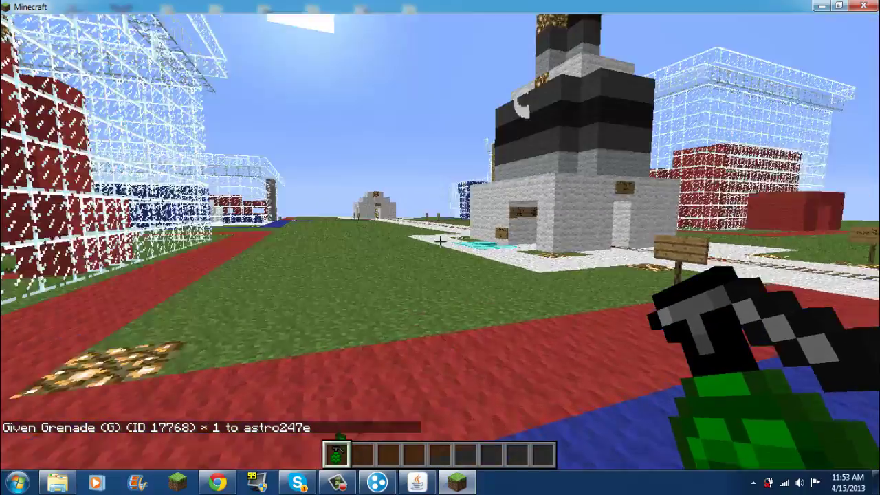
right_click(440, 242)
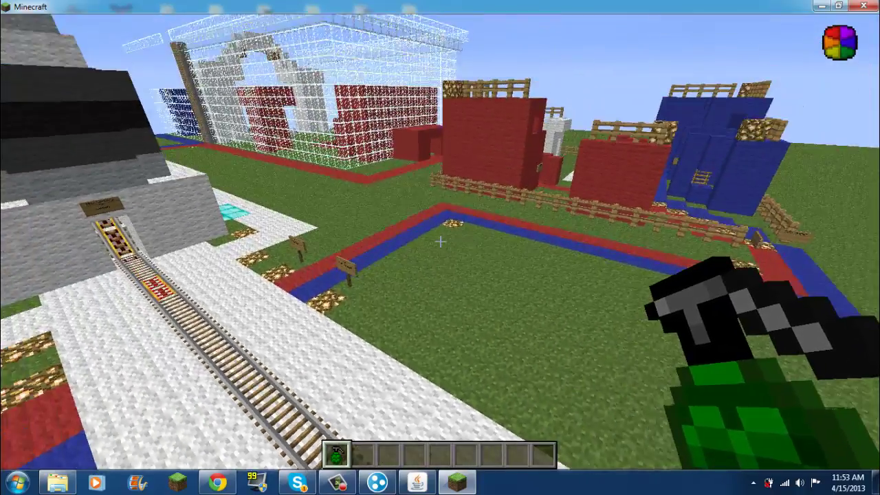
right_click(440, 242)
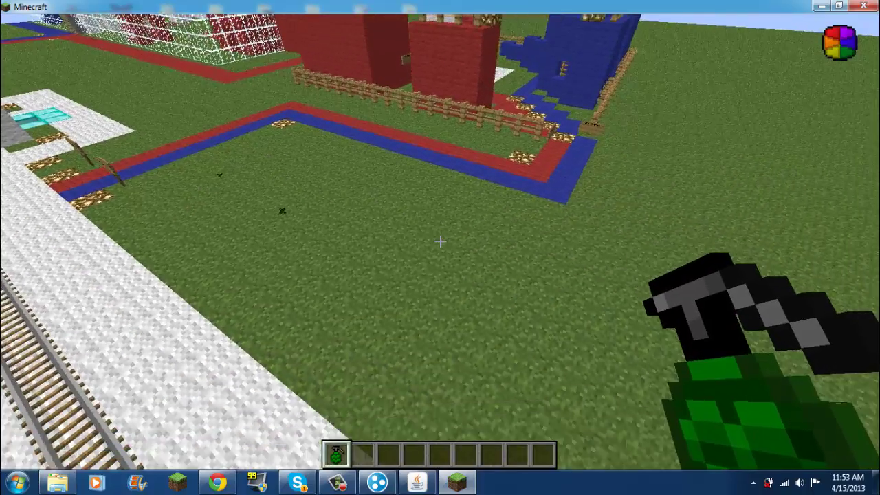